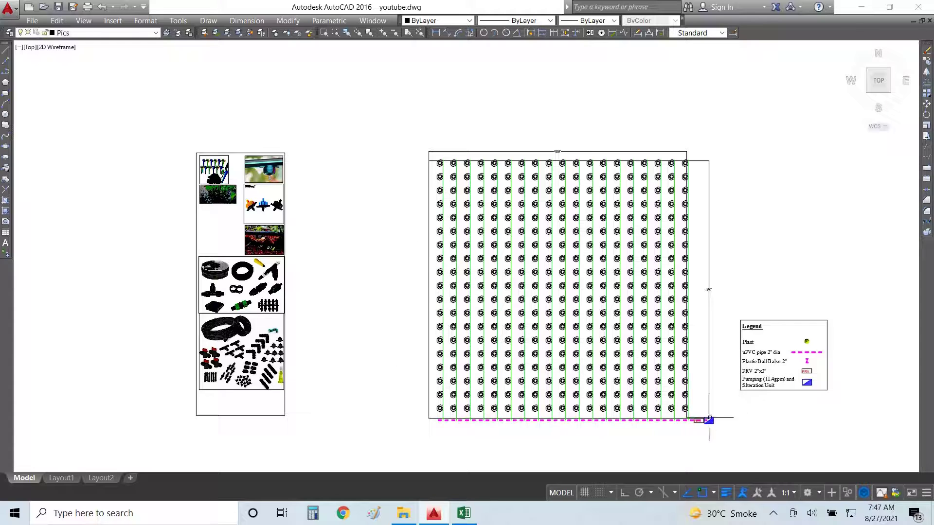
- List the length and properties of a green lateral irrigation pipe in AutoCAD
scroll(710, 419, up, 5)
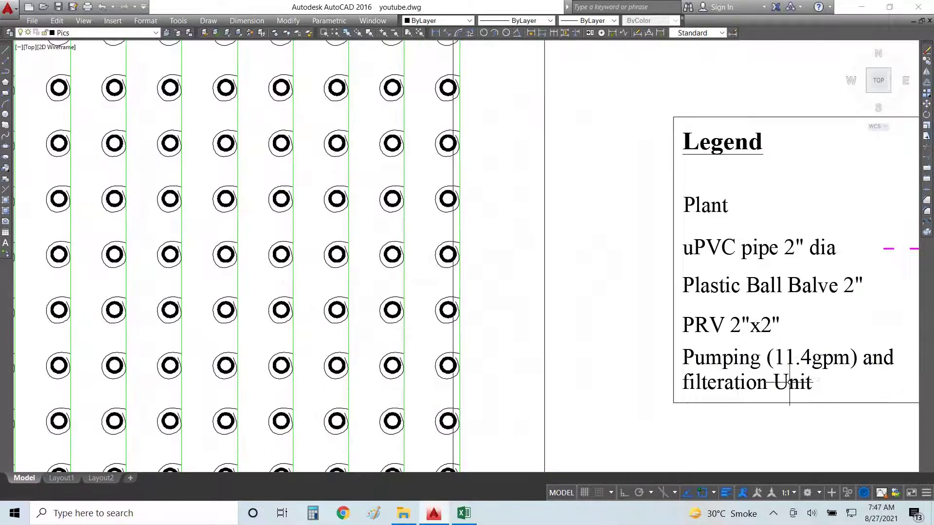
scroll(710, 350, down, 6)
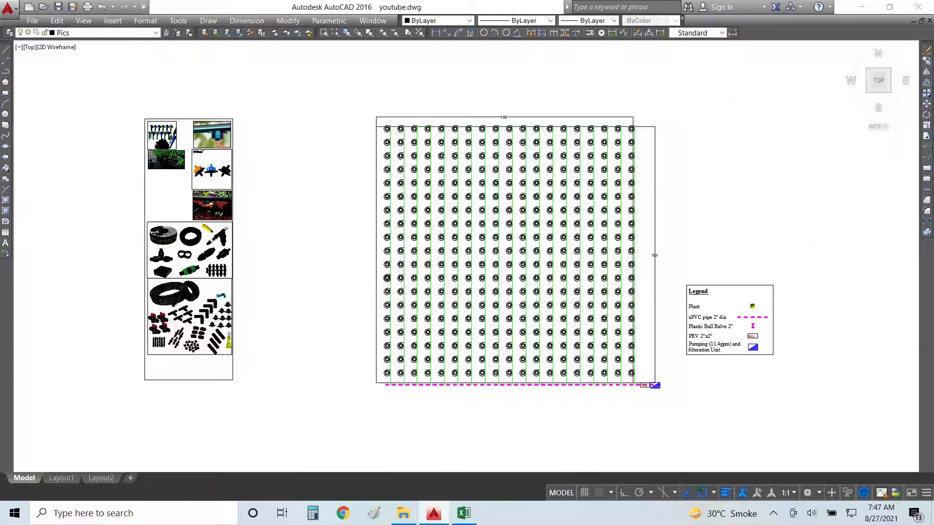
scroll(387, 278, up, 2)
scroll(381, 273, up, 8)
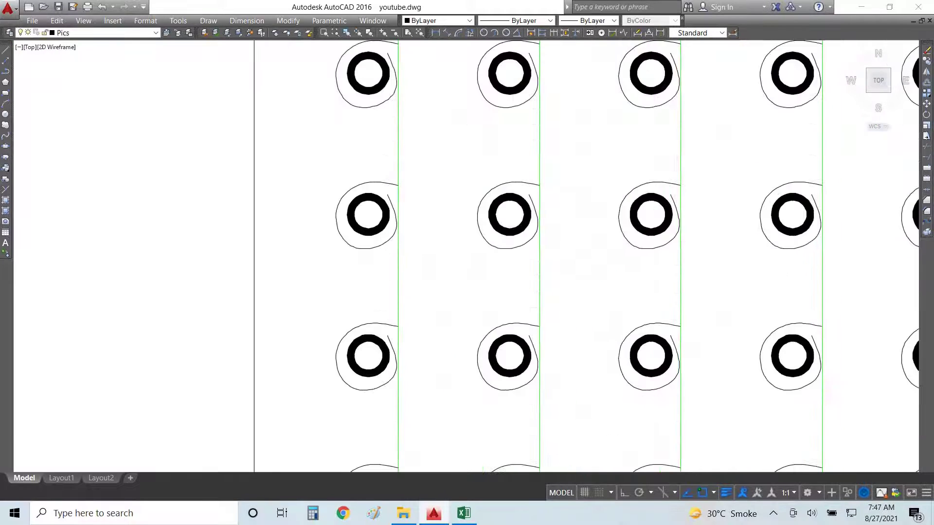
click(383, 270)
click(370, 268)
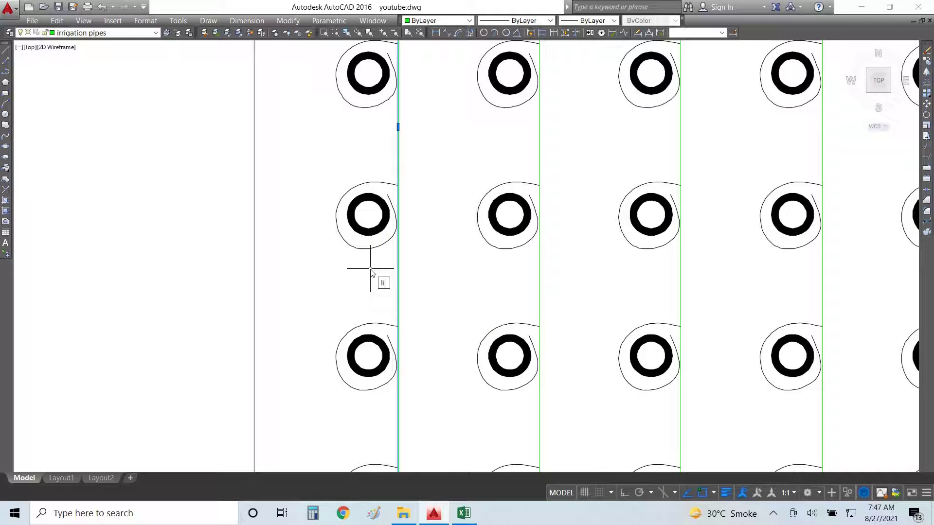
key(Return)
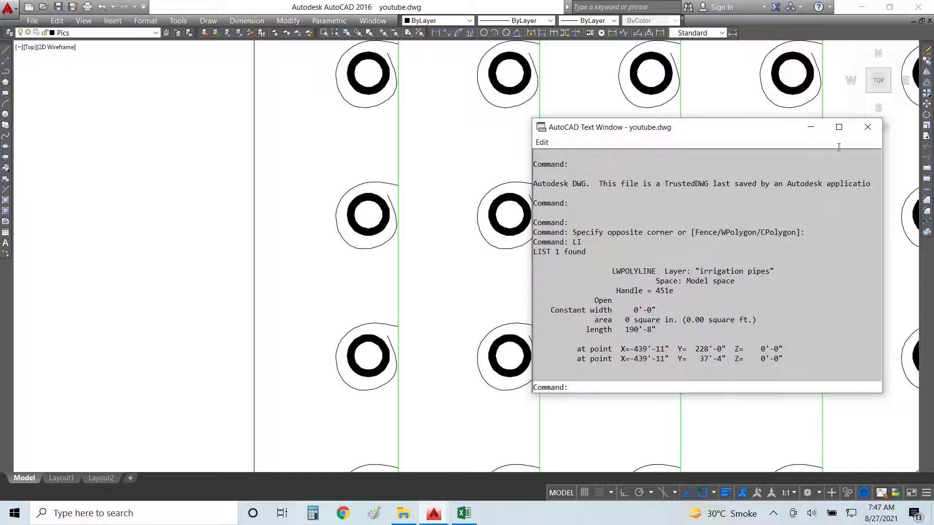
click(867, 126)
- List the lengths of the magenta dashed main pipe lines
scroll(404, 388, down, 8)
scroll(404, 427, up, 4)
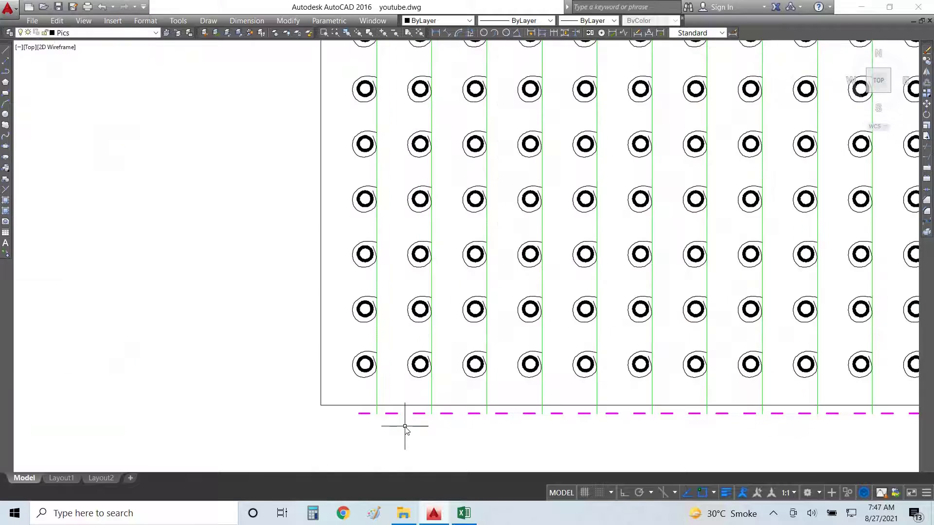
click(404, 427)
click(390, 411)
key(Return)
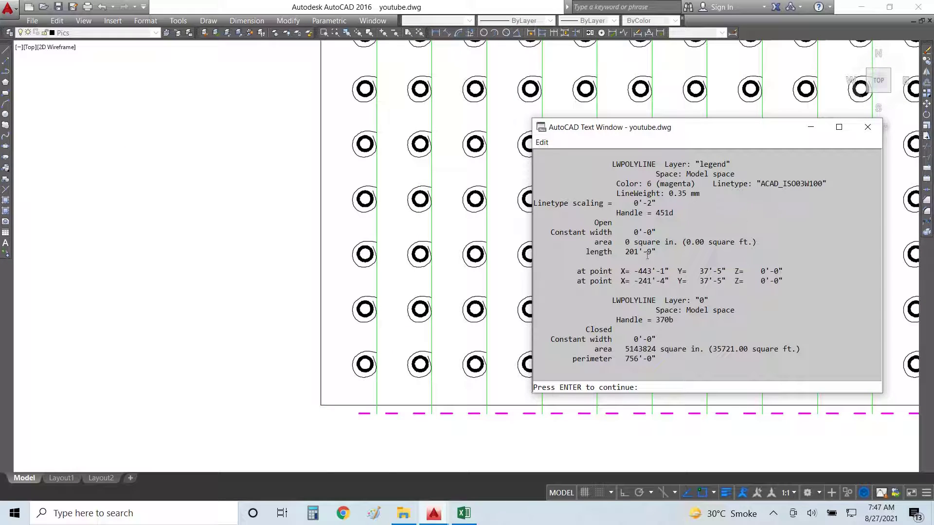
scroll(632, 253, up, 2)
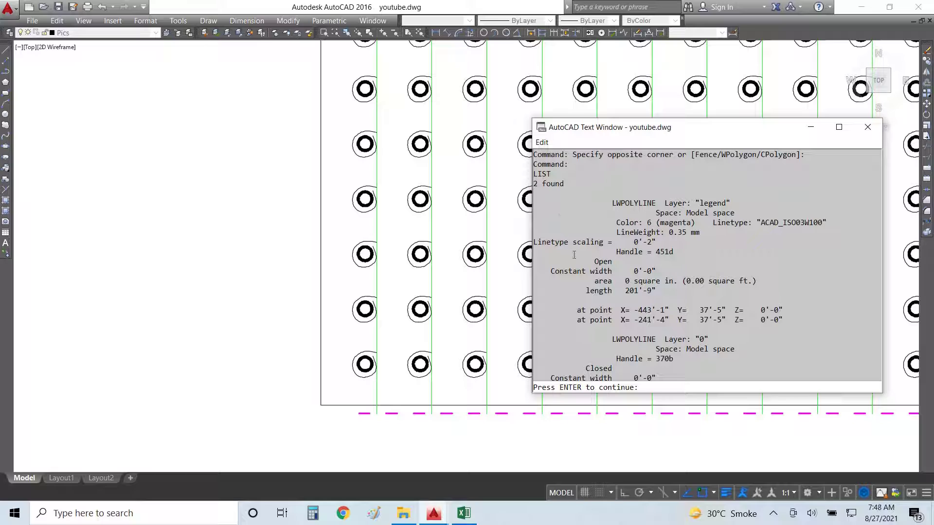
scroll(589, 281, down, 2)
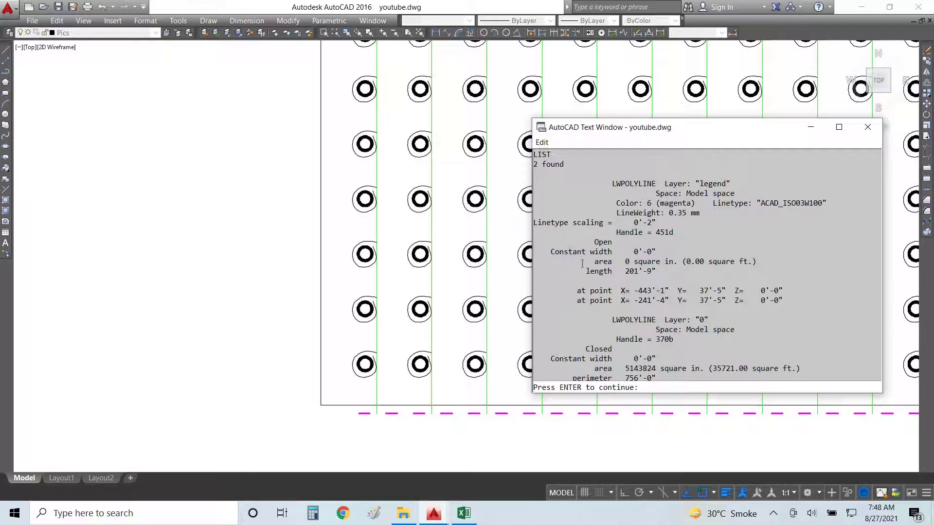
click(868, 127)
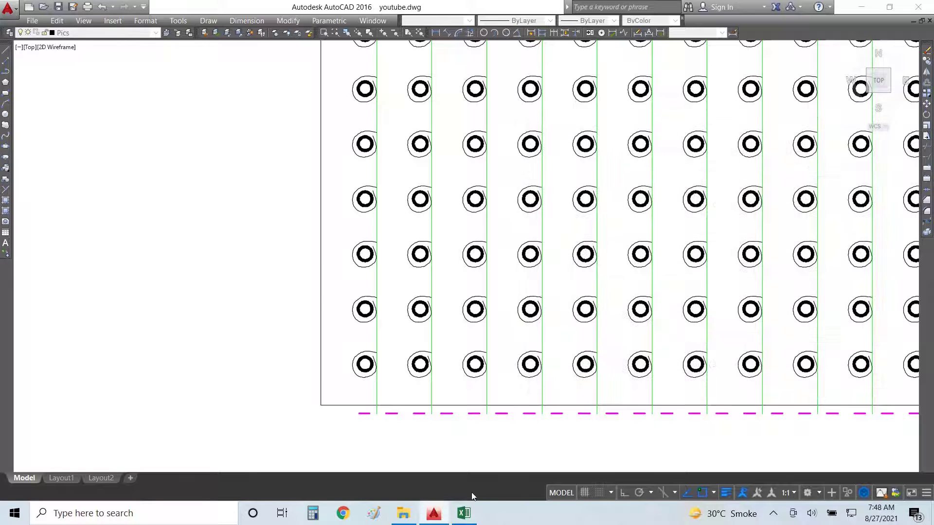
- In the BOQ workbook's Drip head loss sheet, set the 16mm pipe length to 190
click(474, 518)
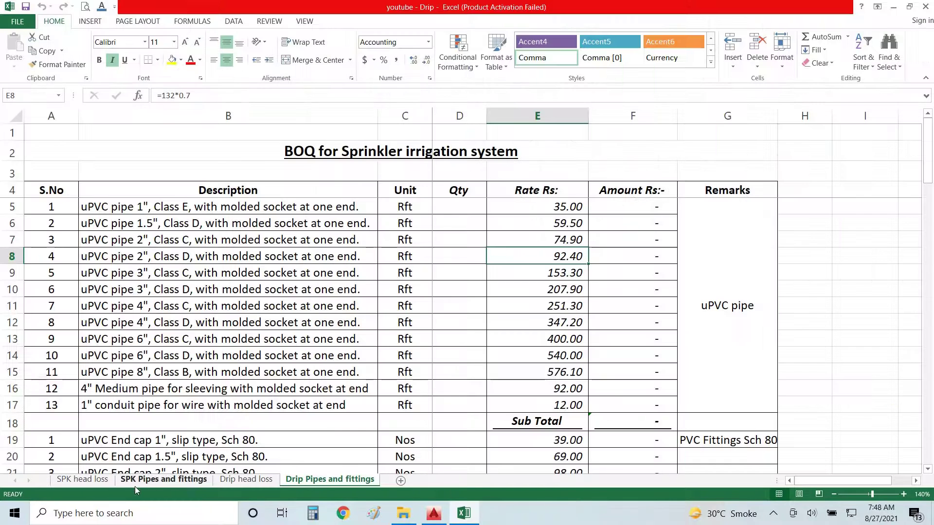
click(83, 480)
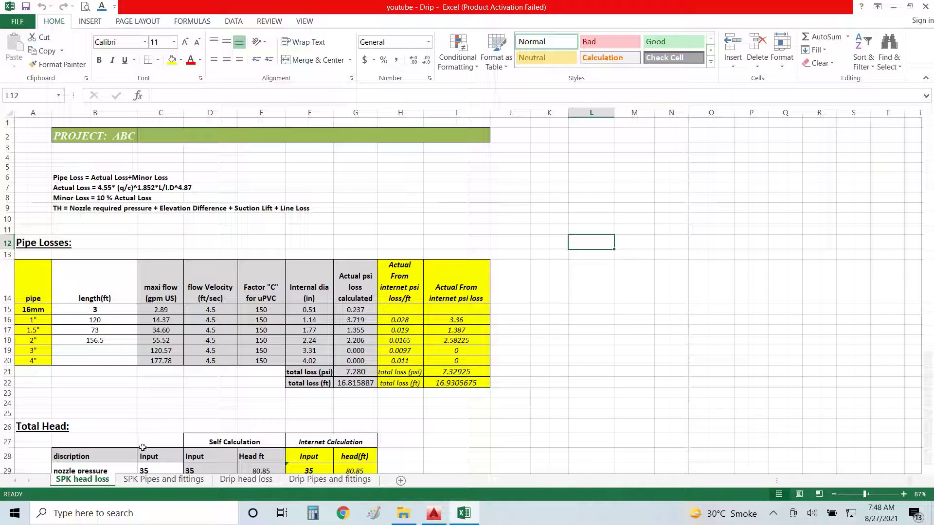
click(245, 479)
scroll(144, 265, up, 4)
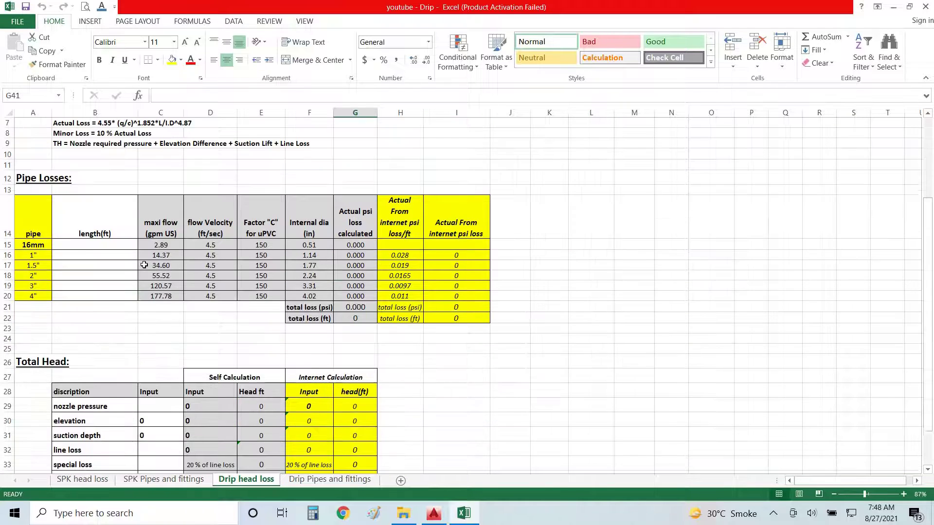
click(105, 253)
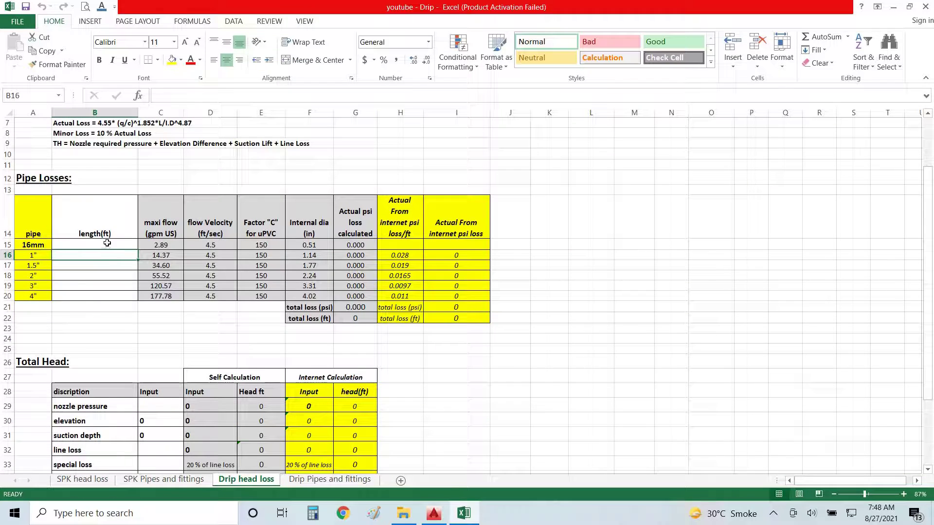
click(107, 242)
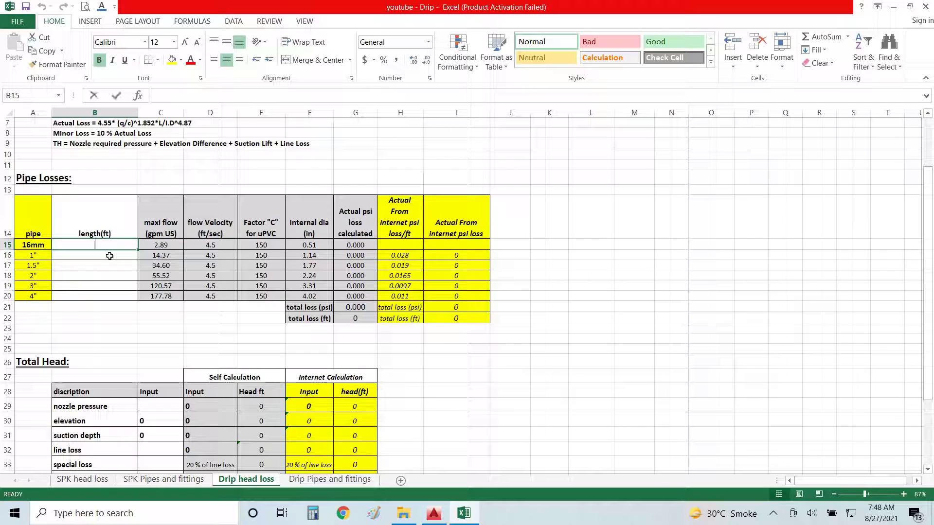
text(190)
key(Return)
- Set the 2" pipe length to 200 and the nozzle pressure to 15
key(Down)
key(Down)
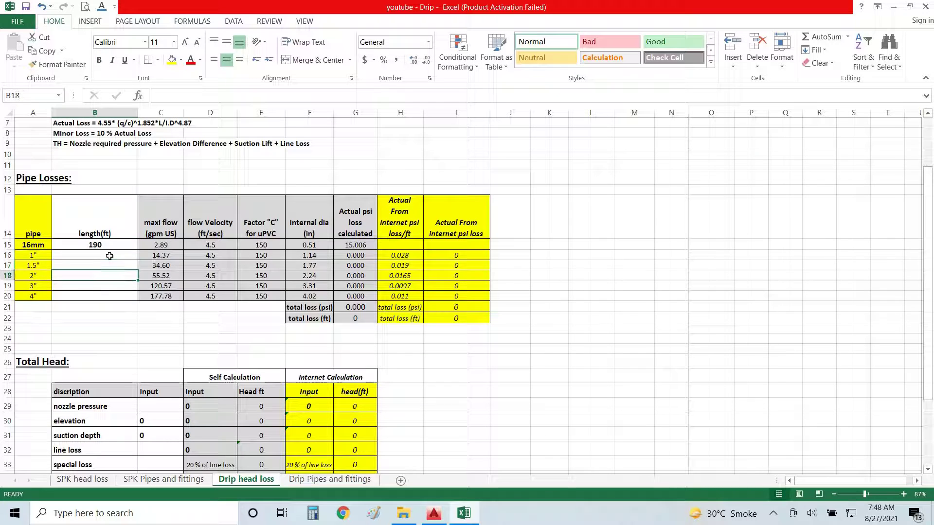
text(200)
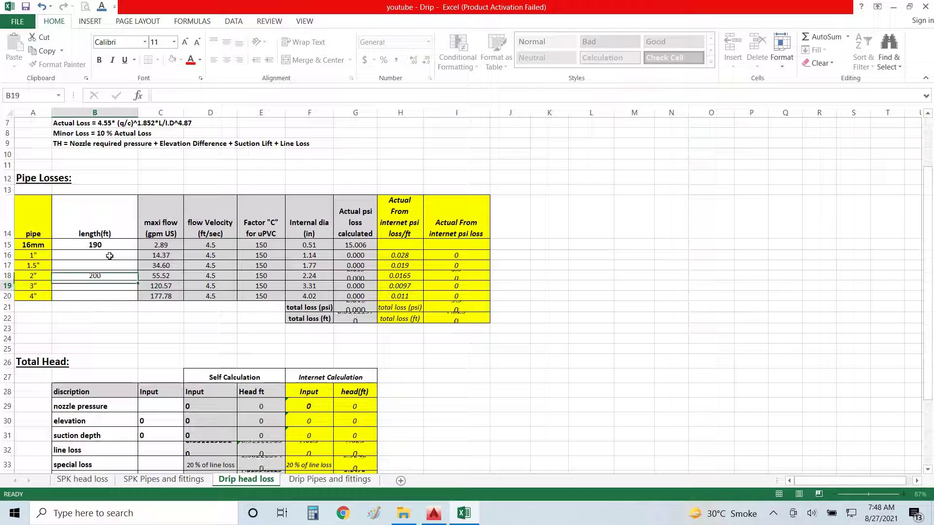
key(Return)
key(Down)
key(Down)
key(Down)
key(Down)
key(Down)
key(Down)
key(Down)
key(Down)
key(Down)
key(Down)
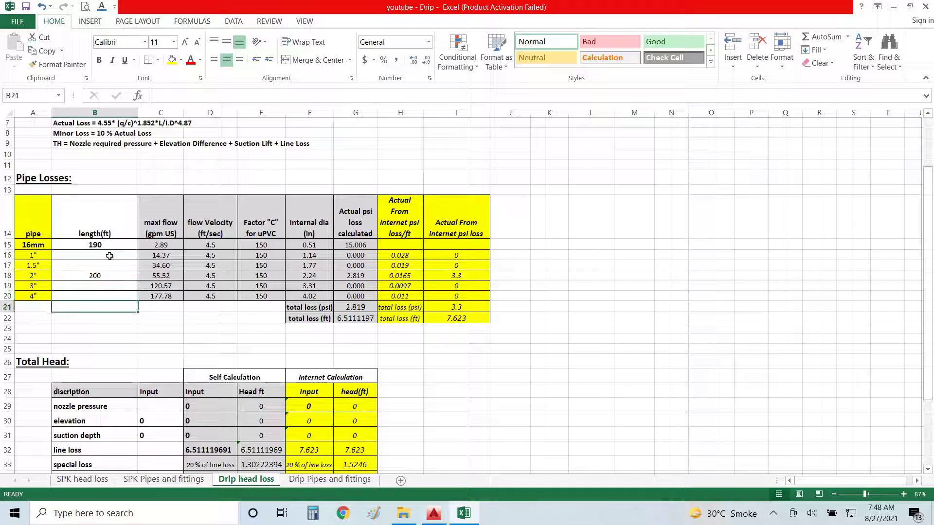
key(Right)
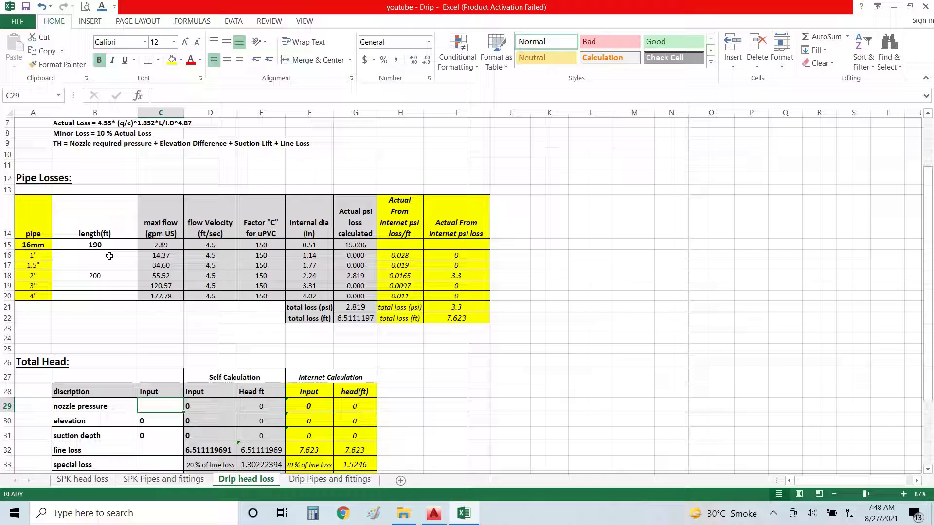
text(15)
key(Return)
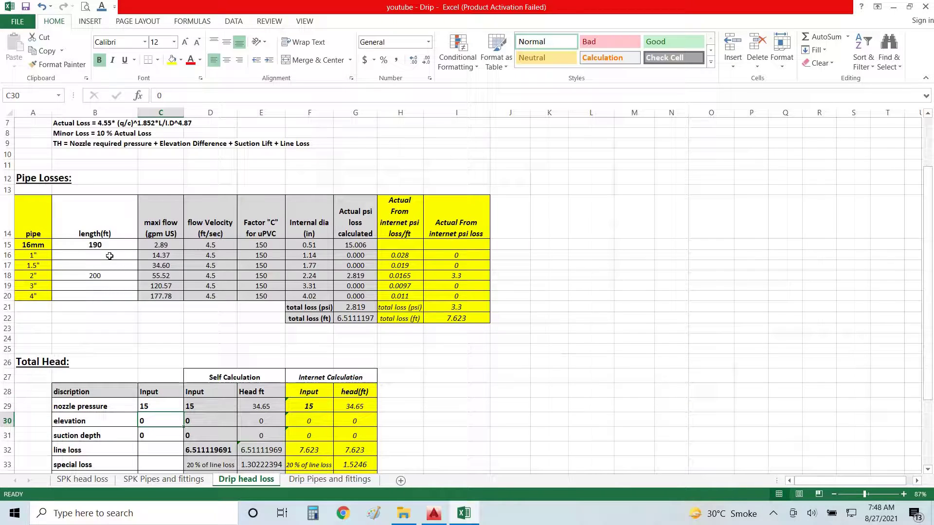
- Review the HP formula and the Drippers table's gpm formula
key(Down)
key(Down)
key(Down)
key(Down)
key(Down)
key(Down)
key(Down)
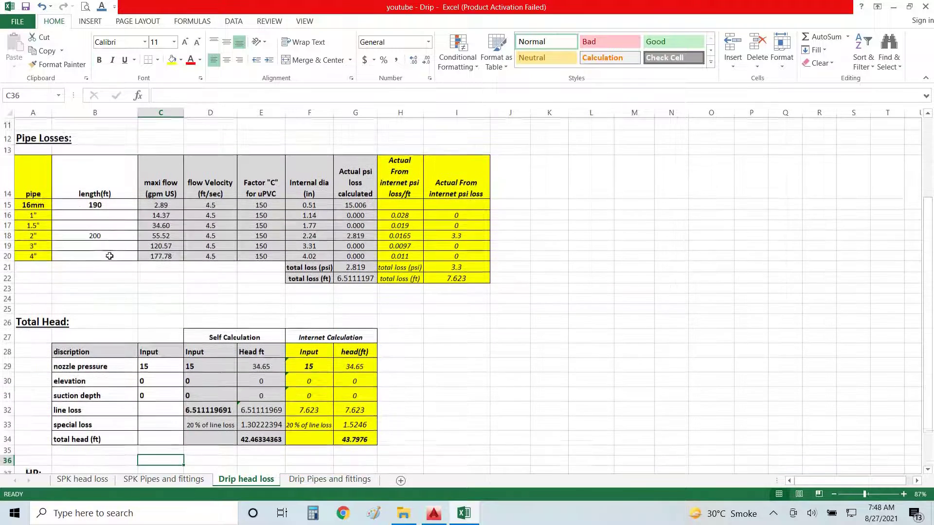
key(Down)
key(Down)
key(Down)
key(Right)
key(Right)
key(Right)
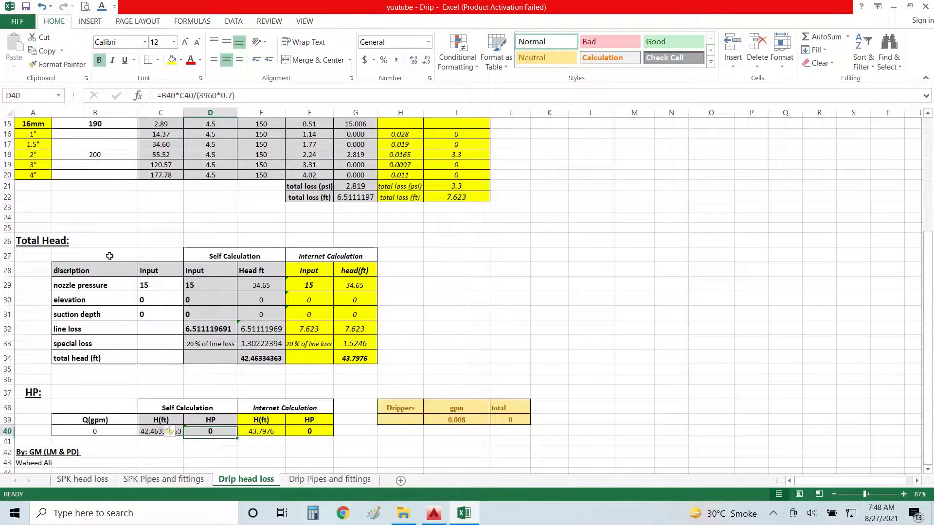
key(Right)
key(Right)
key(Up)
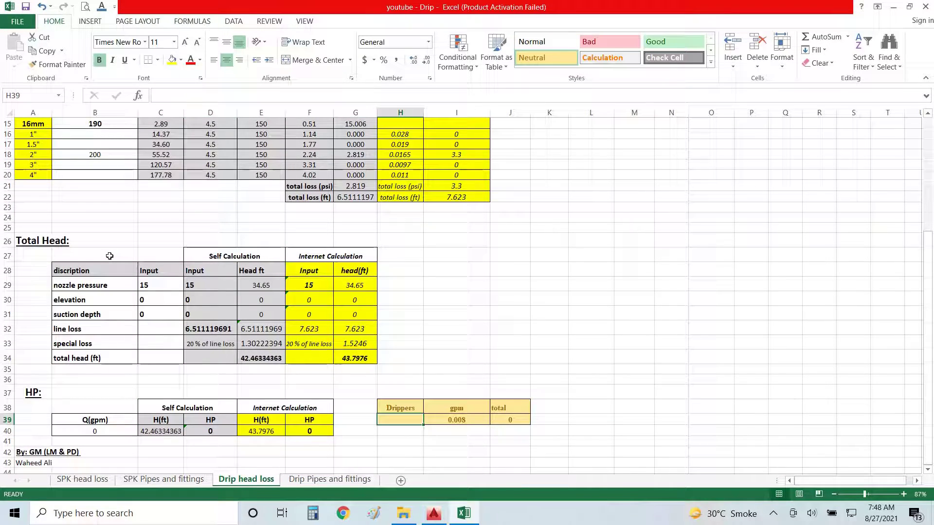
key(Right)
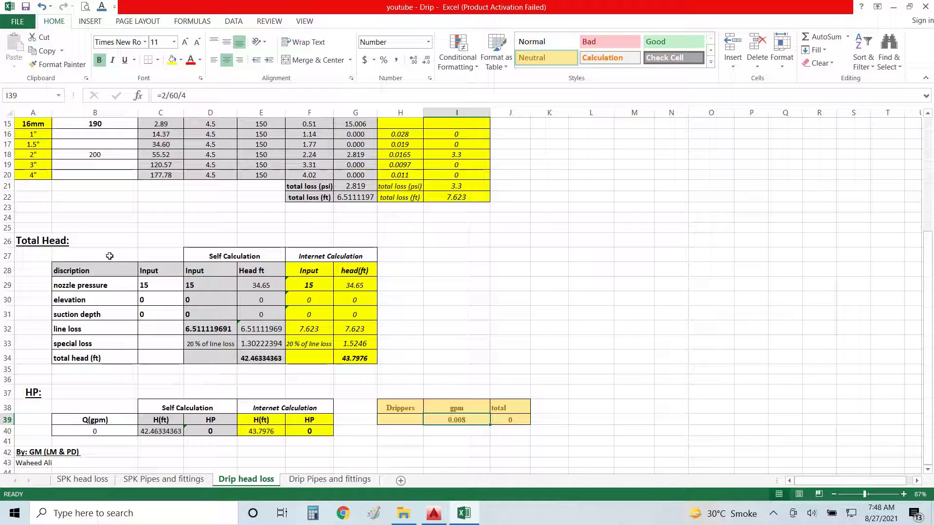
key(Left)
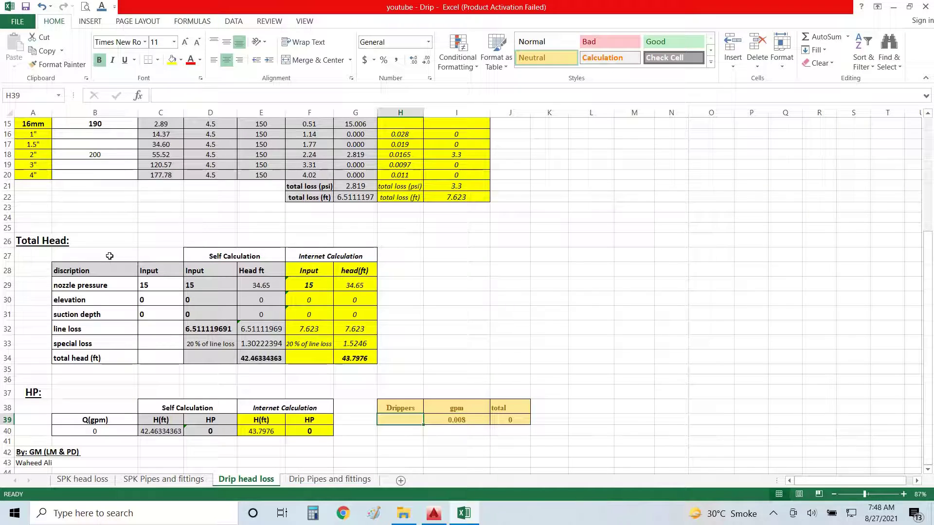
- Check the pump flow in the AutoCAD drawing and return to the Drip head loss sheet
key(alt+Tab)
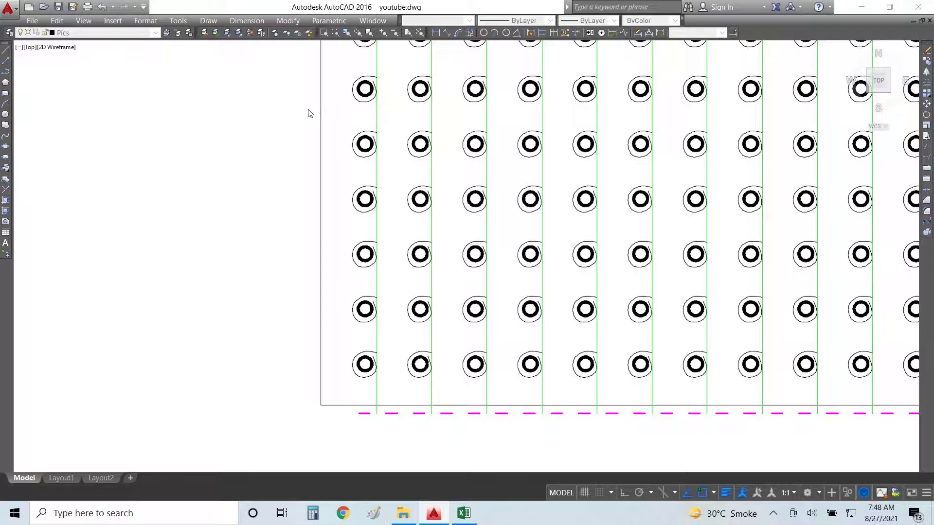
scroll(257, 193, down, 3)
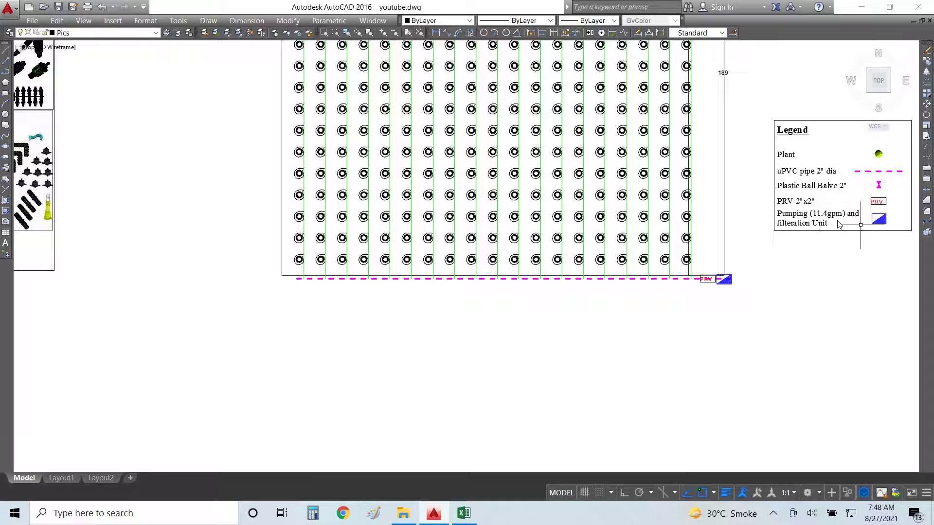
scroll(829, 231, up, 2)
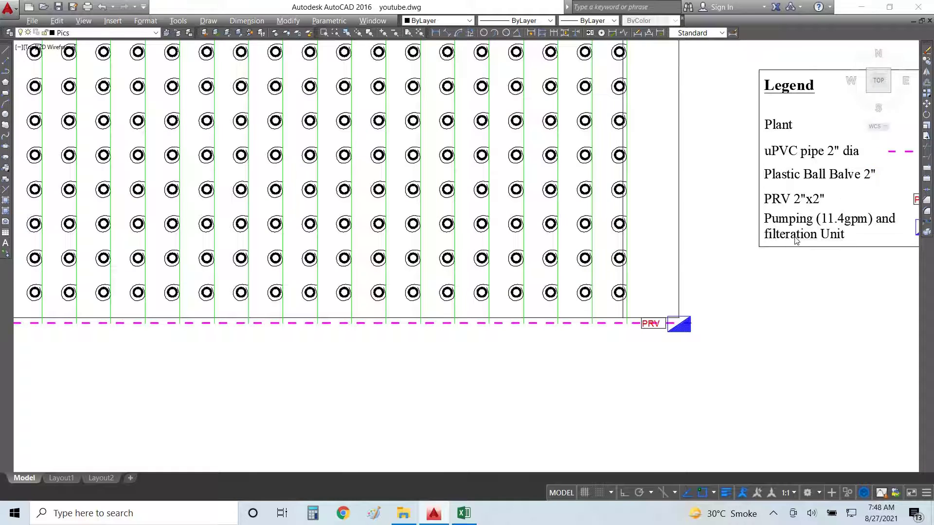
key(alt+Tab)
- Set the dripper flow to 11.4 gpm and the Drippers count to 1
click(467, 420)
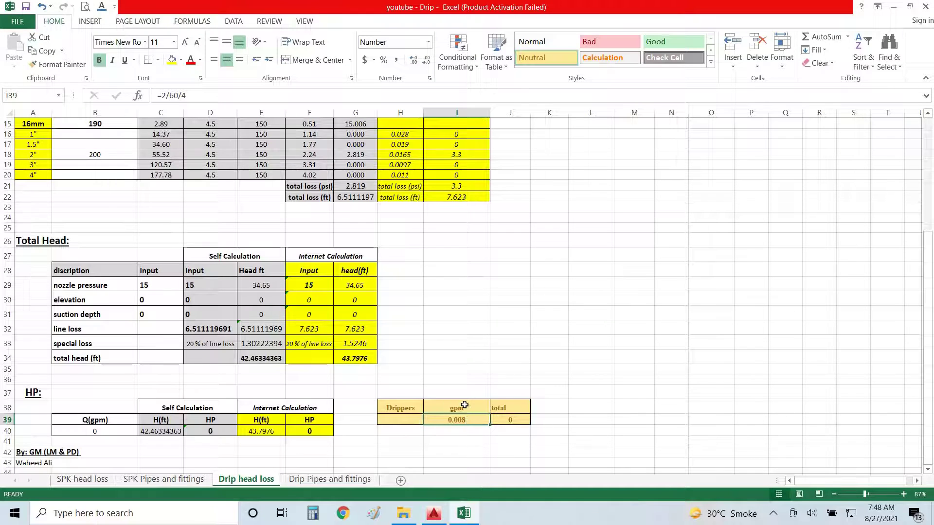
text(11.4)
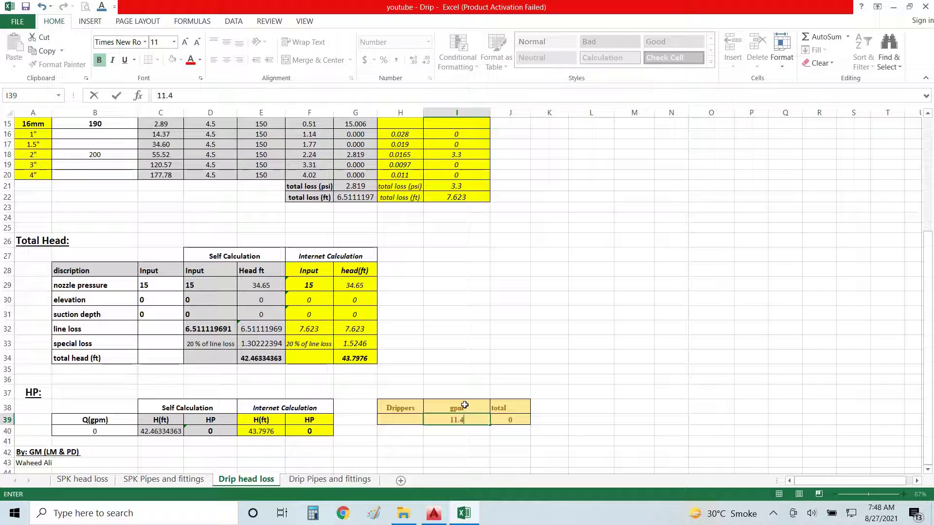
key(Return)
key(Left)
key(Up)
text(1)
key(Return)
- Review the recalculated HP cells in row 40 and the head linked to total head
key(Left)
key(Left)
key(Left)
key(Right)
key(Left)
key(Right)
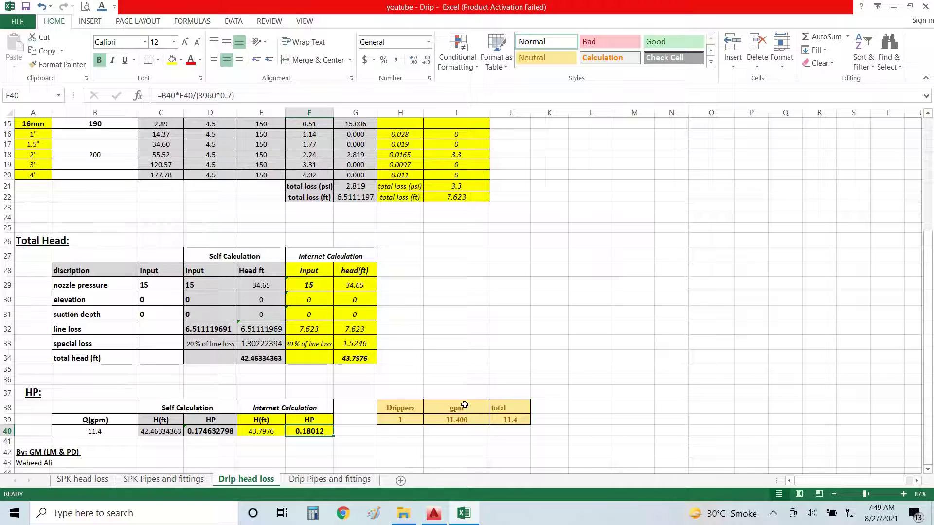
key(Left)
key(Left)
key(Left)
key(Left)
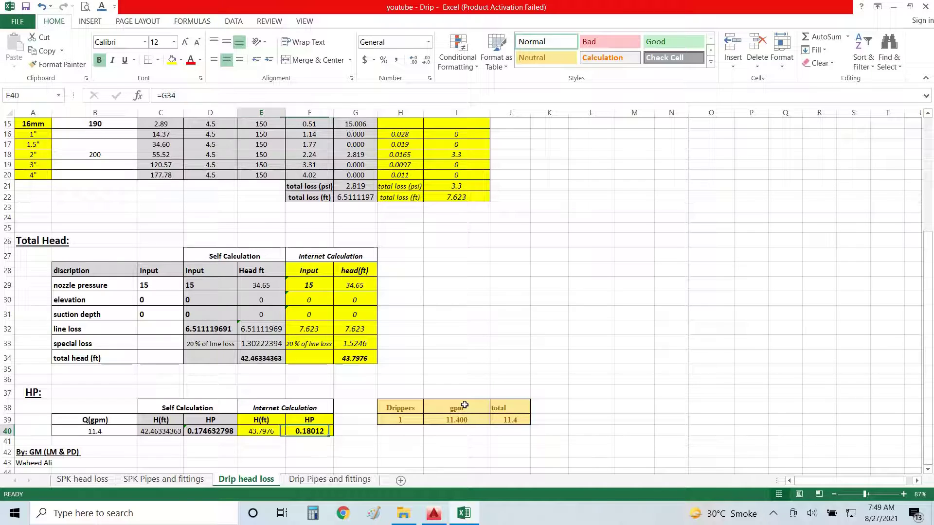
key(Right)
key(Right)
key(Right)
key(Right)
key(Right)
key(Right)
key(Up)
key(Left)
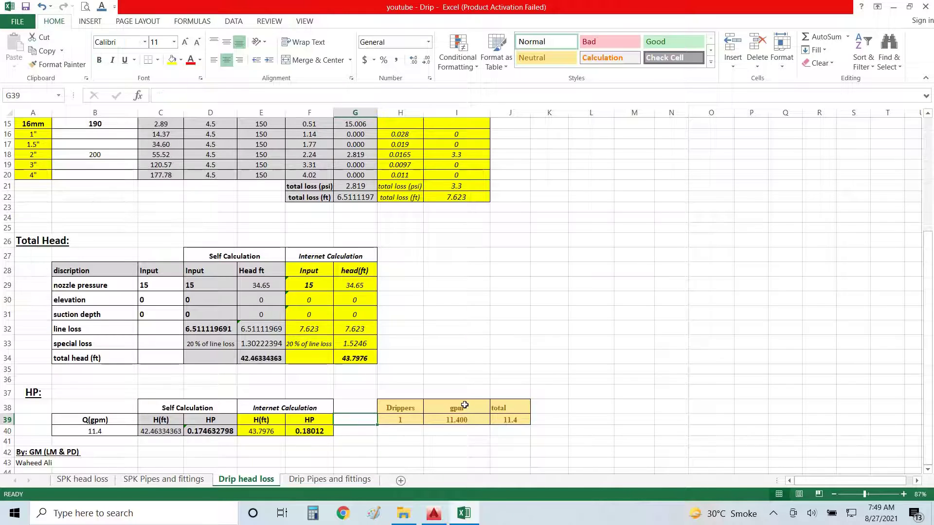
key(Left)
key(Left)
key(Left)
key(Left)
key(Left)
key(Left)
key(Right)
key(Down)
key(Right)
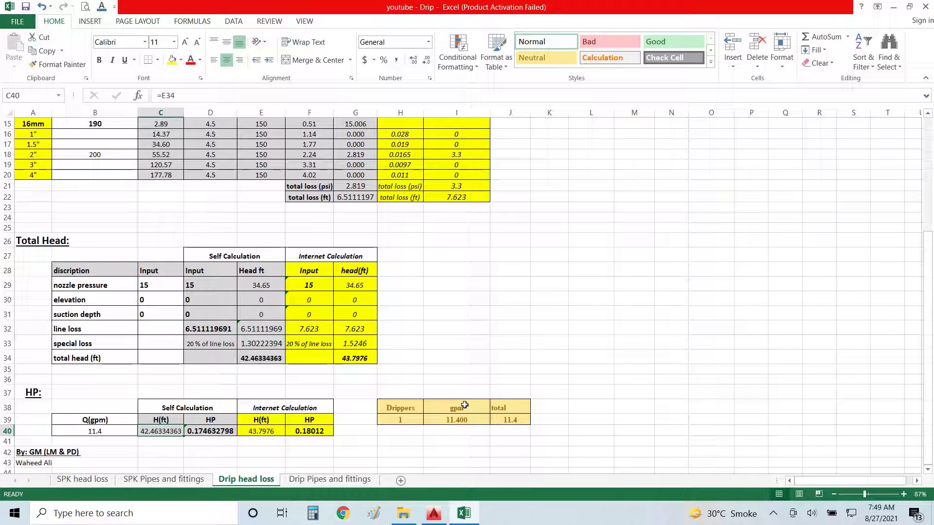
- Enter an elevation of 50 in the Total Head table and check the HP formula in D40
key(Up)
key(Up)
key(Up)
key(Up)
key(Up)
key(Up)
key(Up)
key(Up)
key(Up)
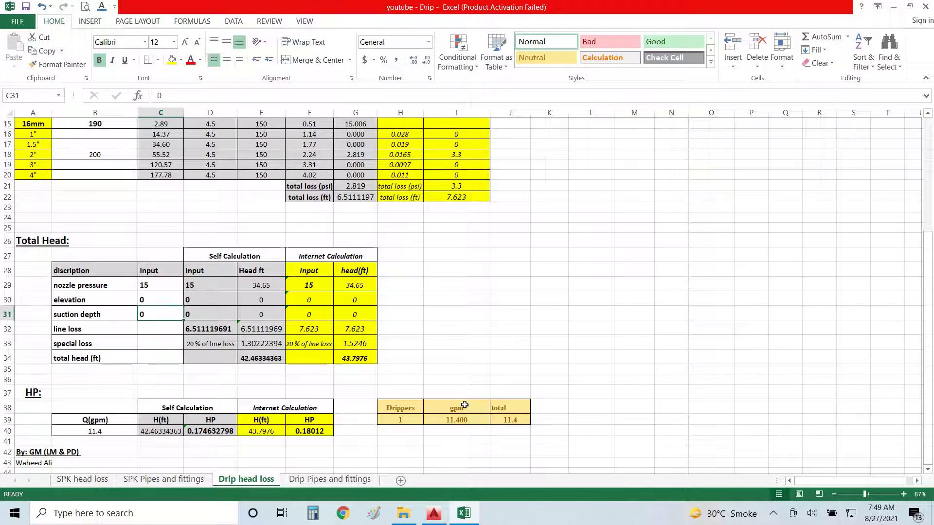
key(Up)
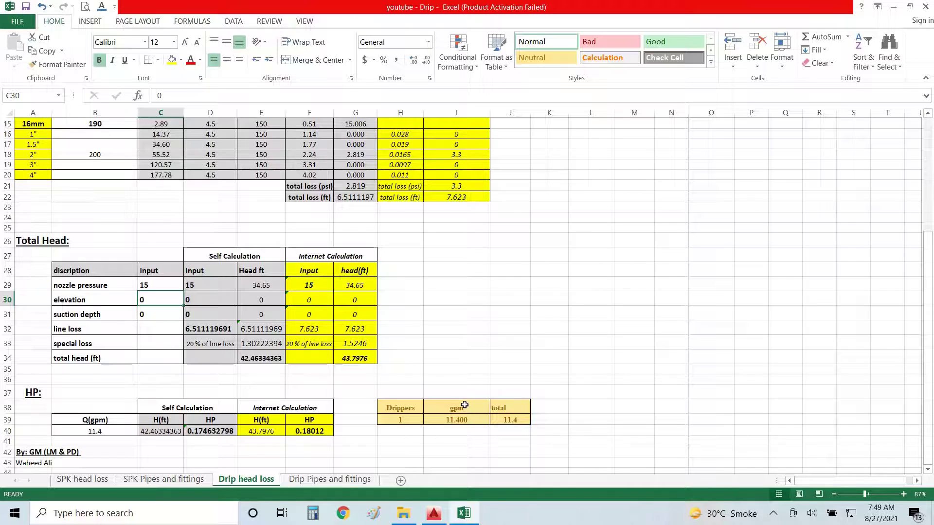
text(50)
key(Return)
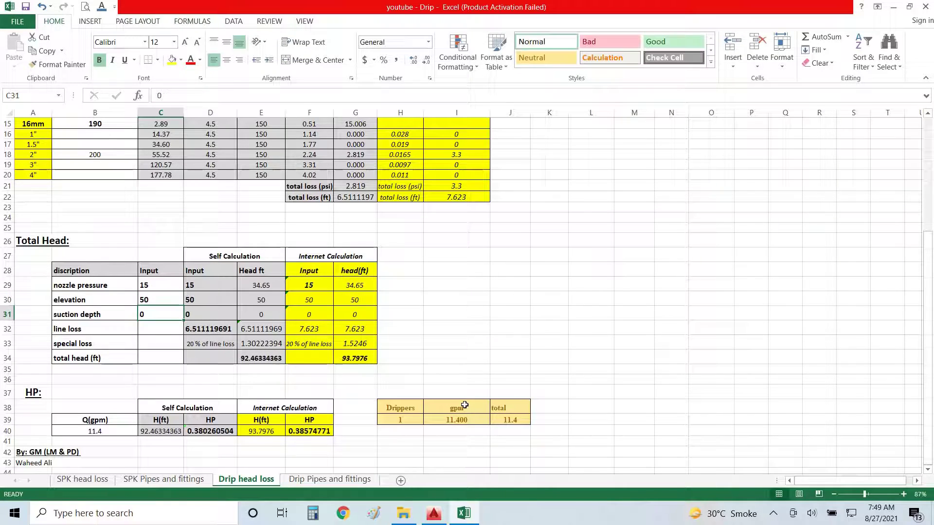
key(Down)
key(Down)
key(Down)
key(Down)
key(Down)
key(Down)
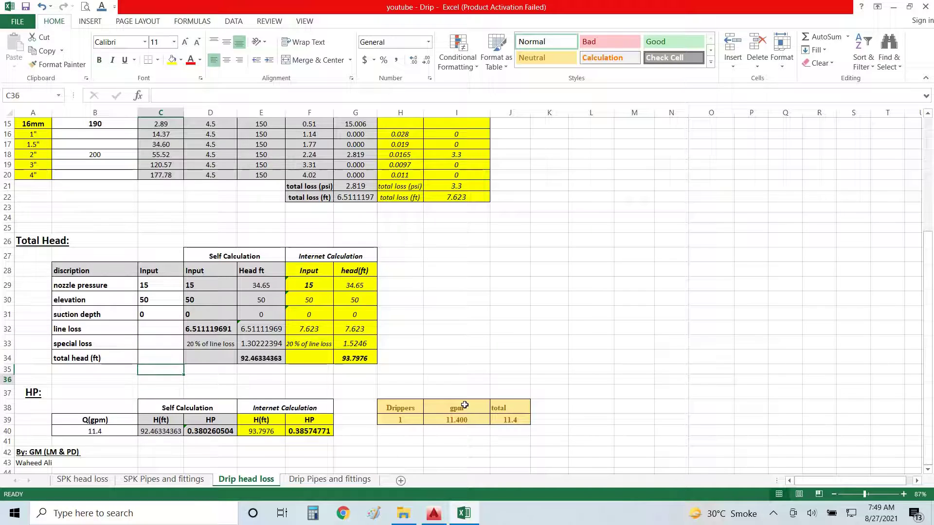
key(Right)
key(Down)
key(Right)
key(Down)
key(Down)
key(Right)
key(Left)
key(Left)
key(Left)
key(Left)
key(Right)
key(Right)
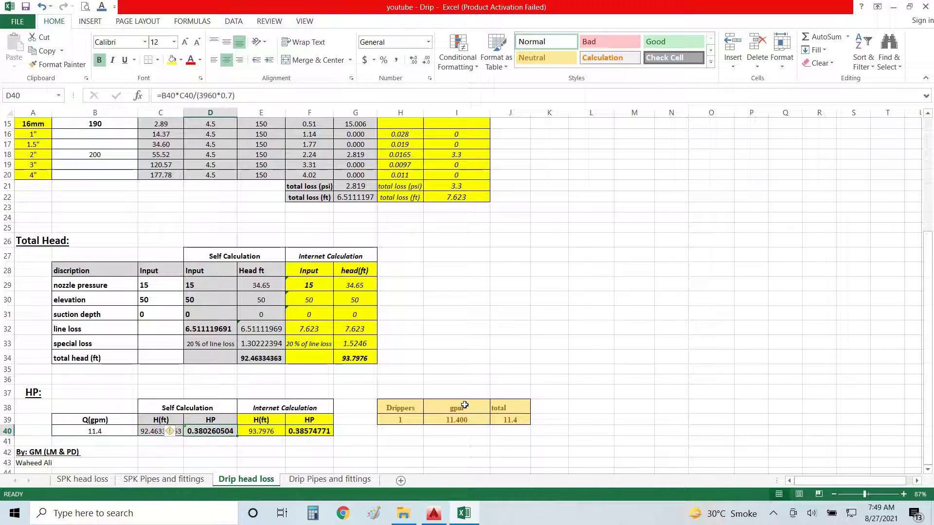
- Open the Drip Pipes and fittings BOQ and locate the 2" Class C pipe quantity
scroll(427, 368, up, 5)
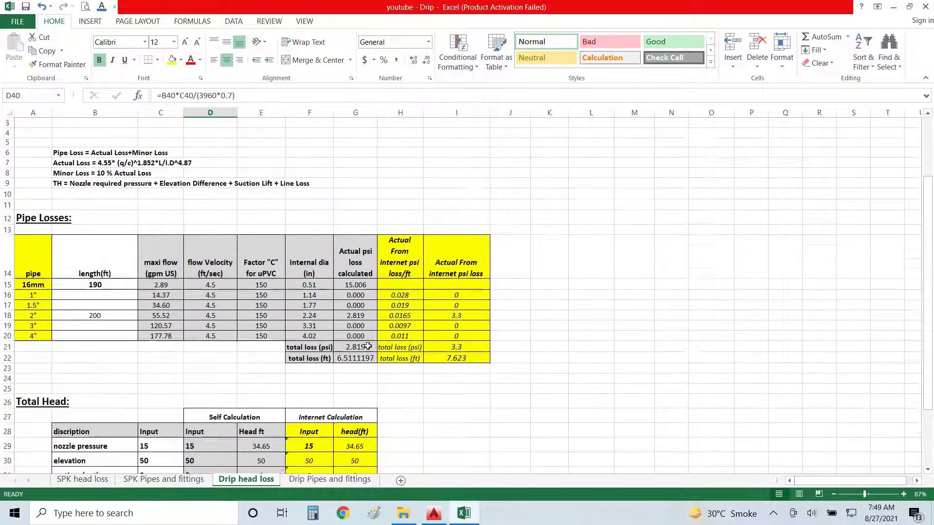
click(310, 480)
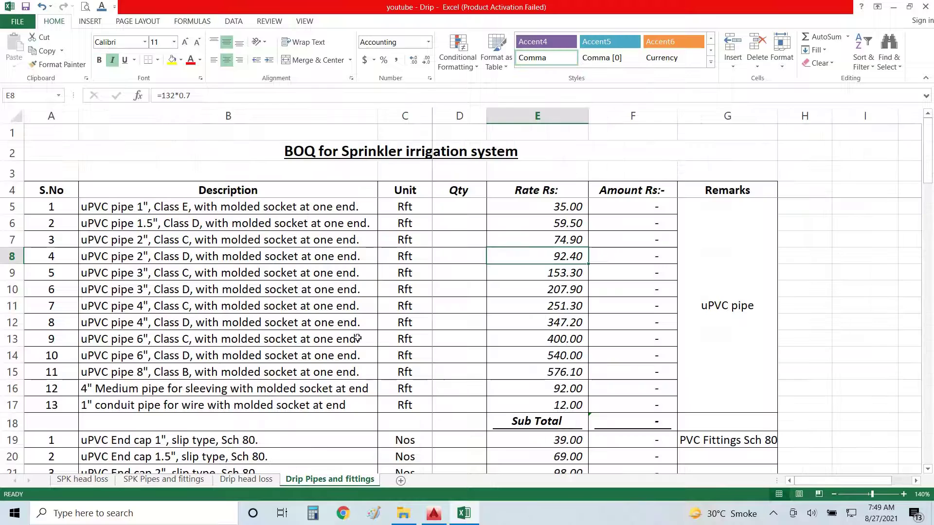
click(449, 222)
click(460, 243)
click(460, 306)
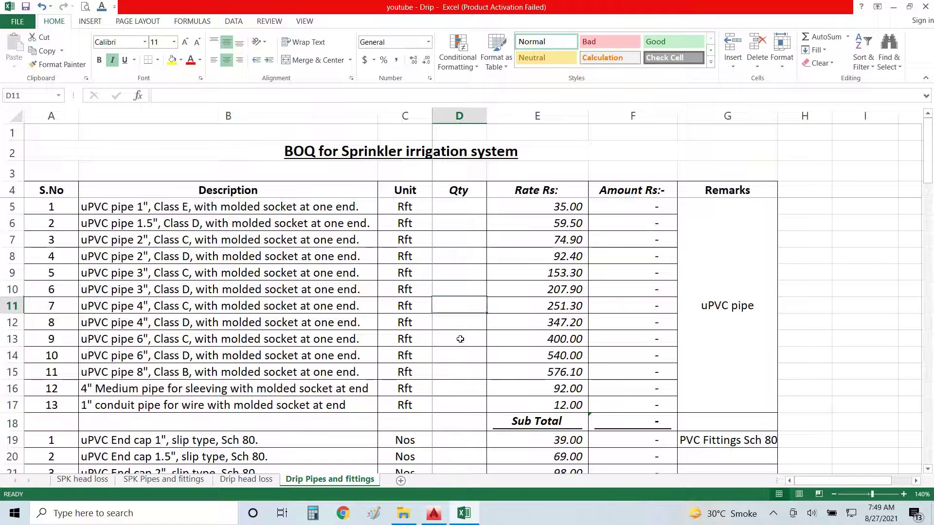
click(461, 384)
click(457, 291)
click(455, 273)
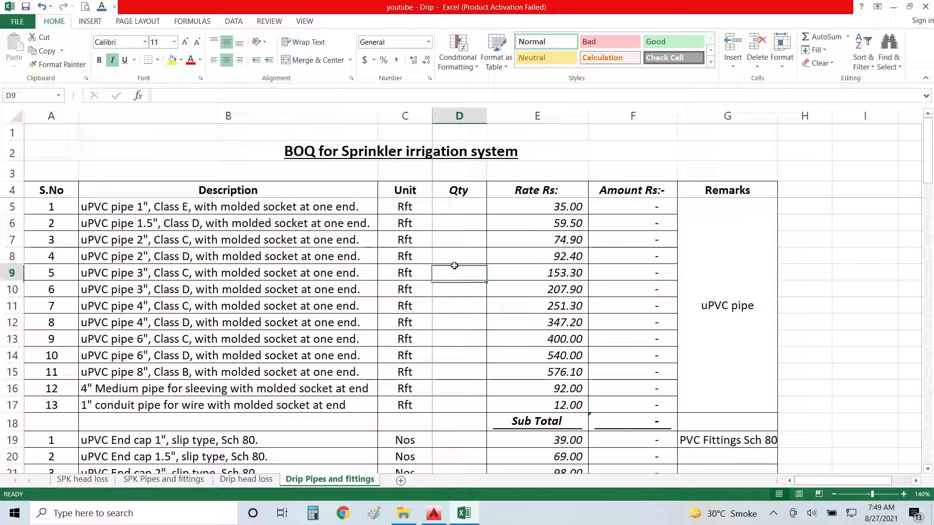
key(Up)
key(Up)
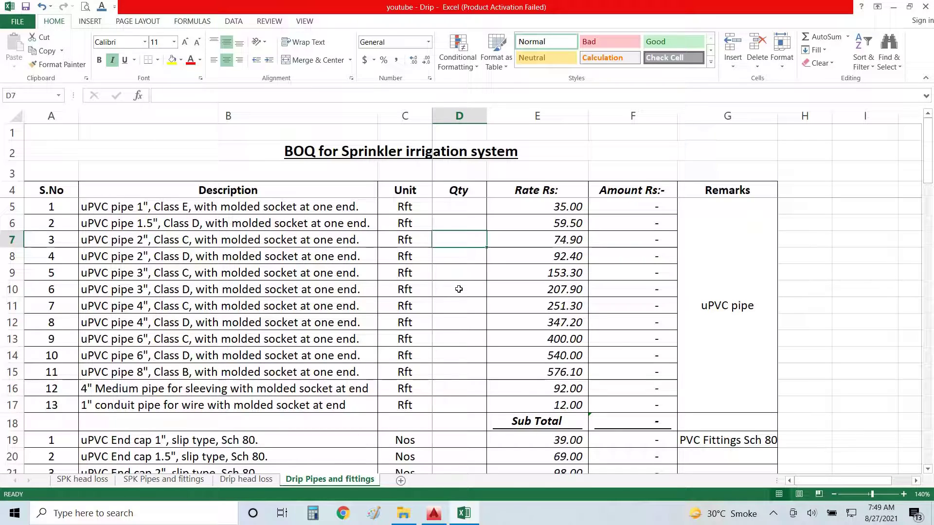
- Enter the 2" Class C uPVC pipe quantity as =+200+20, giving 220 Rft
text(200)
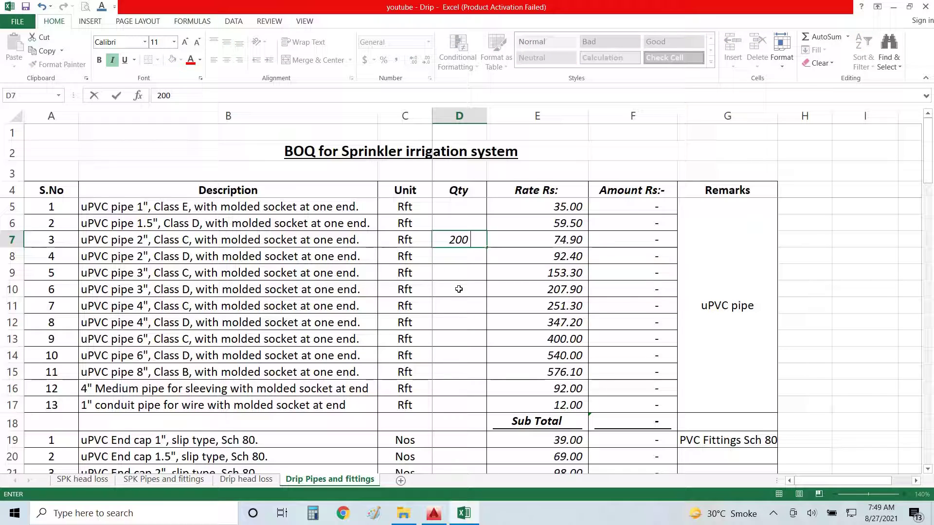
key(Return)
key(Up)
key(F2)
key(Left)
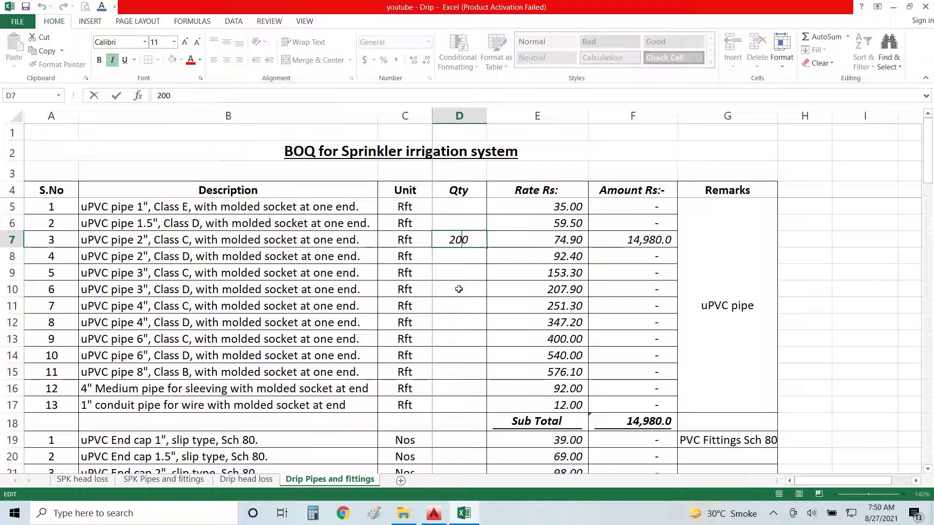
text(+)
key(Right)
key(Right)
key(Right)
text(+20)
key(Return)
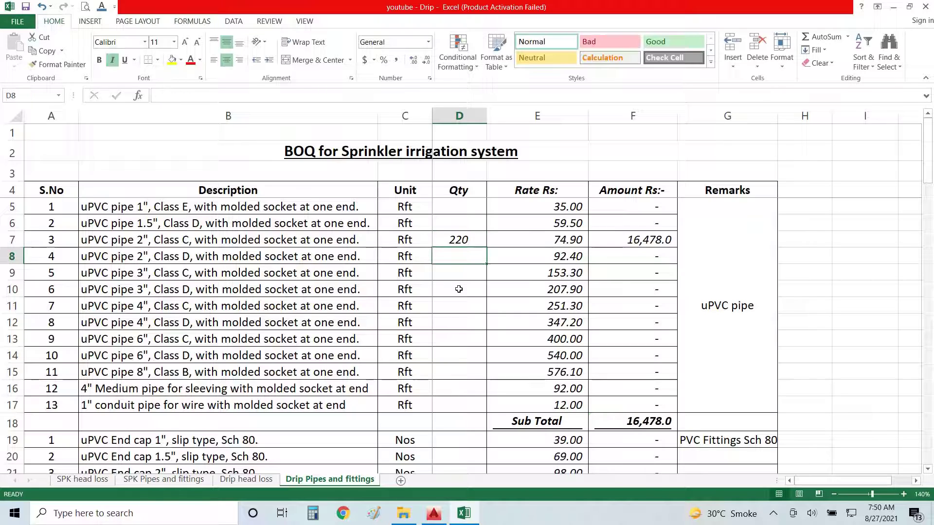
key(Down)
key(Down)
key(Down)
key(Down)
key(Down)
key(Down)
key(Down)
key(Down)
key(Down)
key(Down)
key(Down)
key(Down)
key(Down)
key(Down)
key(Down)
key(Down)
key(Down)
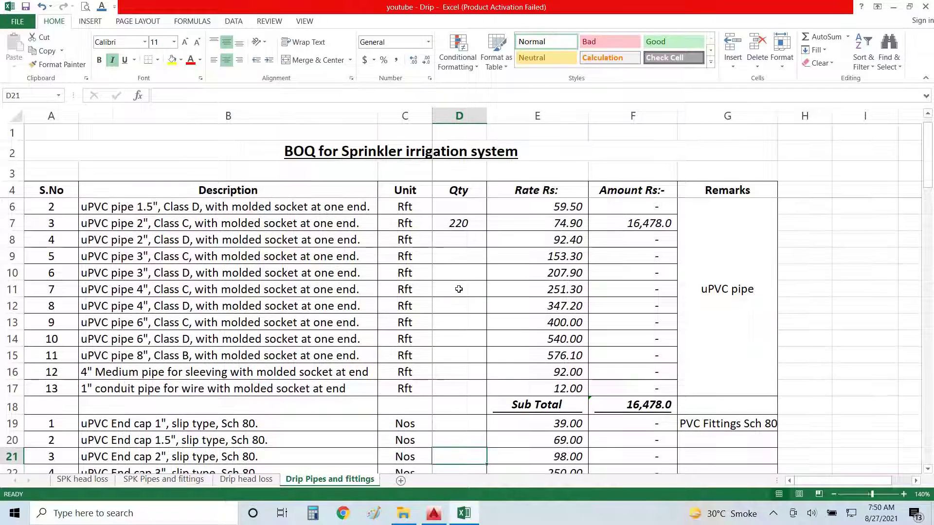
key(Down)
key(Down)
key(Up)
key(Up)
key(Up)
key(Up)
key(Up)
key(Up)
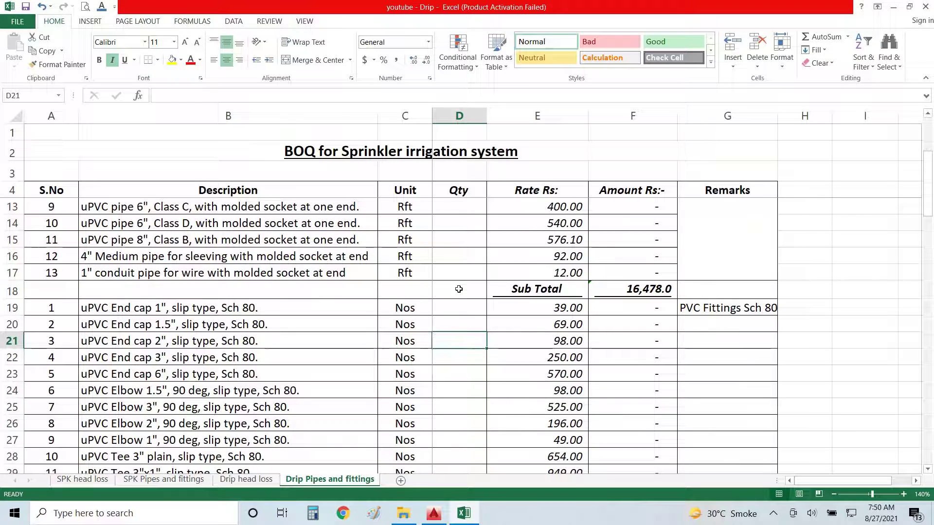
- Set the 2" end cap quantity to 1, then zoom to the PRV and pumping unit in AutoCAD
text(1)
key(Return)
key(alt+Tab)
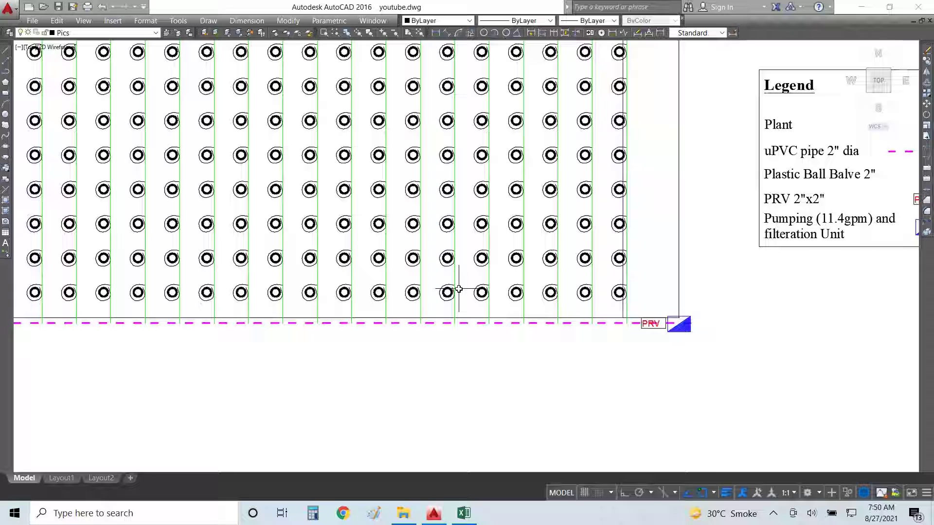
scroll(316, 333, down, 2)
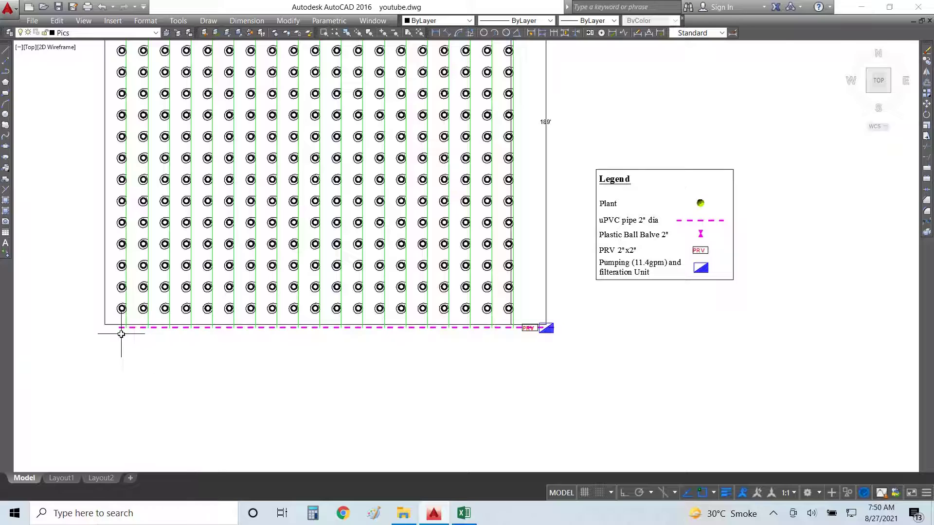
scroll(119, 327, up, 4)
scroll(116, 321, down, 1)
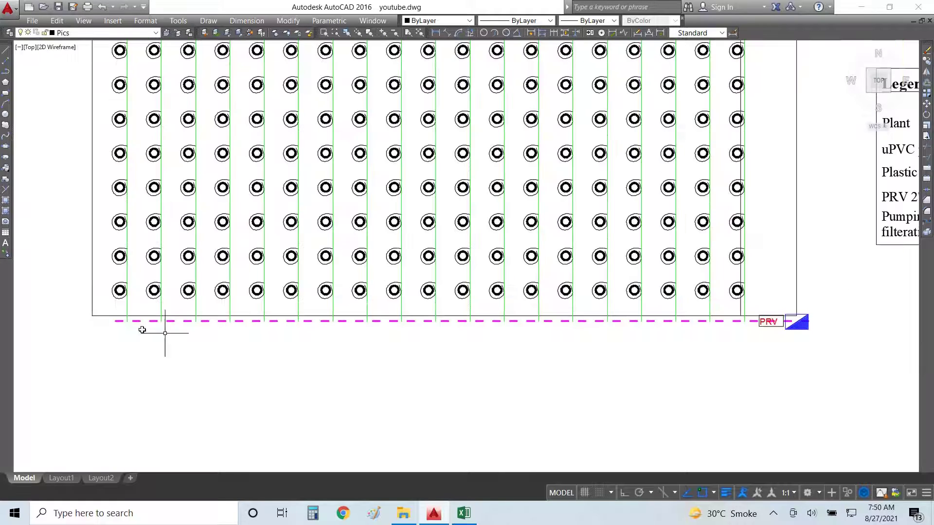
scroll(806, 322, up, 6)
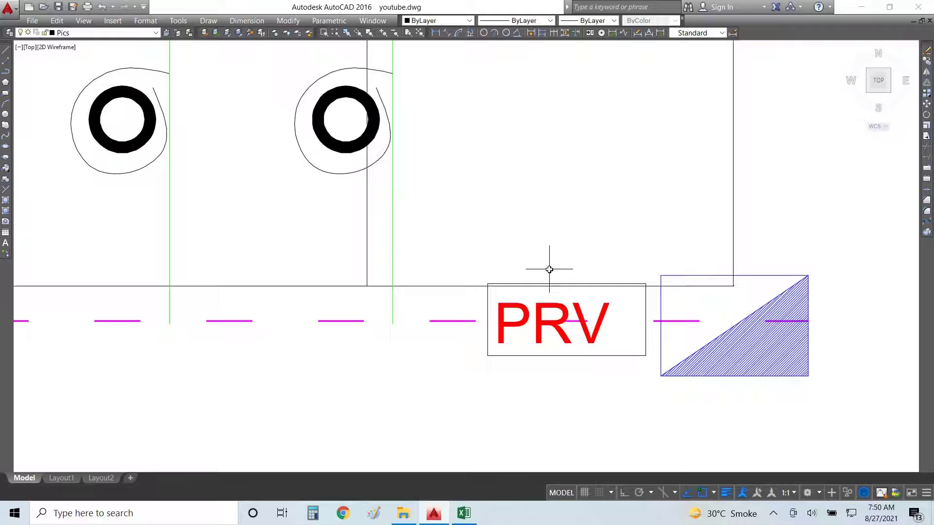
- Back in the Excel BOQ, enter a quantity of 2 for the 2" 90 deg elbow
key(alt+Tab)
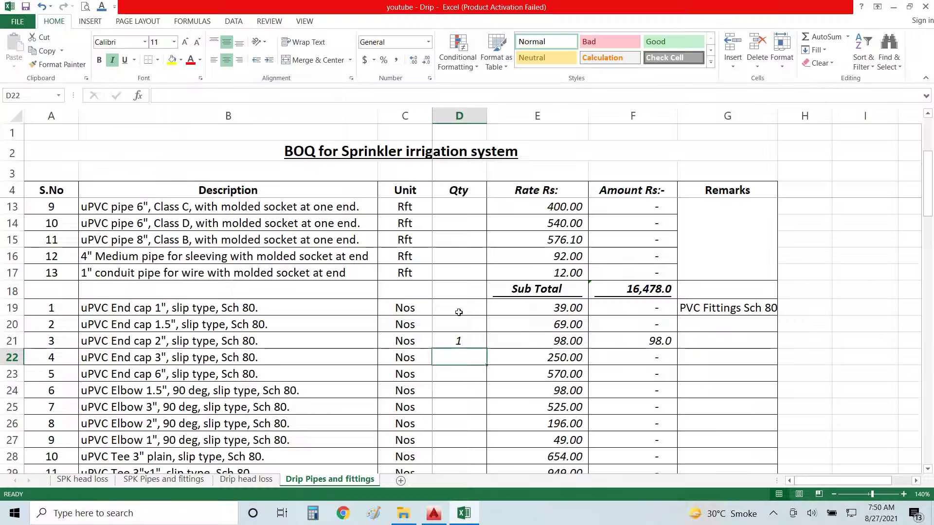
key(Down)
key(Down)
key(Down)
key(Down)
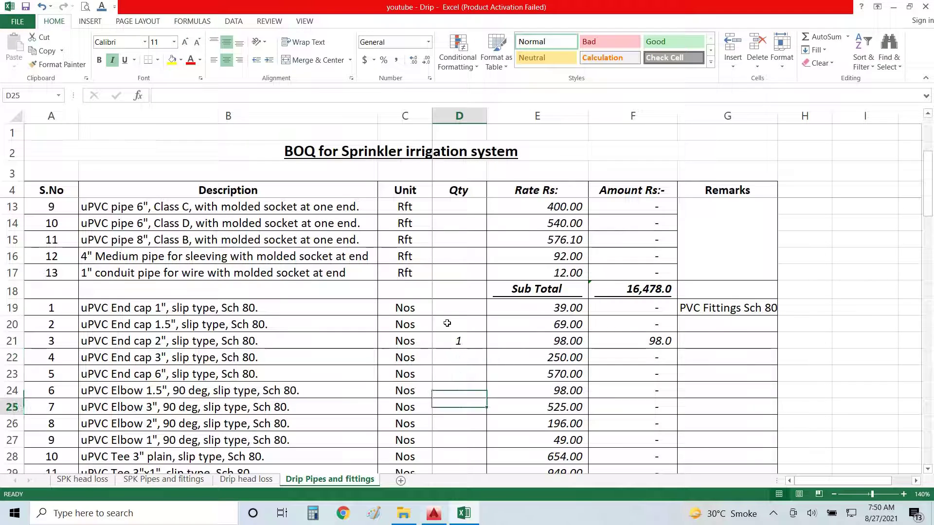
key(Down)
key(Down)
key(Down)
key(Up)
key(Up)
key(Up)
key(Up)
key(Down)
key(Down)
key(Up)
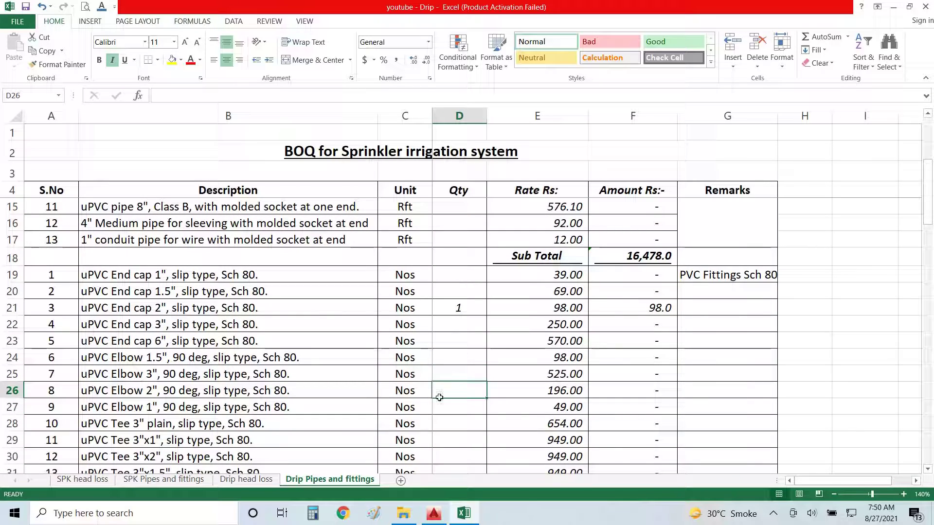
text(2)
key(Return)
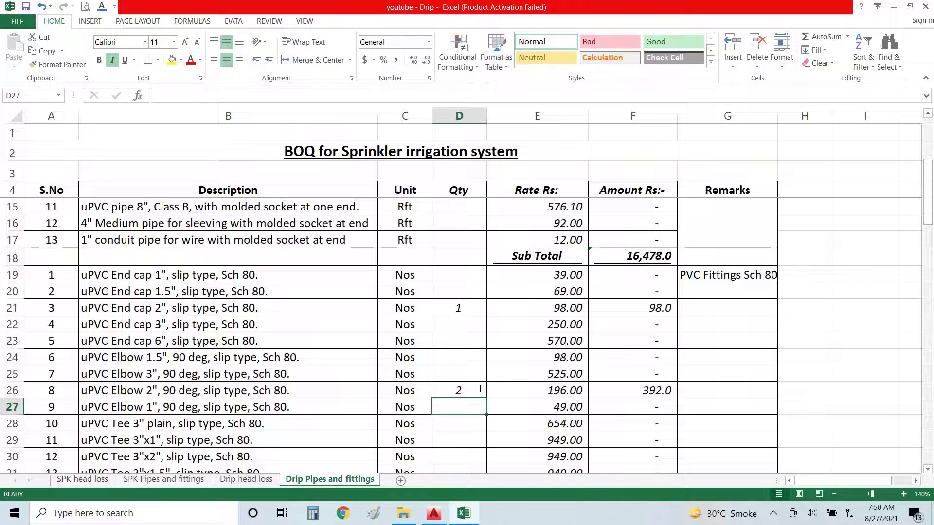
- Enter 1 for the 2" plain tee and review the fittings down to the sub total
key(Down)
key(Down)
key(Down)
key(Down)
key(Down)
key(Down)
key(Up)
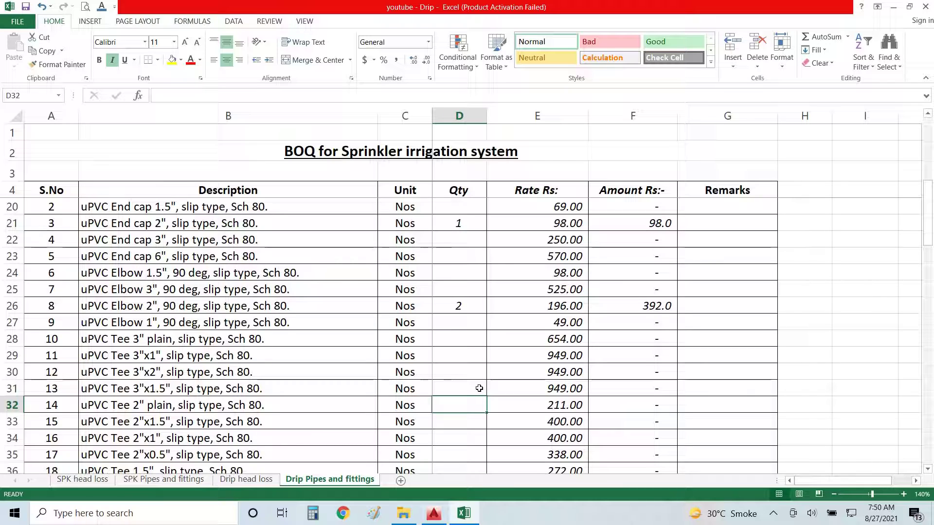
text(1)
key(Return)
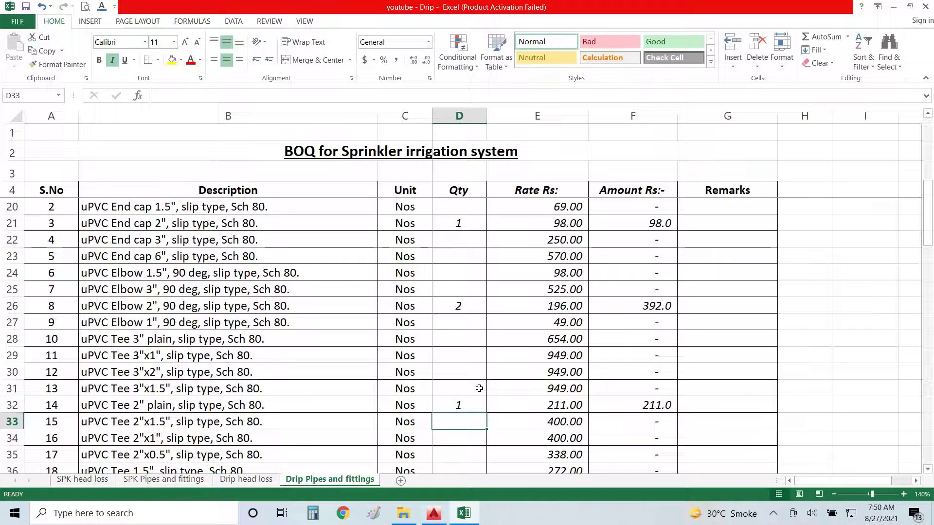
key(Down)
key(Down)
key(Down)
key(Down)
key(Down)
key(Down)
key(Down)
key(Down)
key(Down)
key(Down)
key(Down)
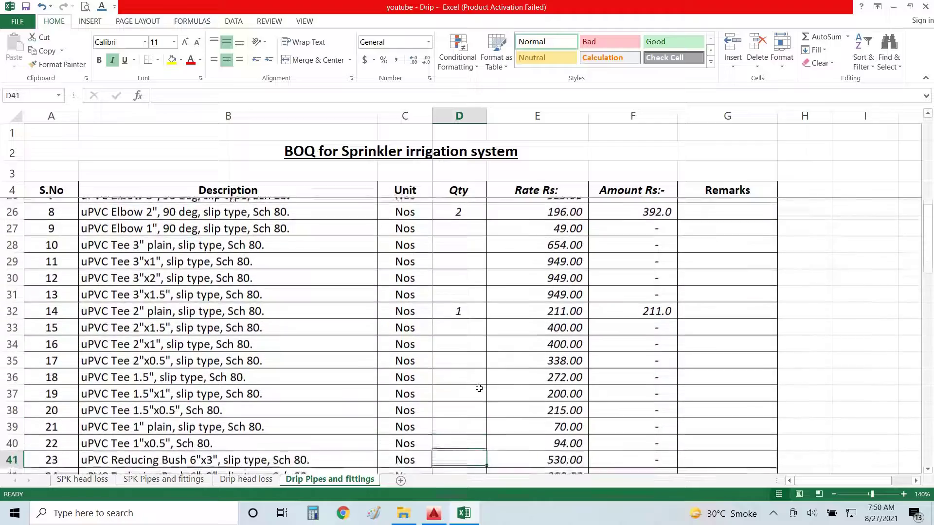
key(Down)
key(Down)
key(Down)
key(Down)
key(Down)
key(Down)
key(Down)
key(Down)
key(Down)
key(Down)
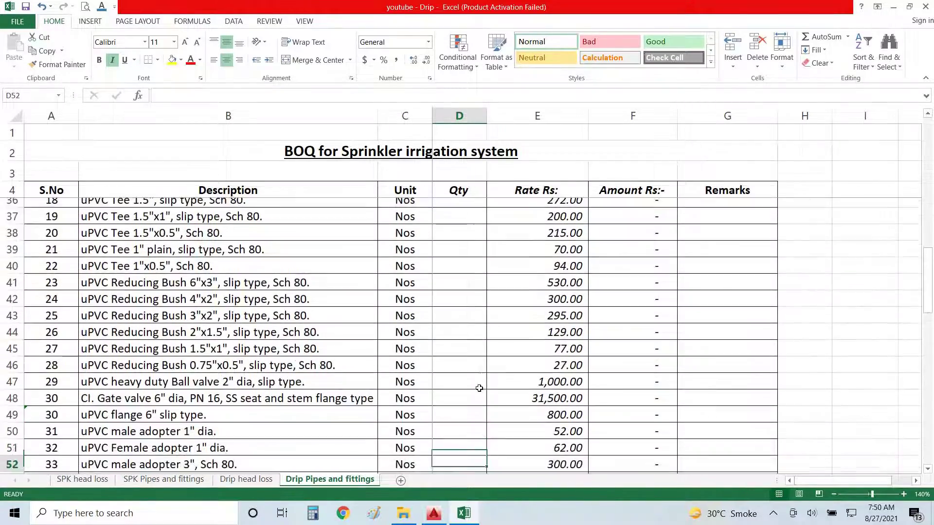
key(Down)
key(Down)
key(Up)
key(Up)
key(Up)
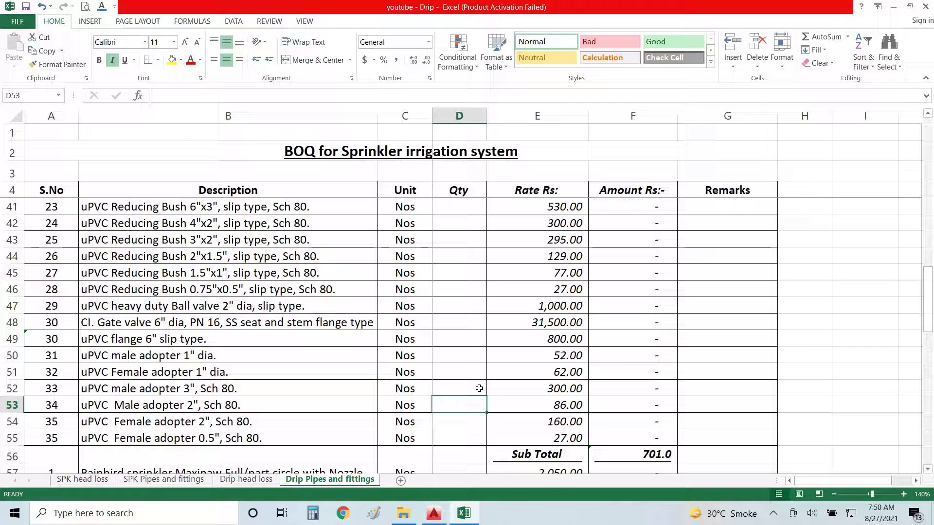
key(Up)
key(Up)
key(Up)
key(Up)
key(Up)
key(Up)
key(Up)
key(Up)
key(Up)
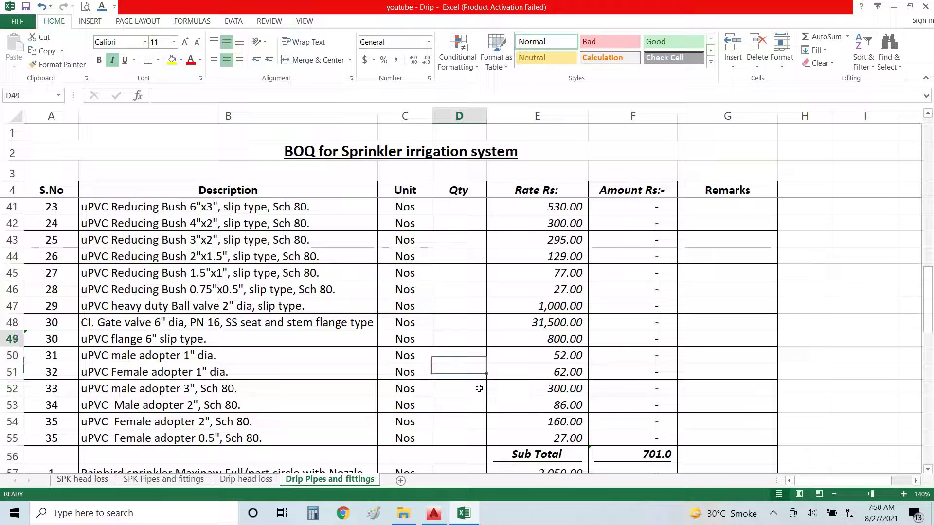
- Enter quantity 1 for the 2"x1.5" and 1.5"x1" reducing bushes
key(Up)
key(Up)
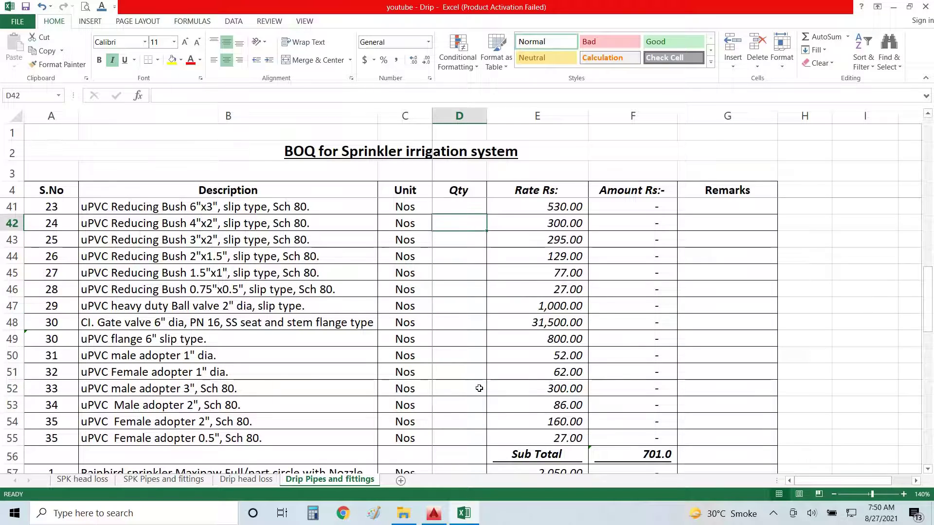
key(Up)
key(Down)
key(Down)
key(Down)
key(Down)
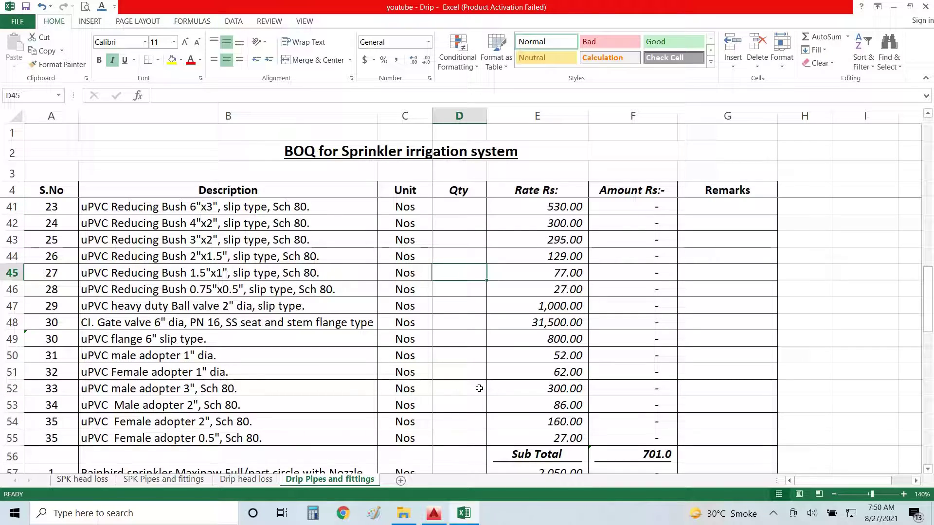
key(Up)
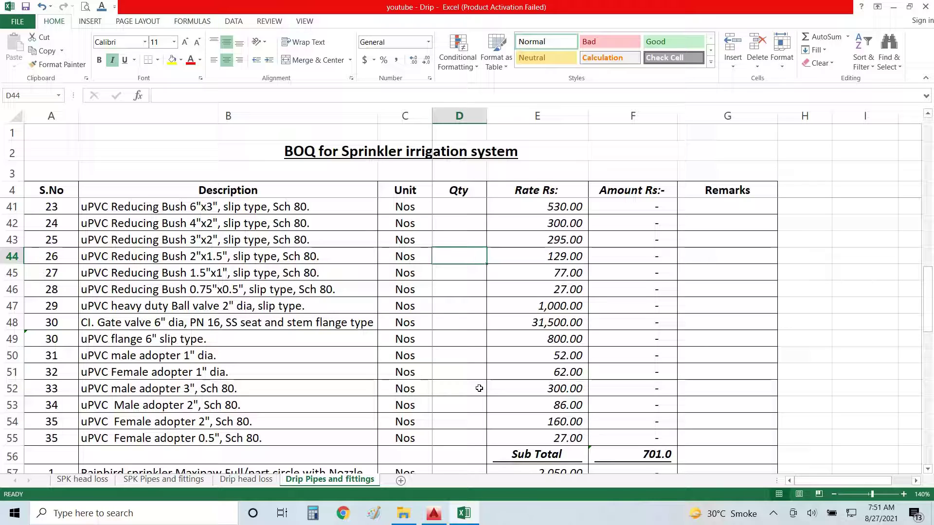
key(Down)
key(Up)
text(1)
key(Return)
text(1)
key(Return)
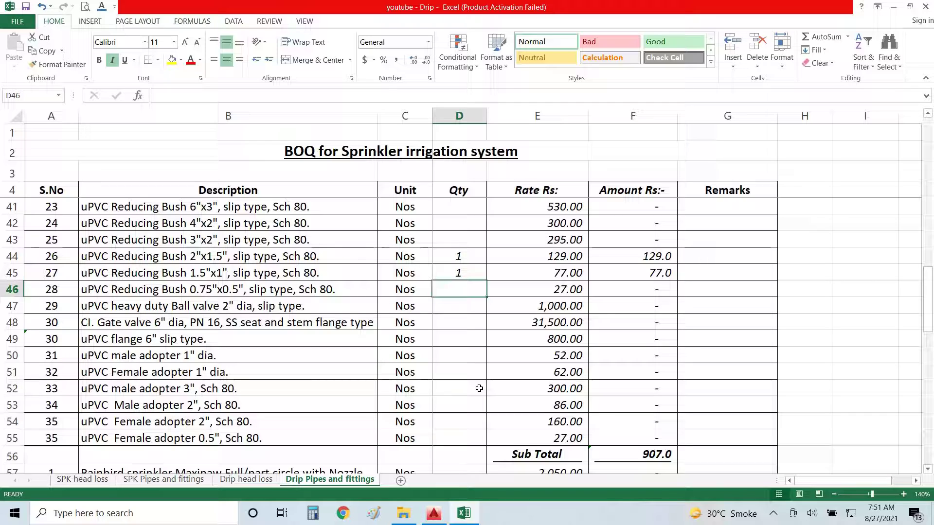
- Enter quantity 1 for the 2" ball valve and the 1" male adopter
key(Down)
key(Down)
key(Down)
key(Down)
key(Up)
key(Up)
key(Up)
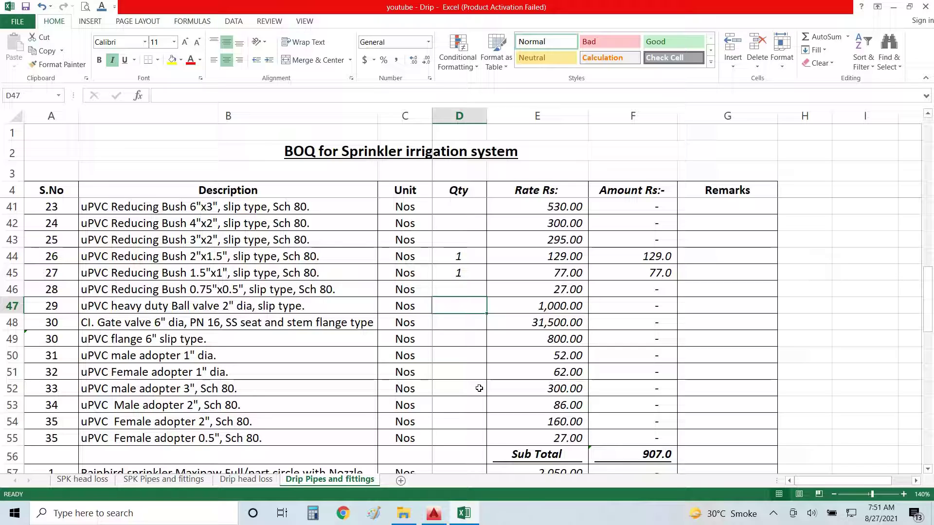
text(1)
key(Return)
key(Down)
key(Down)
key(Down)
key(Down)
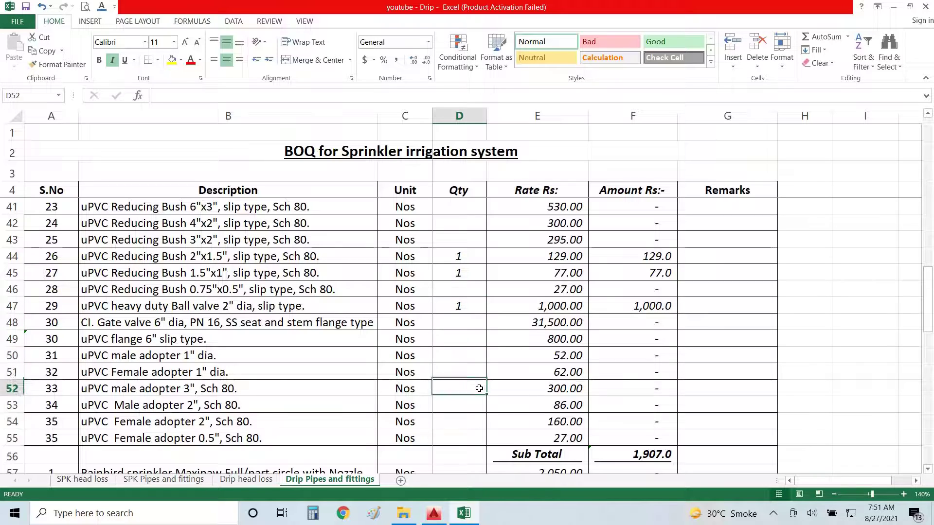
key(Down)
key(Down)
key(Up)
key(Up)
key(Down)
key(Up)
key(Up)
key(Up)
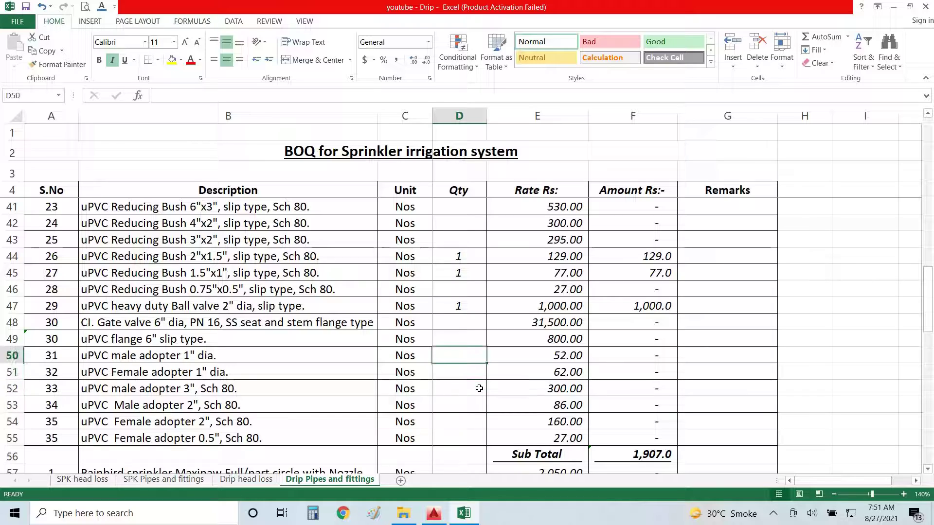
text(1)
key(Return)
- Move down the Qty column into the Rain bird items to GTO with Bush
key(Down)
key(Down)
key(Down)
key(Down)
key(Down)
key(Down)
key(Down)
key(Down)
key(Down)
key(Down)
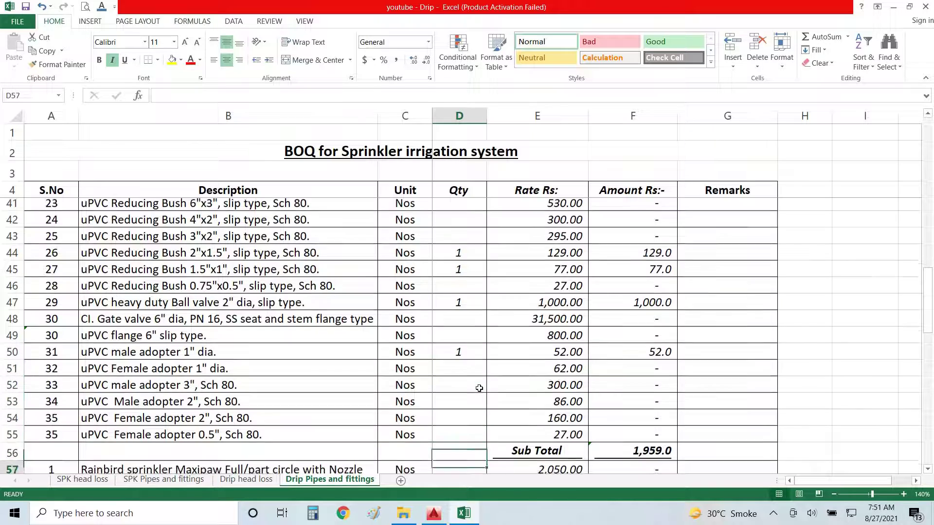
key(Up)
key(Up)
key(Down)
key(Down)
key(Down)
key(Down)
key(Down)
key(Down)
key(Down)
key(Down)
key(Down)
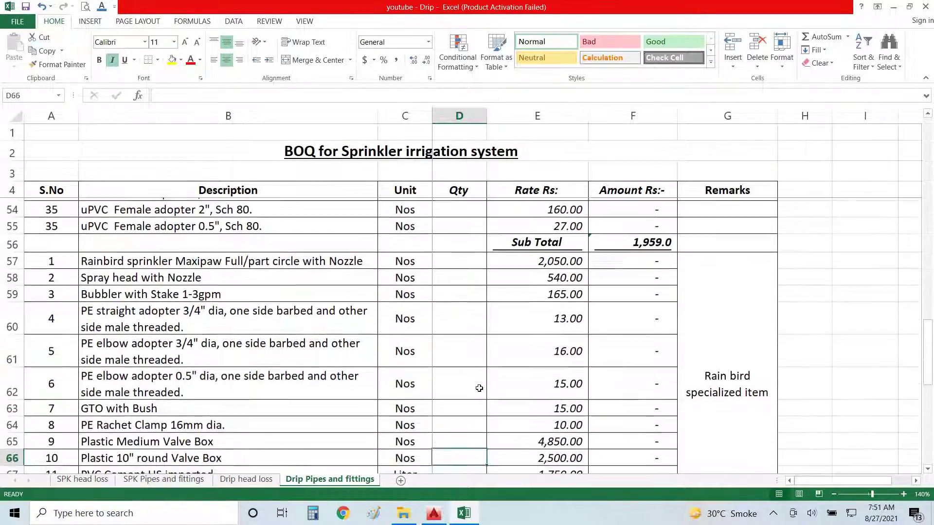
key(Down)
key(Up)
key(Up)
key(Up)
key(Up)
key(Up)
key(Up)
key(Up)
key(Down)
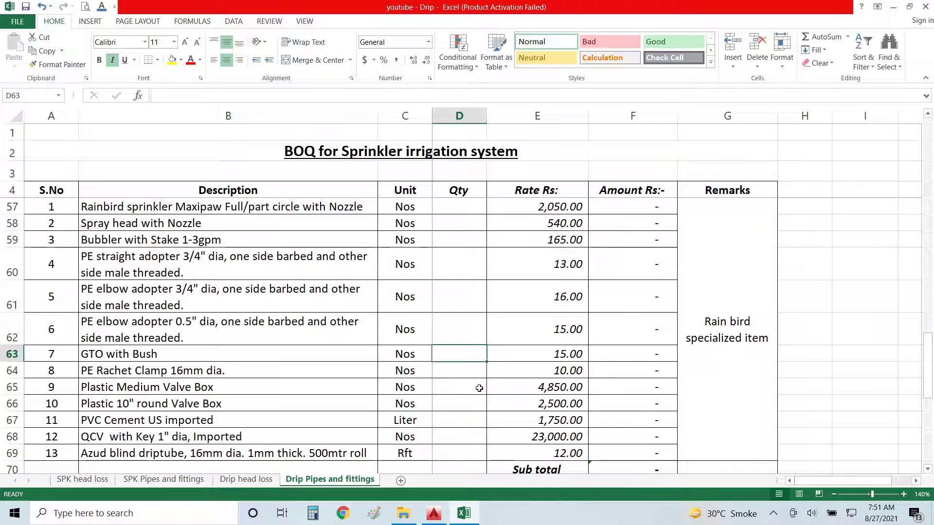
key(alt+Tab)
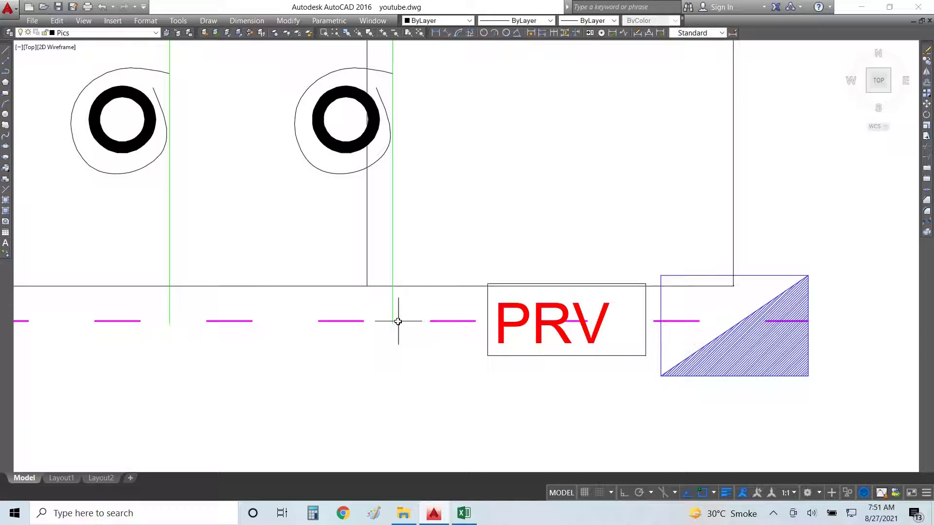
scroll(392, 319, up, 5)
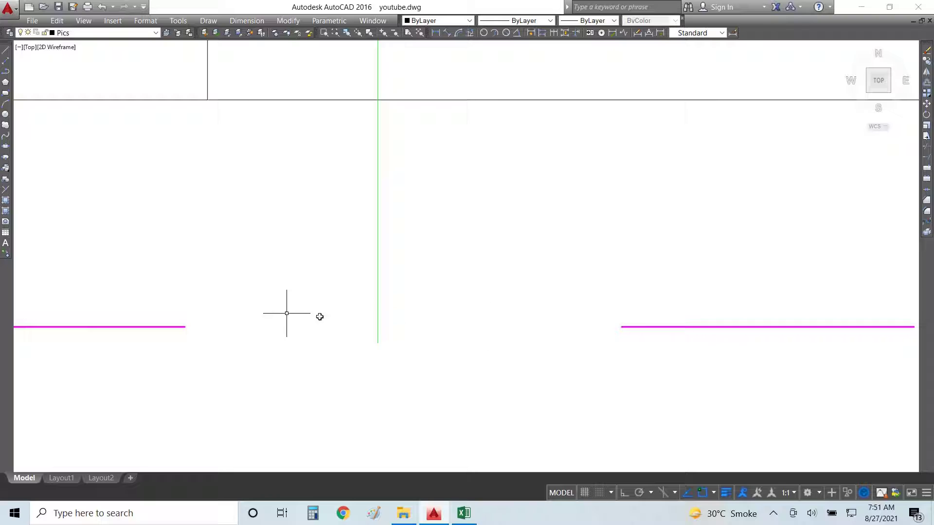
scroll(374, 323, down, 4)
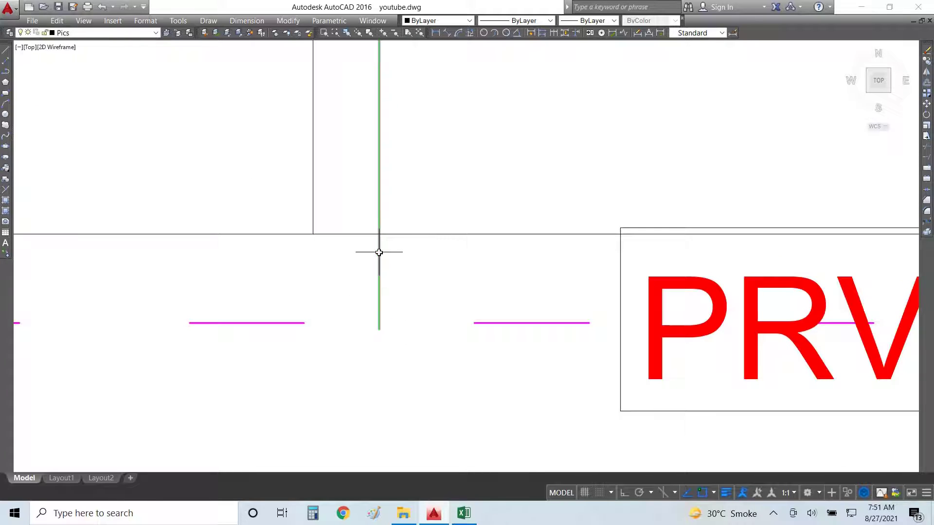
scroll(398, 279, down, 5)
scroll(398, 280, down, 5)
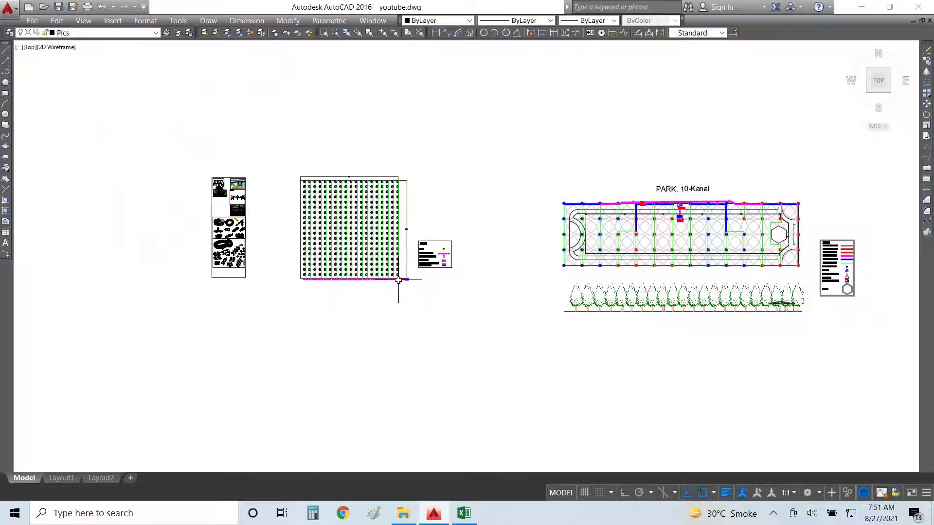
scroll(212, 204, up, 8)
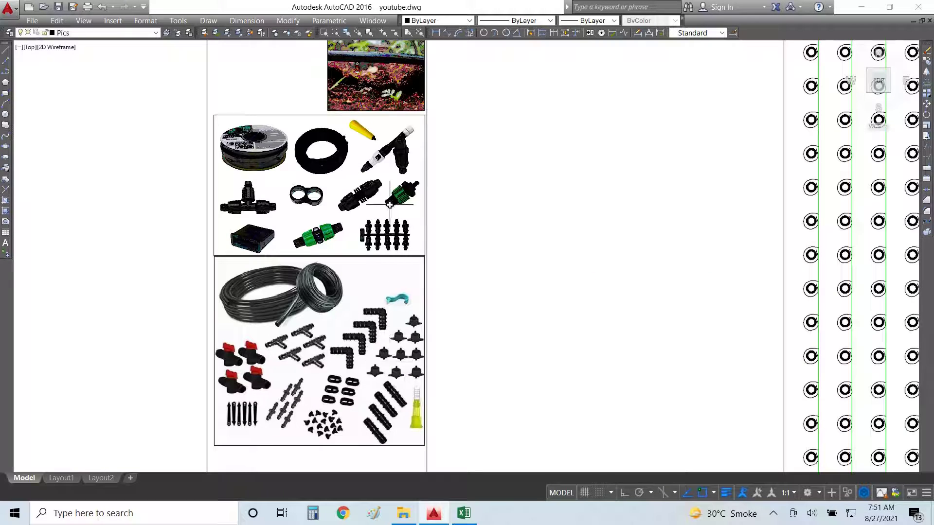
scroll(402, 193, up, 4)
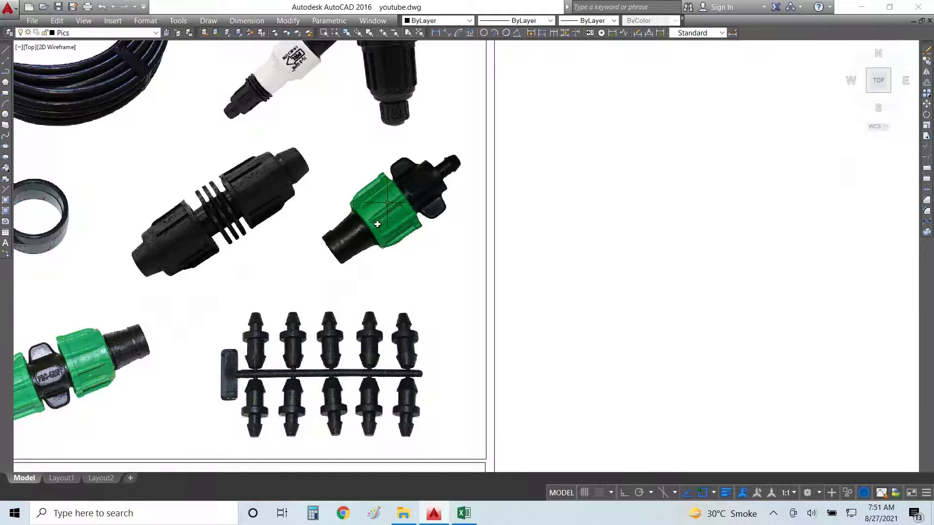
scroll(406, 201, down, 4)
scroll(347, 270, up, 4)
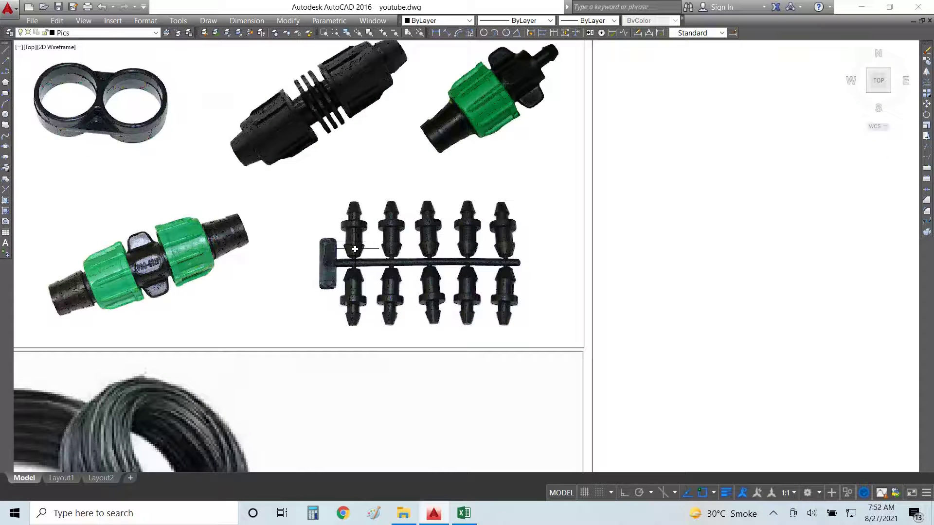
scroll(357, 248, down, 5)
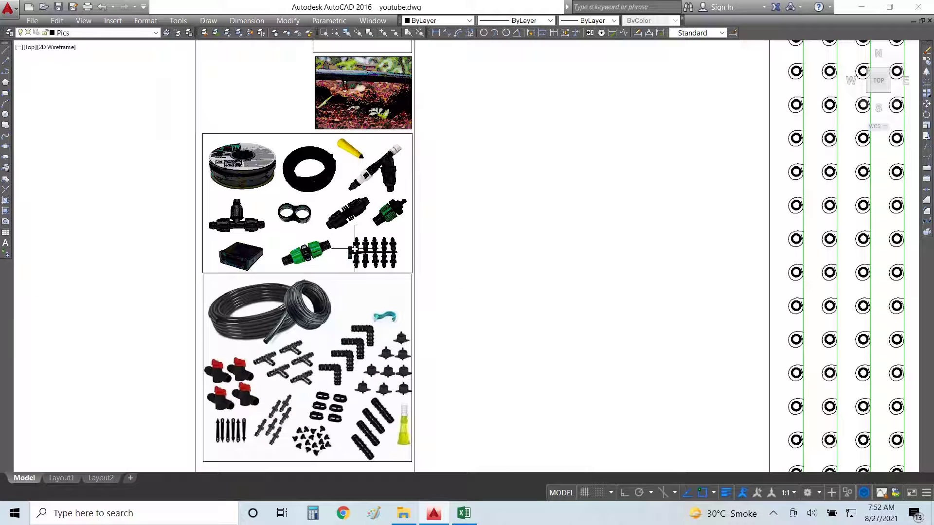
scroll(369, 243, up, 5)
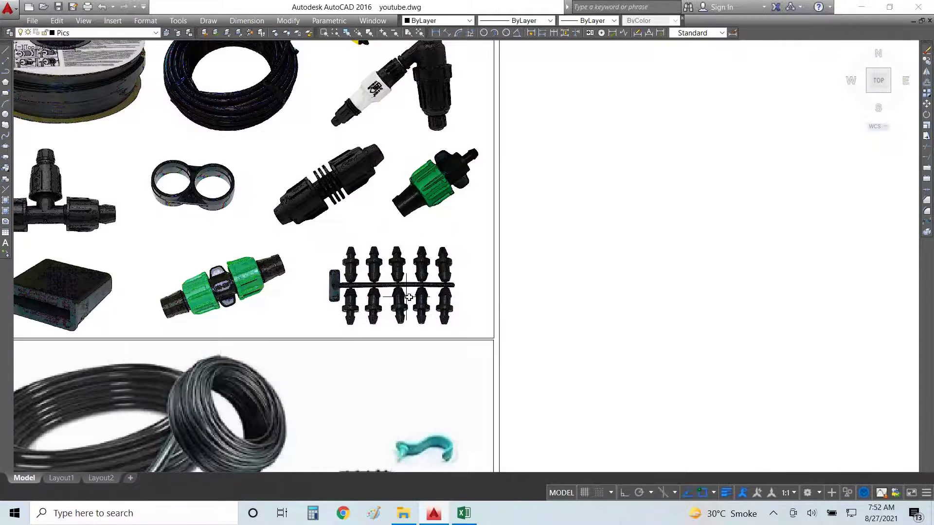
scroll(423, 280, up, 4)
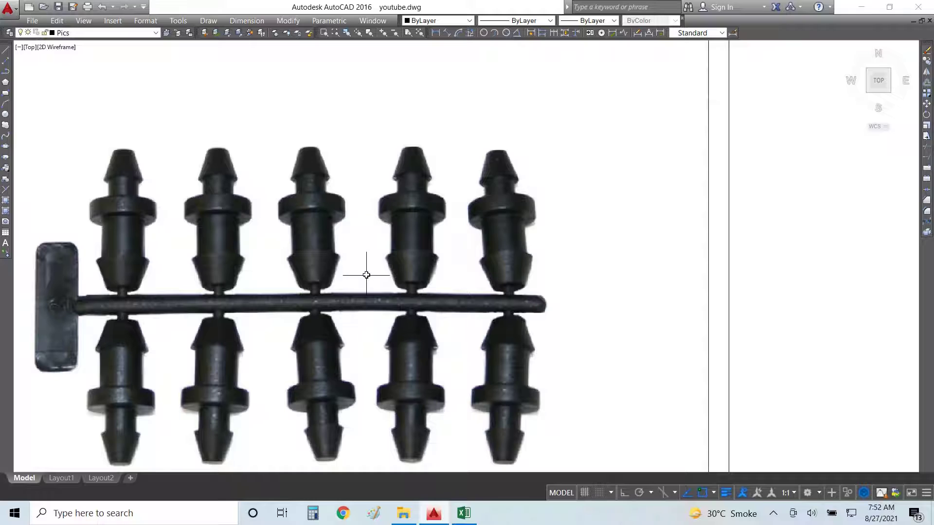
scroll(366, 274, down, 3)
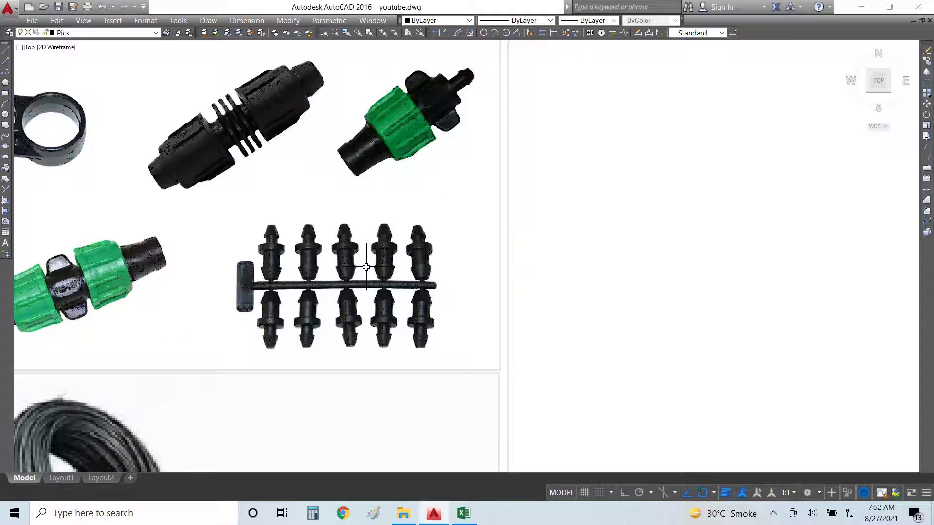
scroll(316, 277, down, 5)
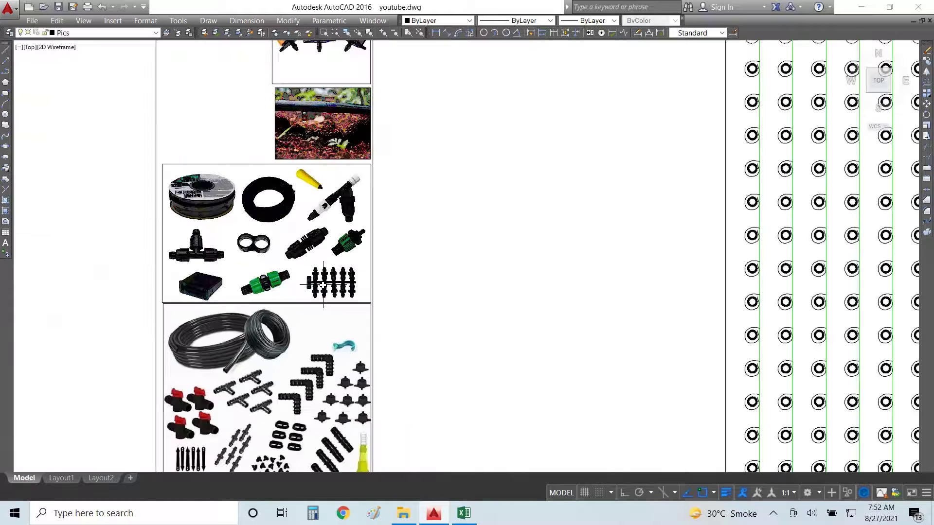
scroll(287, 270, up, 7)
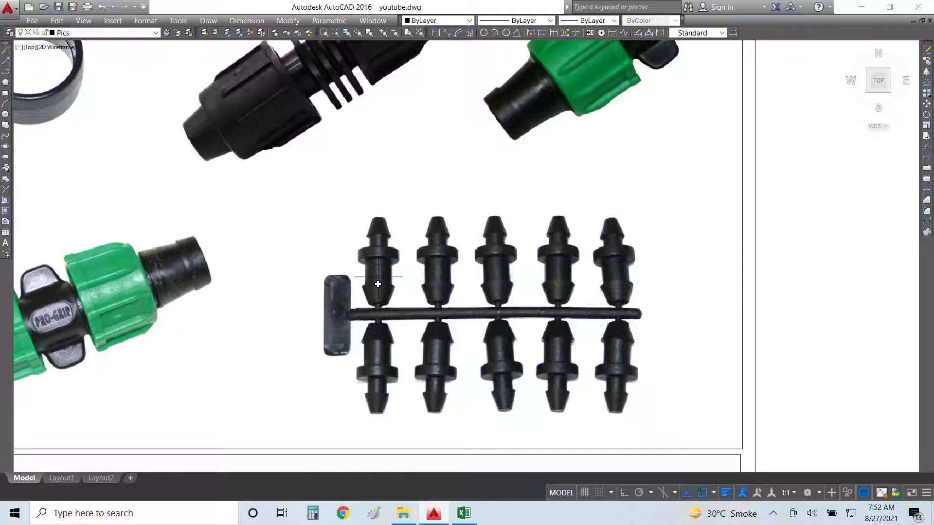
key(alt+Tab)
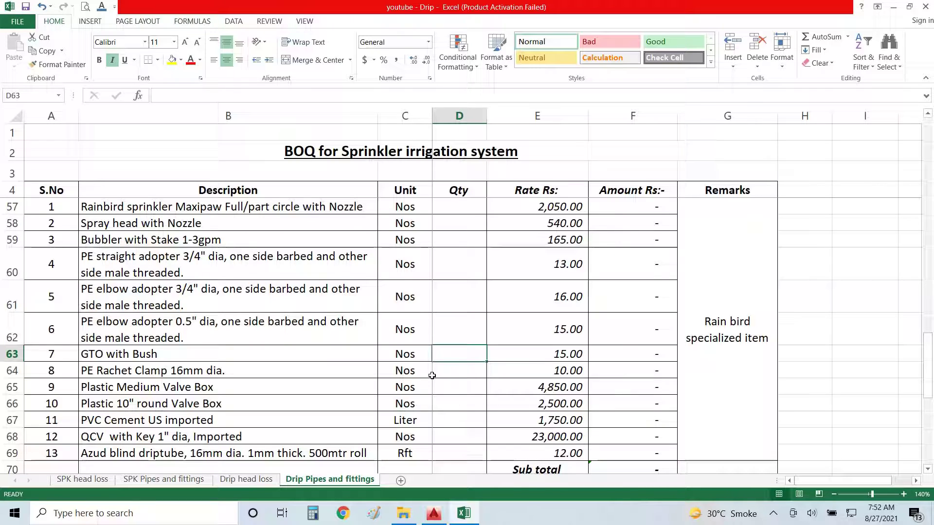
- Enter quantity 100 for GTO with Bush and the 16mm PE rachet clamp, checking the AutoCAD photos
text(100)
key(Return)
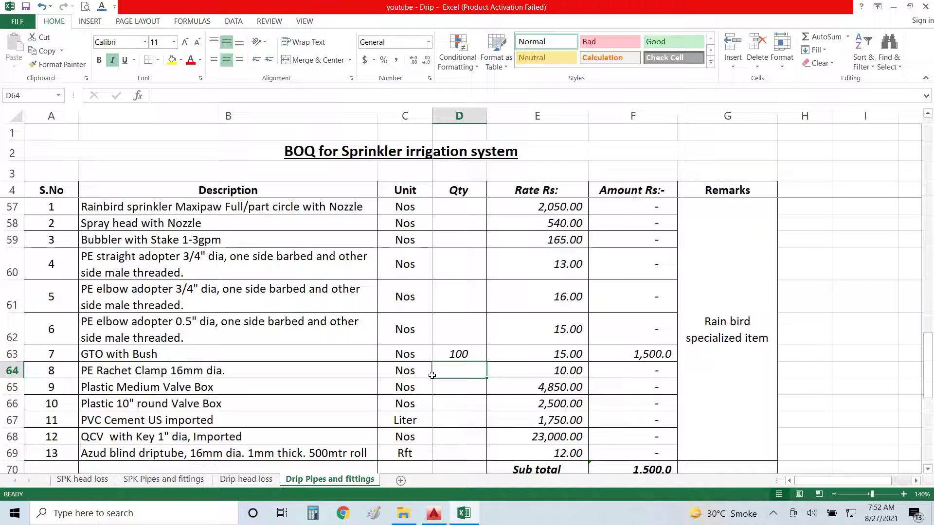
key(alt+Tab)
key(alt+Tab)
text(100)
key(Return)
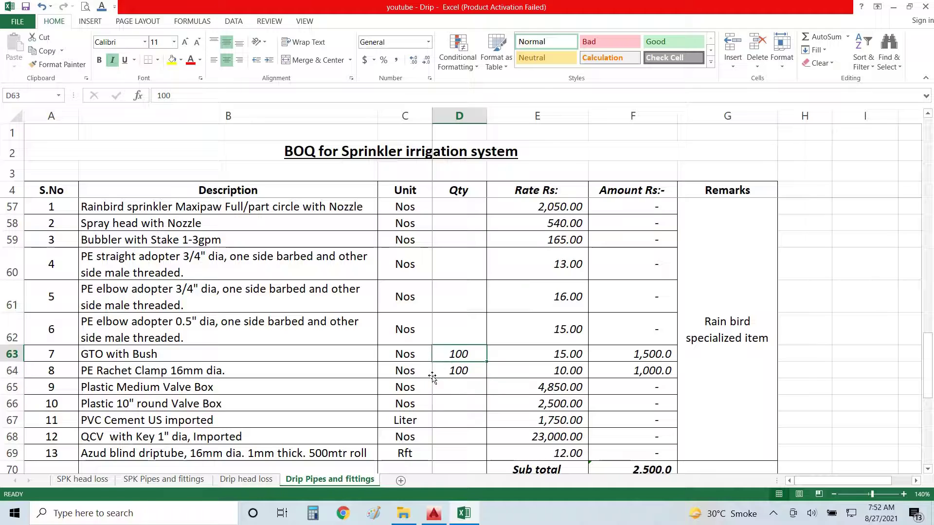
key(alt+Tab)
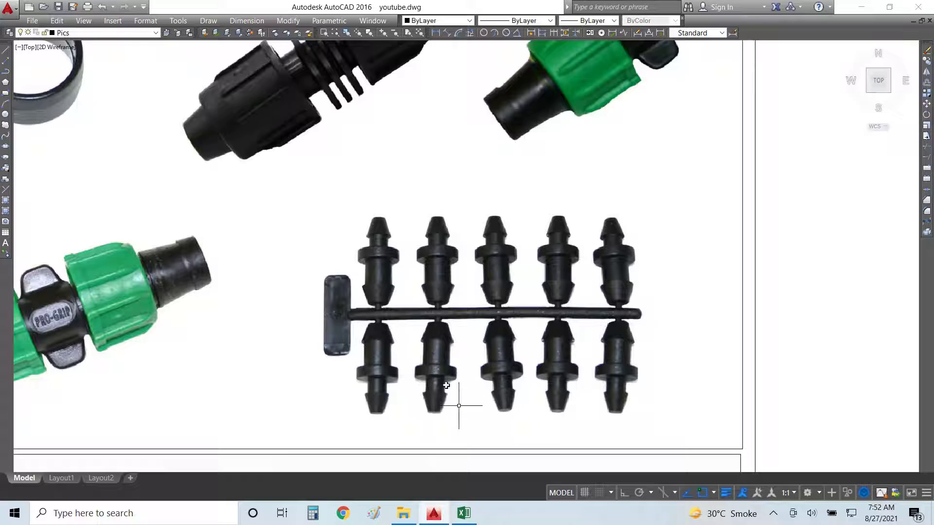
- Zoom around the AutoCAD fittings photos, then return to the Excel BOQ sheet
scroll(417, 298, down, 4)
scroll(338, 237, down, 4)
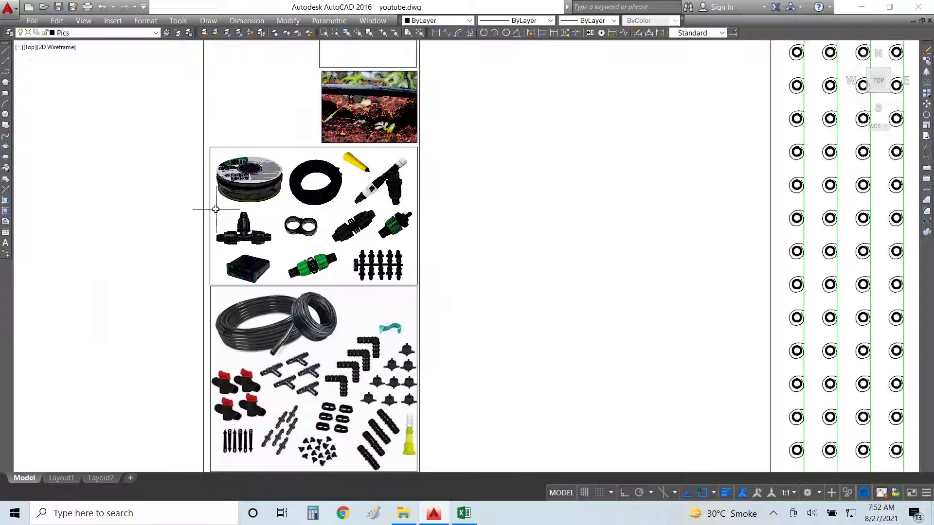
scroll(206, 410, up, 6)
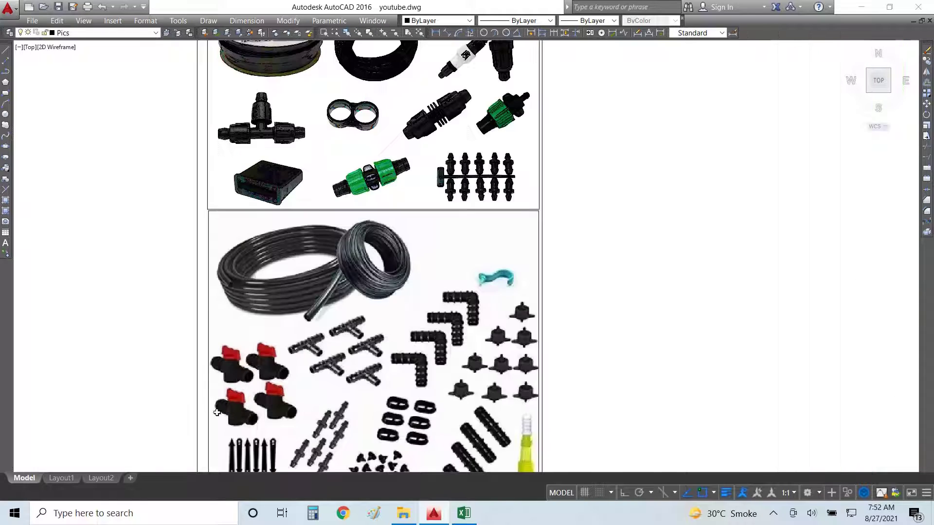
scroll(241, 286, down, 4)
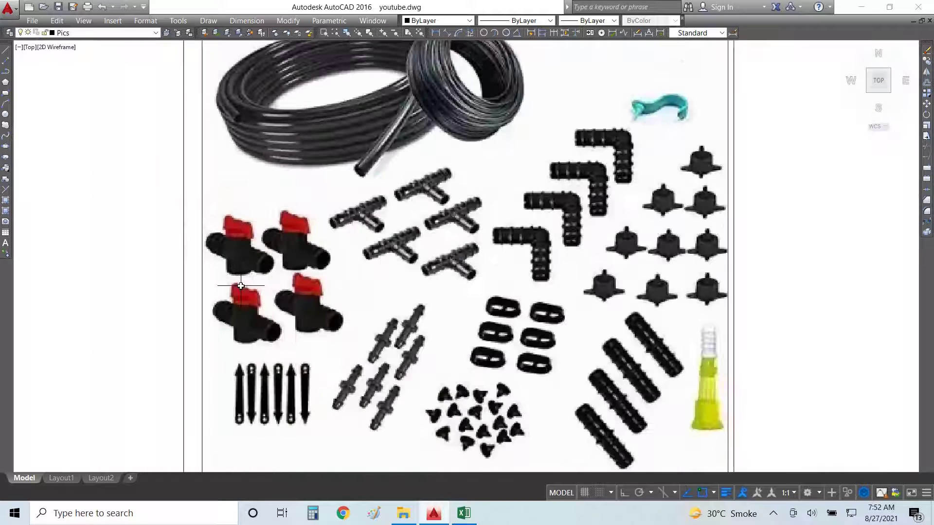
key(alt+Tab)
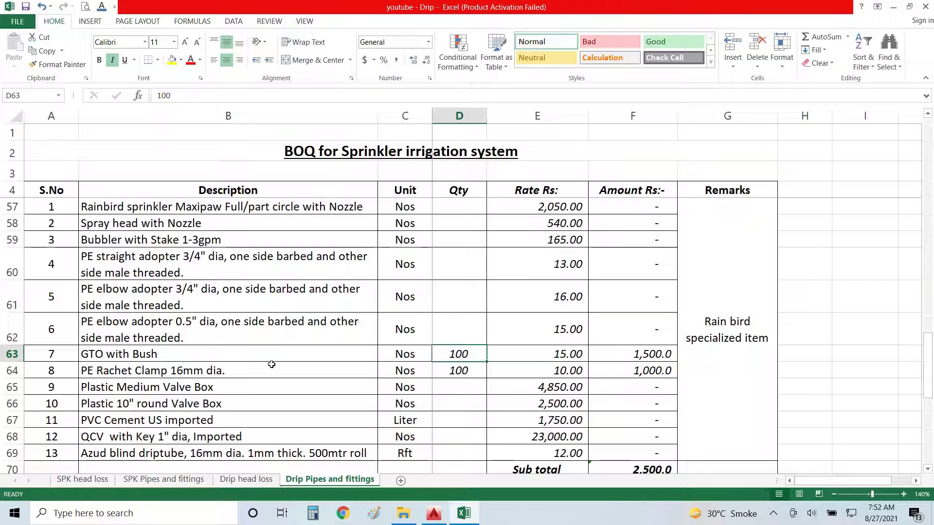
- Insert a new row 65 with PE Valve 16mm dia, unit Nos, quantity 20
click(204, 388)
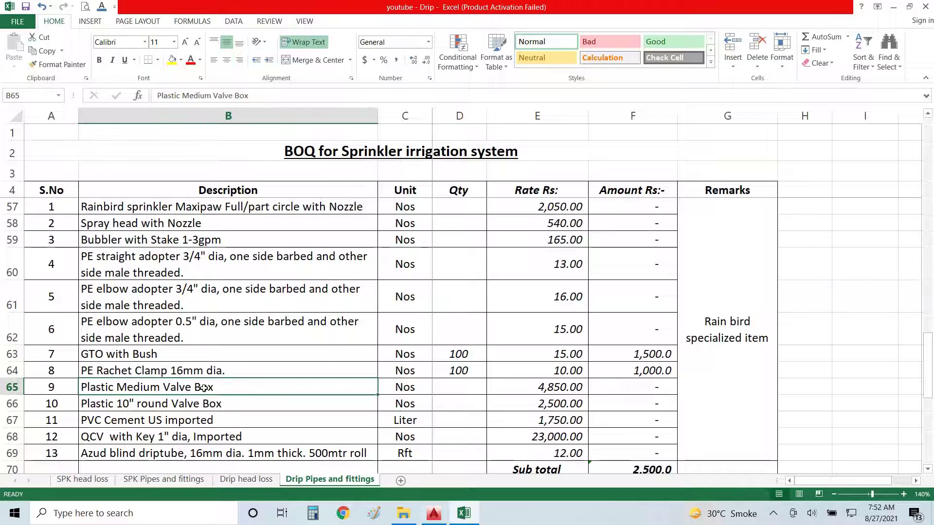
click(13, 387)
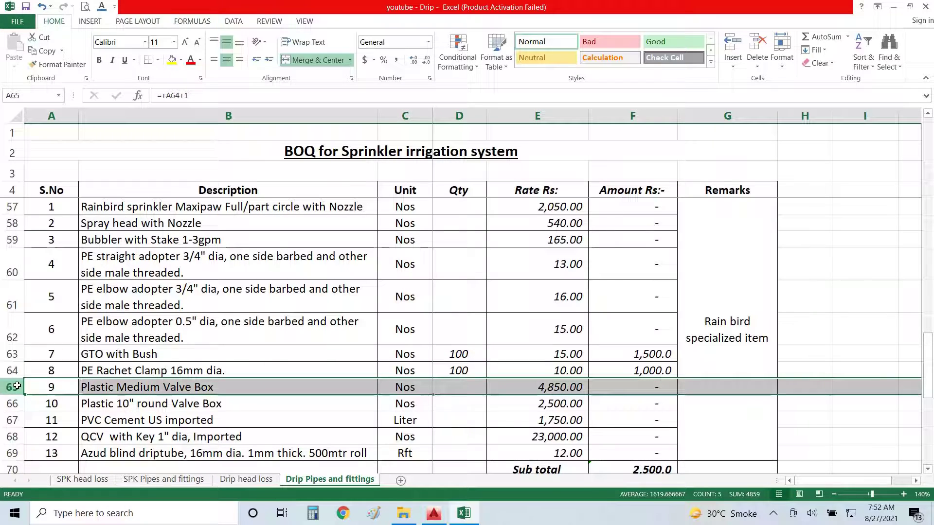
key(ctrl+shift+plus)
key(Right)
text(P)
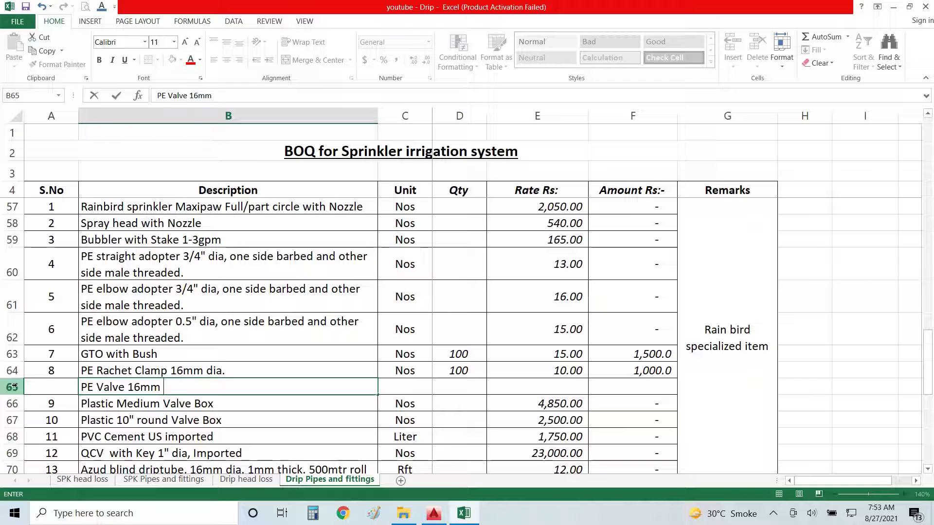
text(E Valve 16mm dia)
key(Tab)
text(Nos)
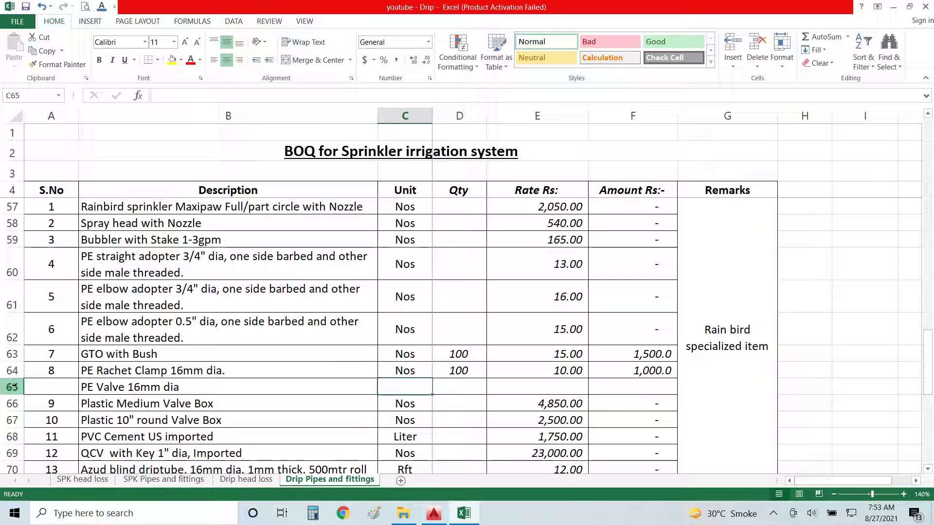
key(Tab)
text(20)
key(Tab)
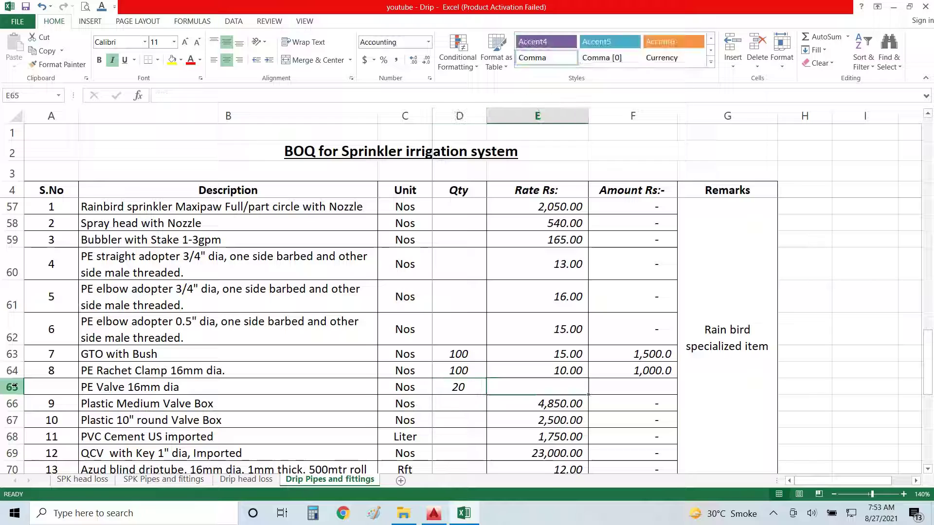
- Correct the valve's rate from 50 to 150, making its amount 3,000.0
text(50)
key(Down)
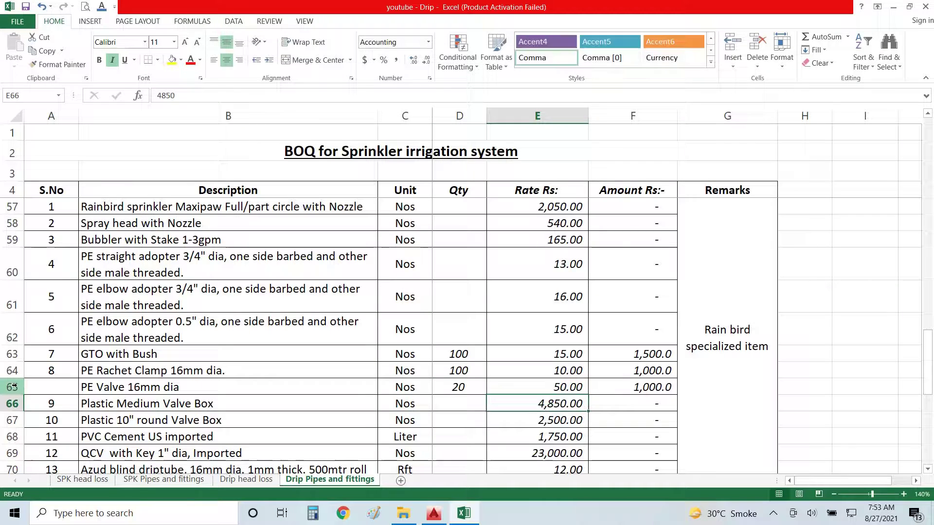
key(Up)
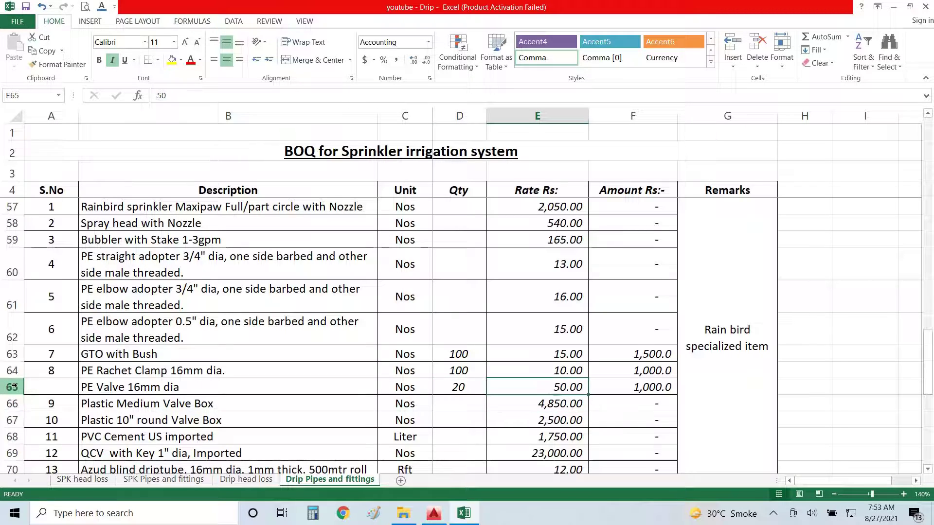
key(alt)
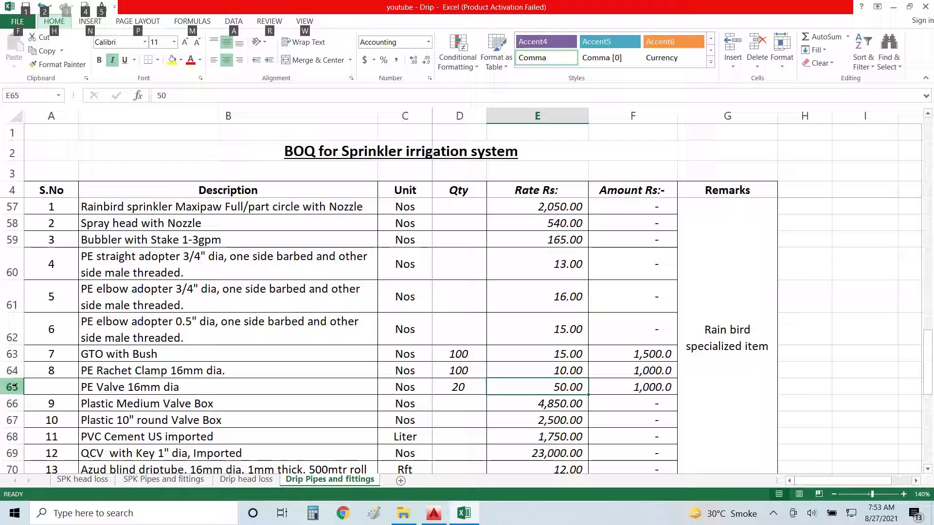
key(Escape)
text(50)
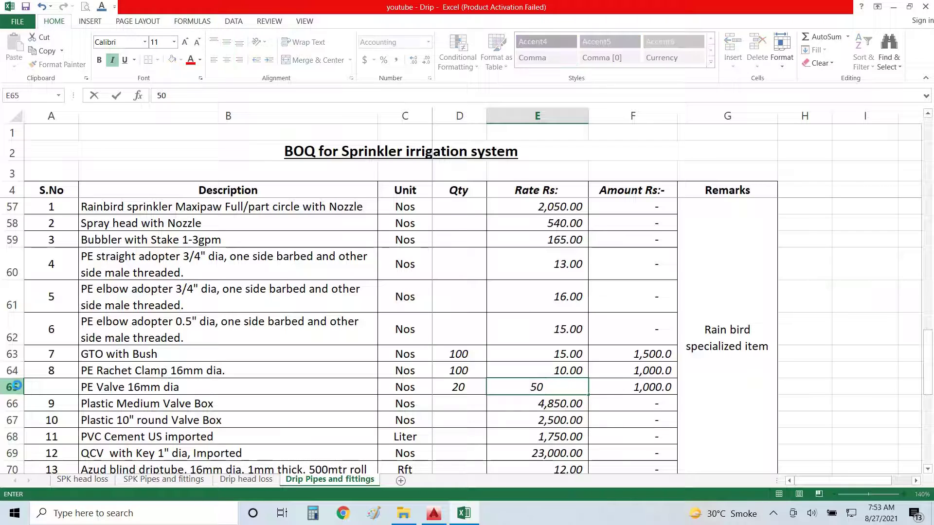
key(Home)
text(1)
key(Return)
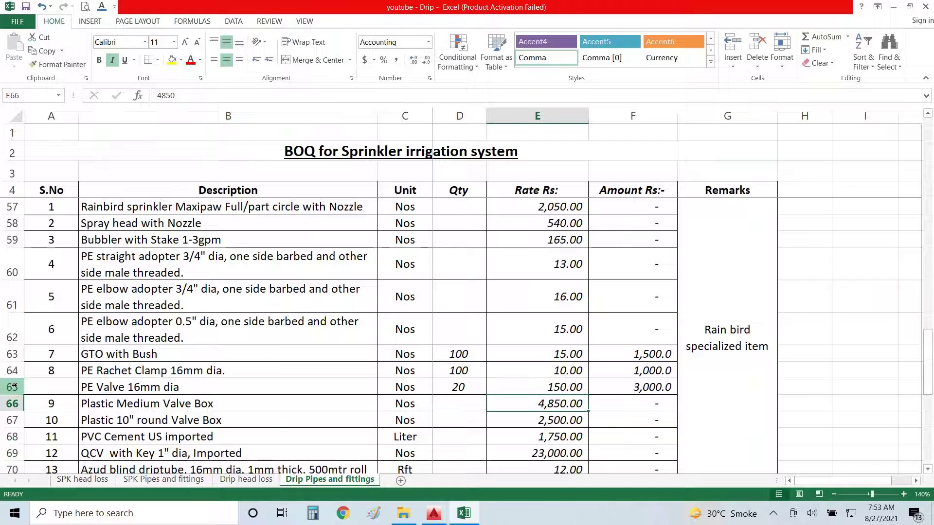
key(alt+Tab)
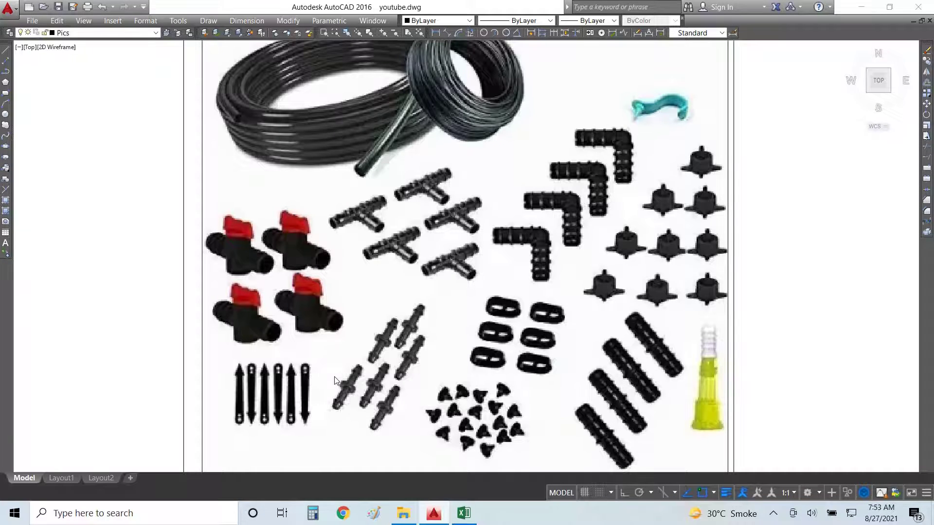
- Zoom over the AutoCAD drip-fitting pictures and plant grid, then return to the Excel BOQ
scroll(334, 385, down, 3)
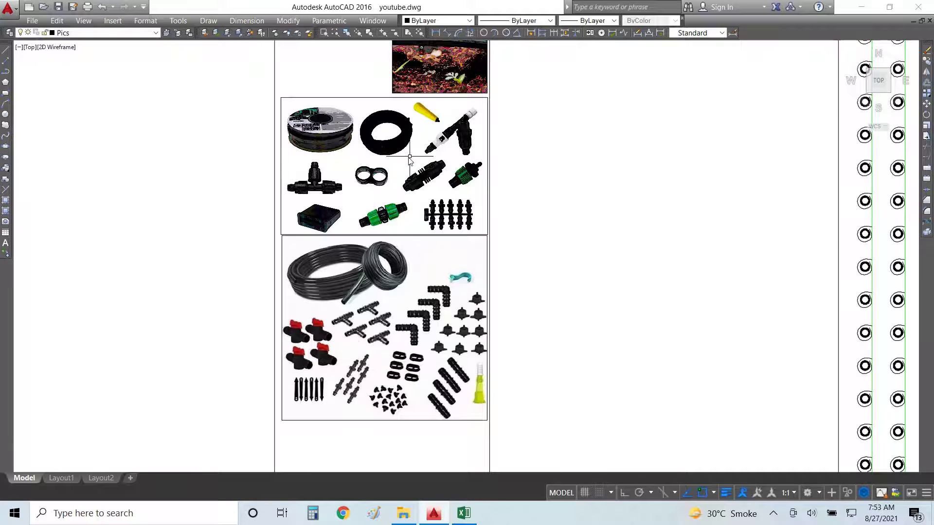
scroll(452, 382, up, 2)
scroll(452, 380, up, 2)
scroll(452, 389, down, 2)
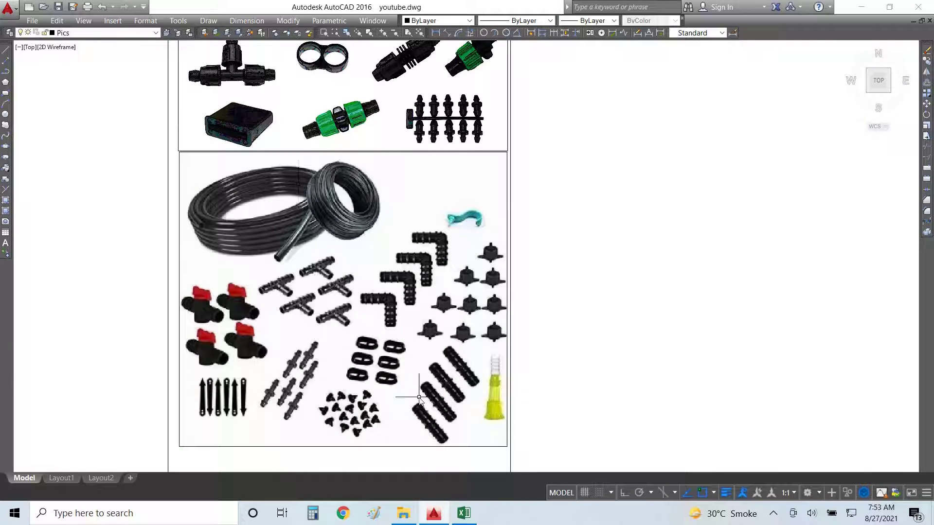
scroll(419, 398, down, 8)
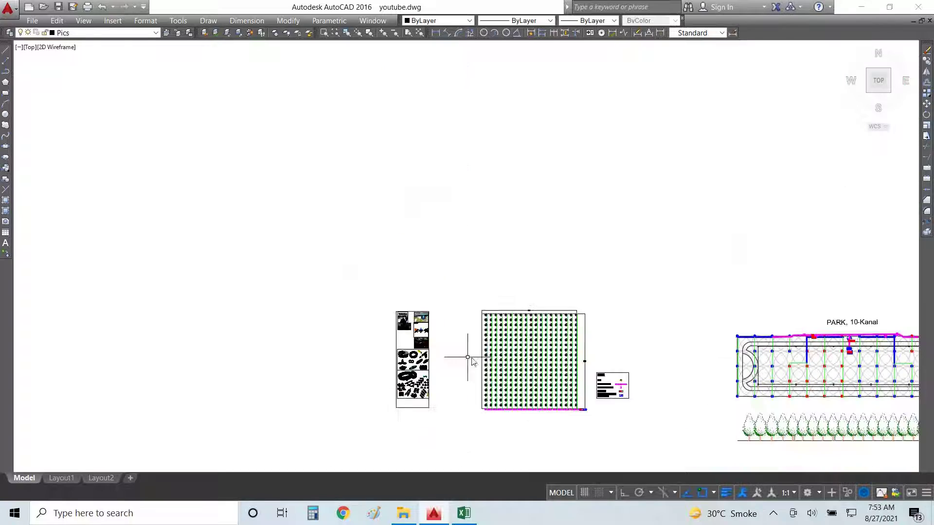
scroll(486, 357, up, 4)
scroll(528, 361, up, 4)
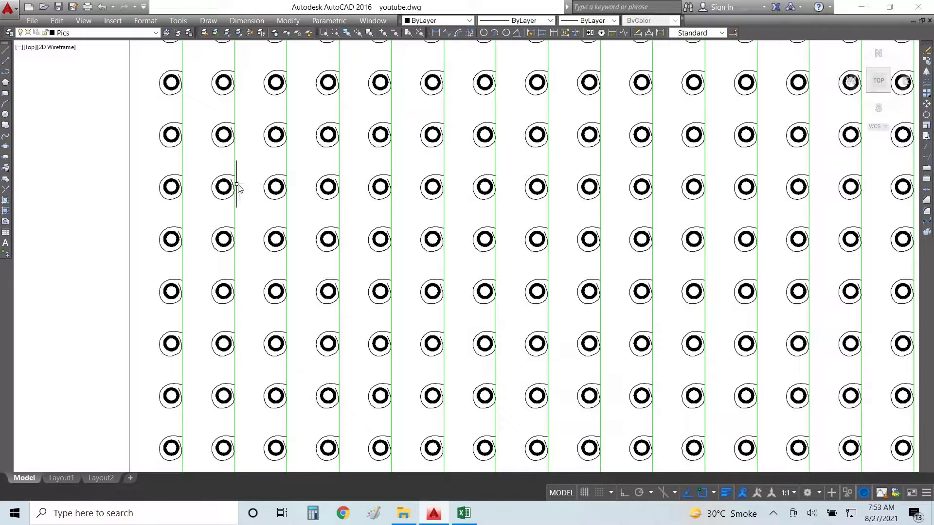
scroll(236, 188, down, 4)
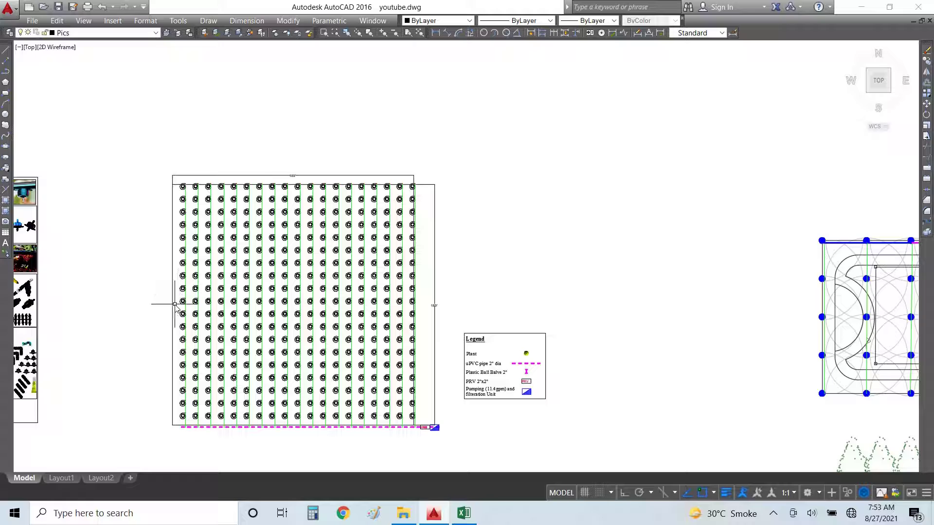
scroll(245, 294, down, 2)
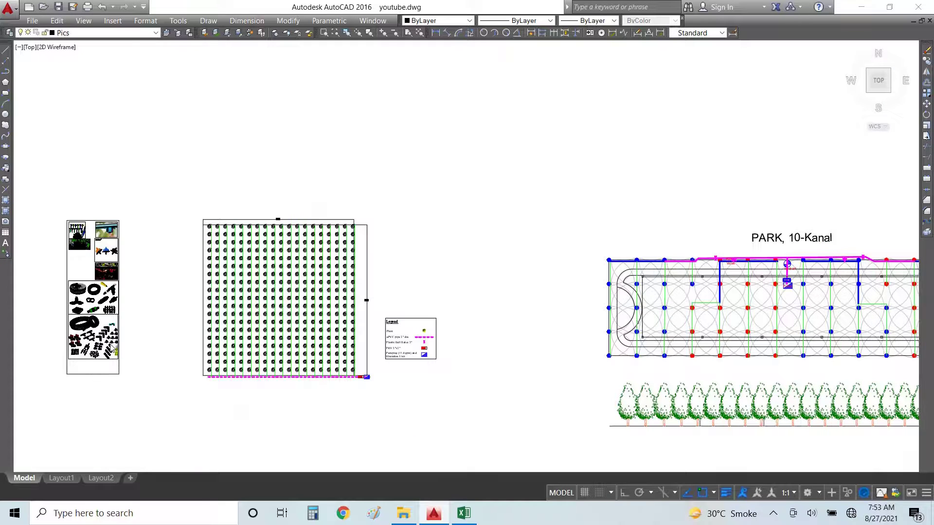
scroll(126, 377, up, 6)
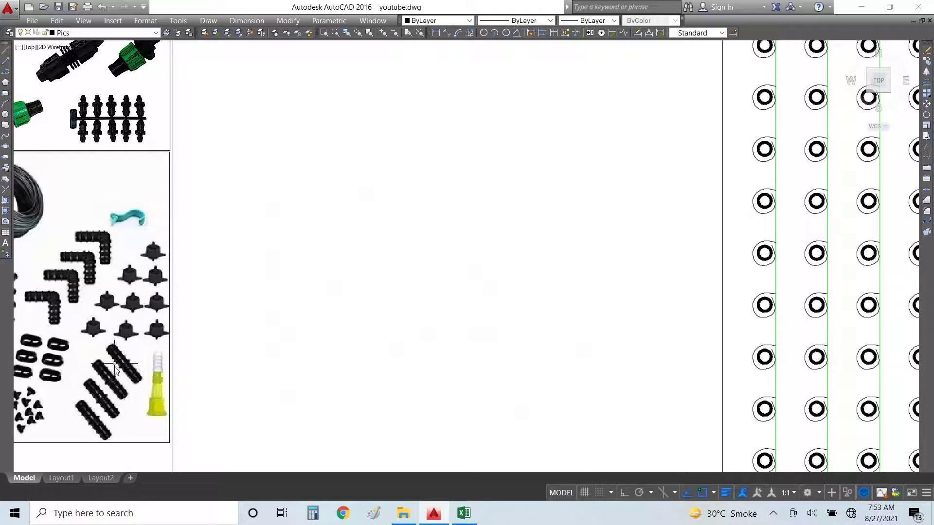
scroll(120, 407, up, 3)
scroll(98, 401, down, 5)
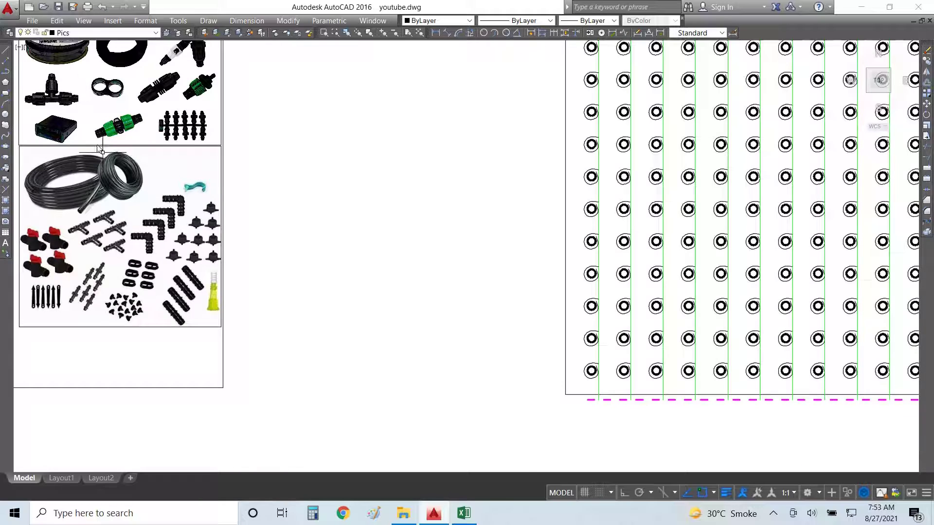
scroll(117, 156, down, 3)
scroll(246, 177, up, 6)
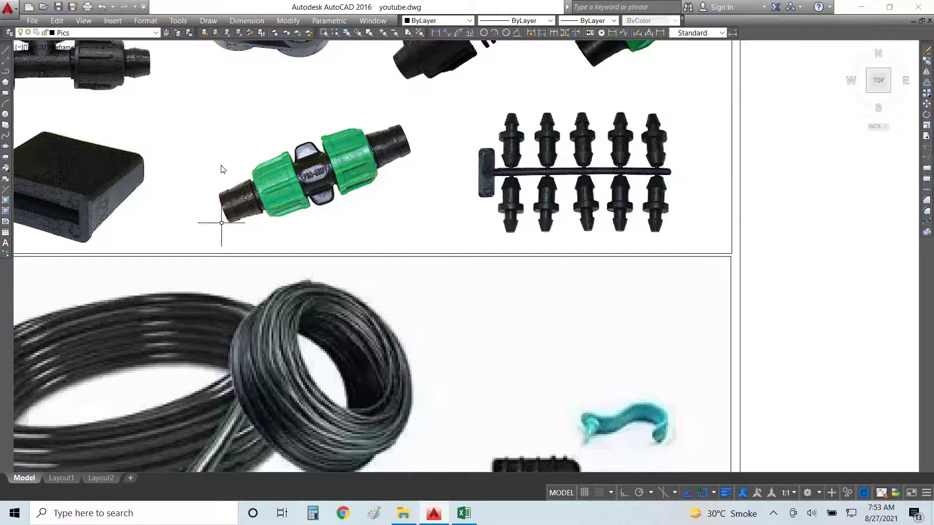
key(alt+Tab)
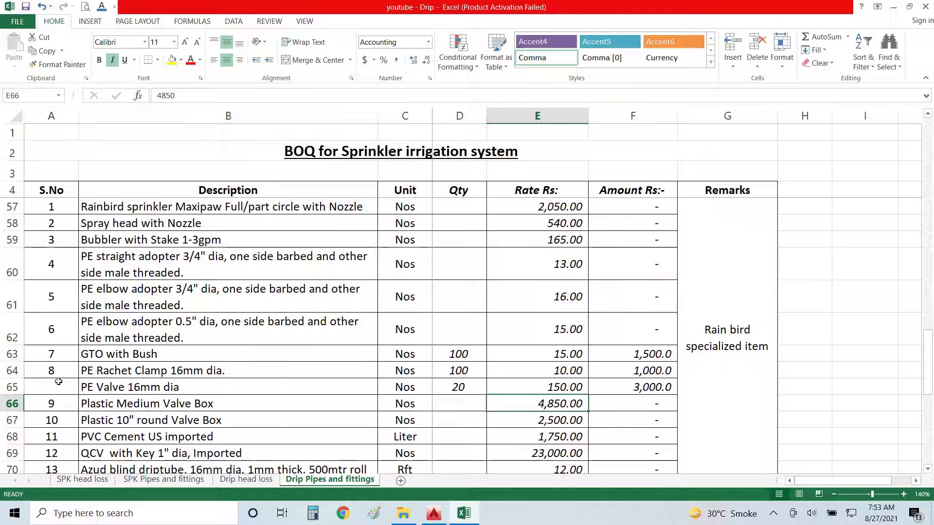
- Insert a new row 66 with the description Joinner 16mm PE
click(26, 405)
key(ctrl+shift+plus)
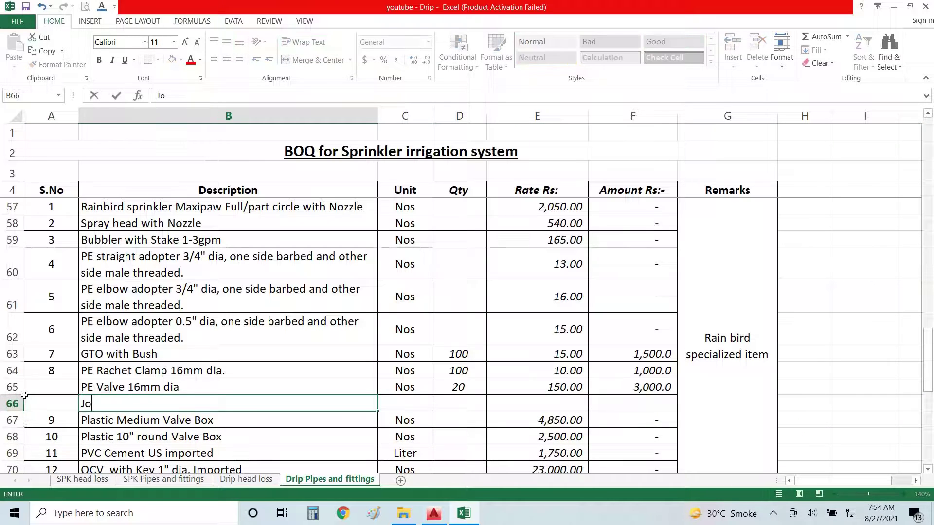
text(inner 16mm P)
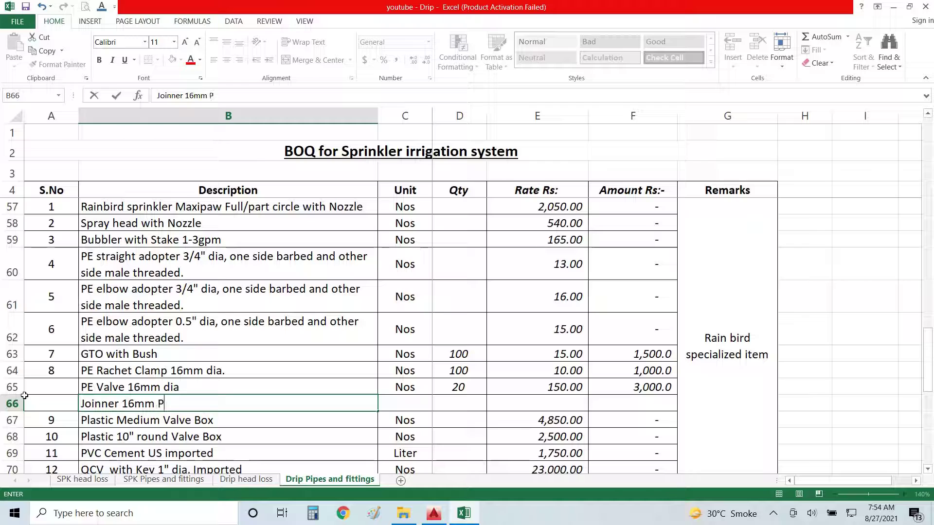
text(E)
key(Return)
key(Up)
key(Right)
key(Right)
key(Left)
- Give the joiner unit Nos, quantity 20 and rate 20 for an amount of 400.0
text(Nos)
key(Tab)
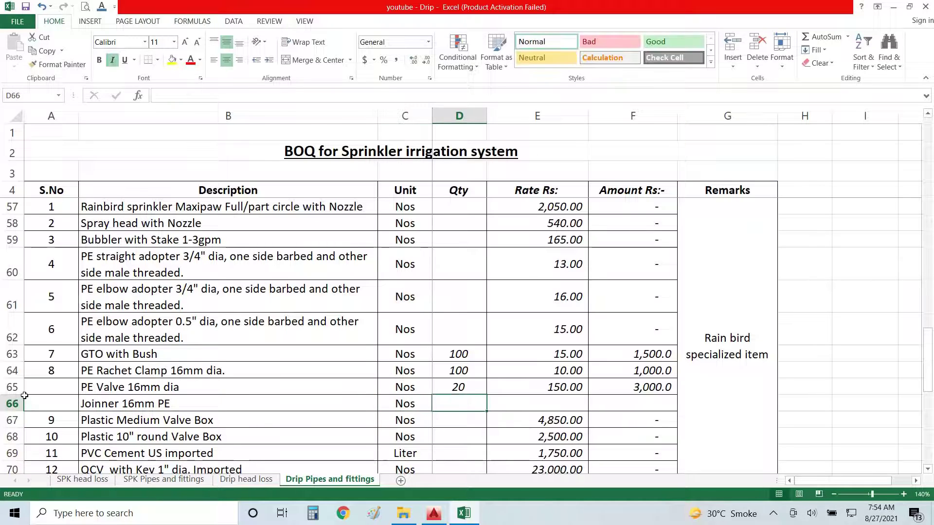
text(20)
key(Tab)
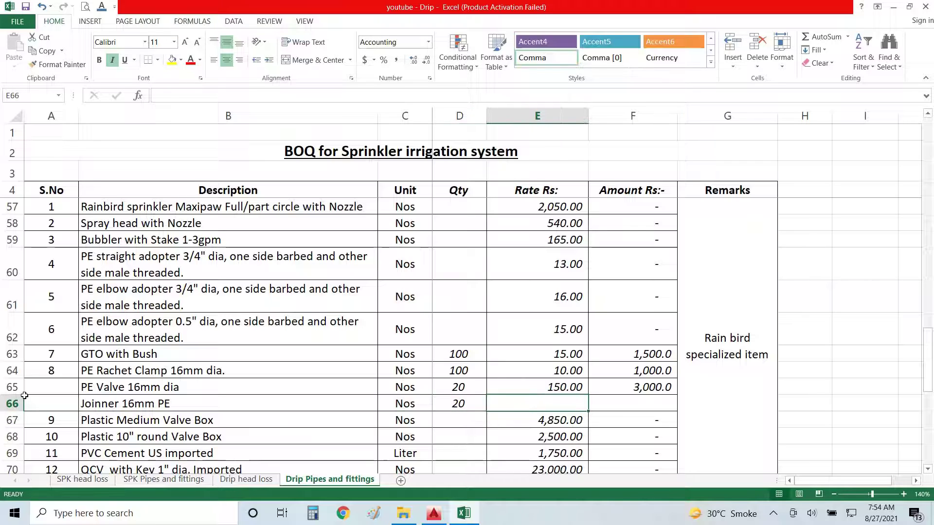
text(20)
key(Return)
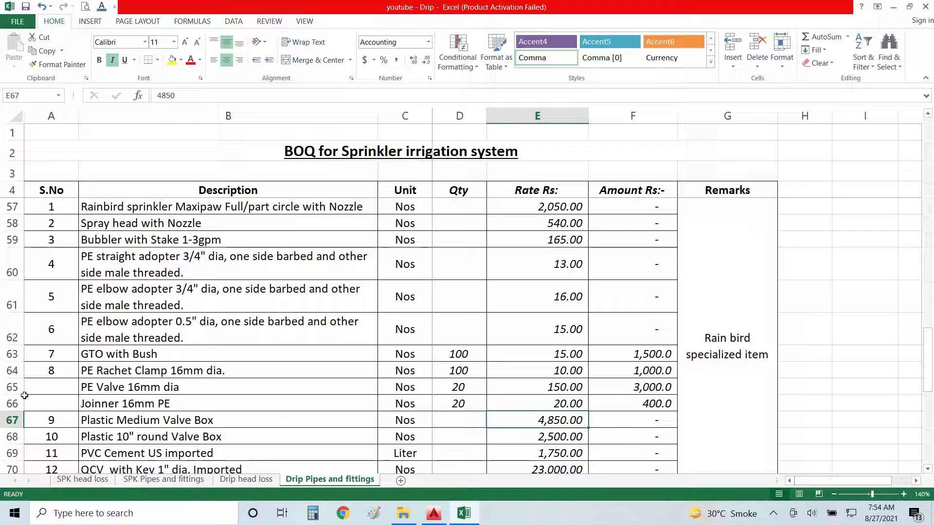
key(alt+Tab)
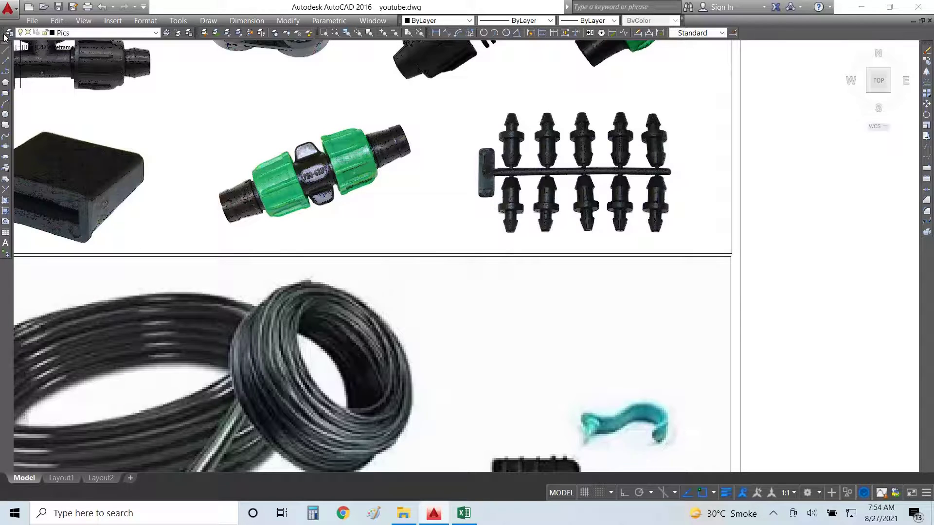
- Zoom over the fitting pictures and the plant grid with green laterals and magenta main pipe
scroll(217, 130, down, 2)
scroll(215, 91, up, 6)
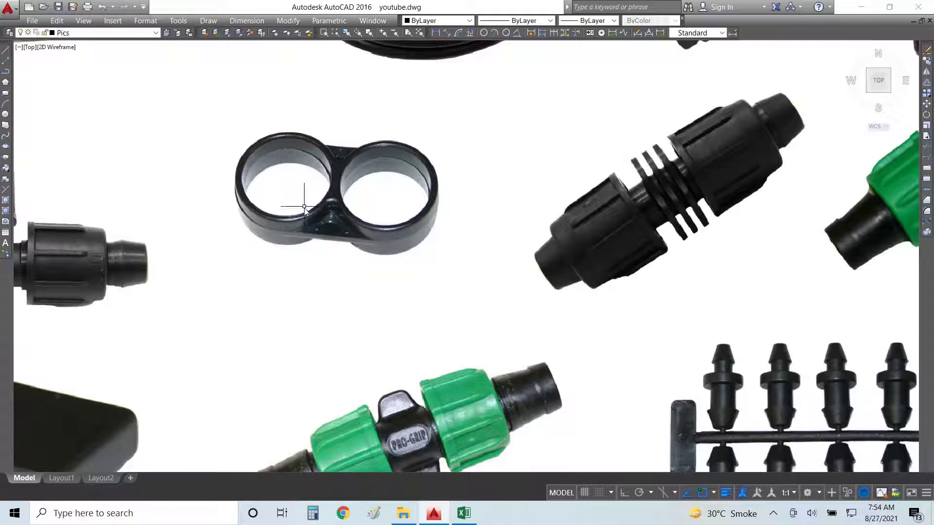
scroll(302, 157, down, 6)
scroll(510, 162, down, 2)
scroll(546, 95, up, 8)
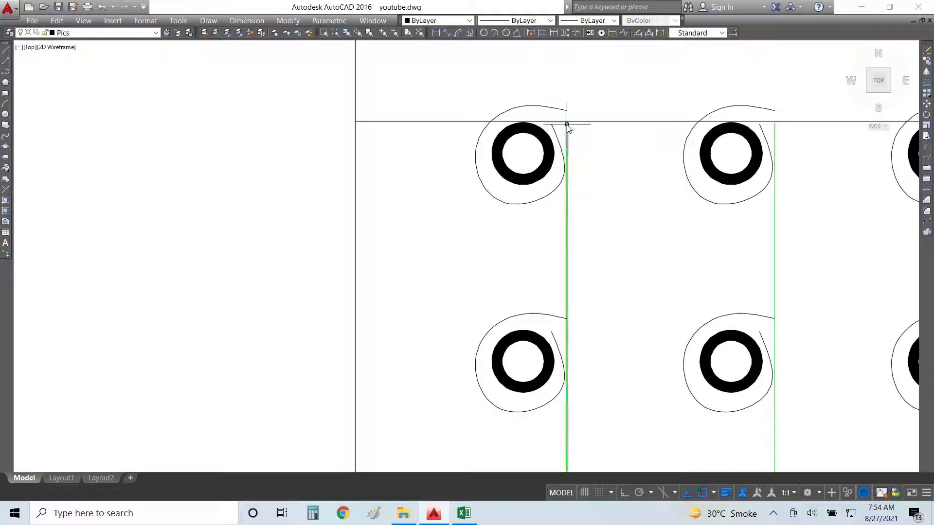
scroll(546, 122, down, 6)
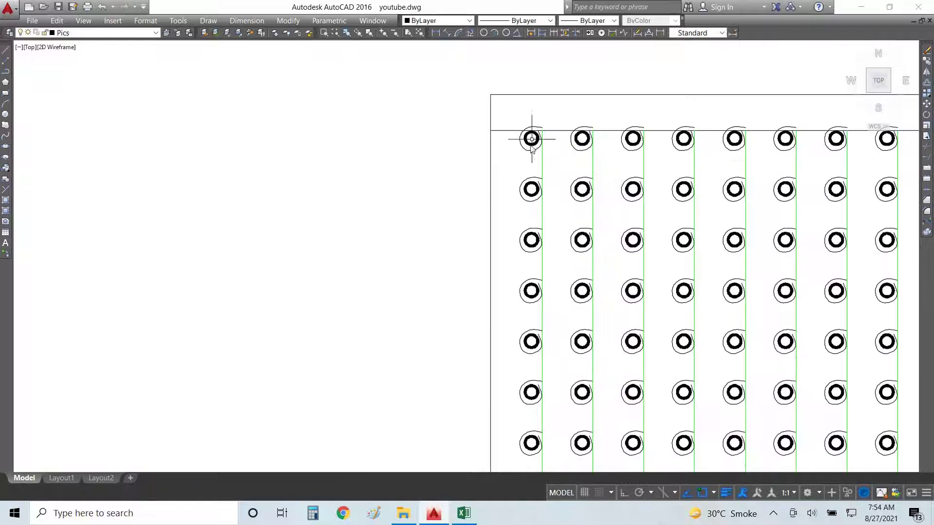
scroll(392, 98, down, 2)
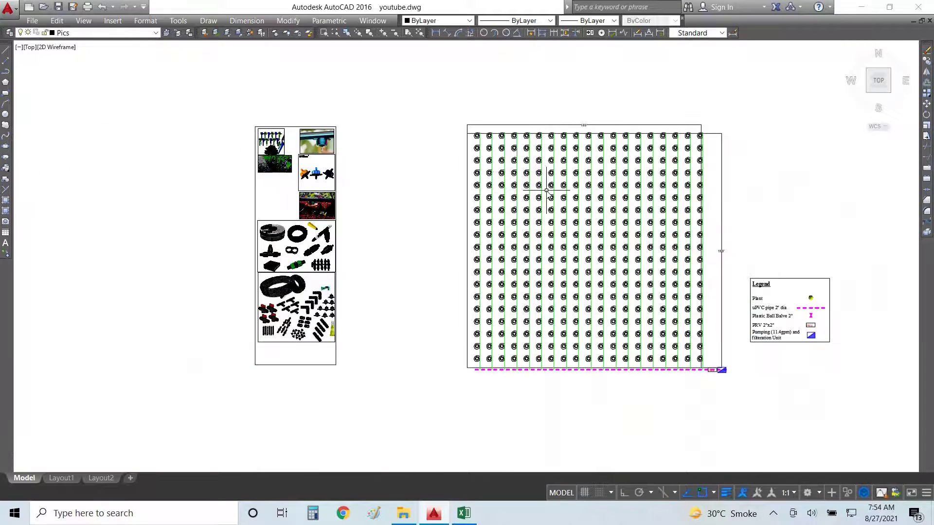
scroll(621, 173, up, 2)
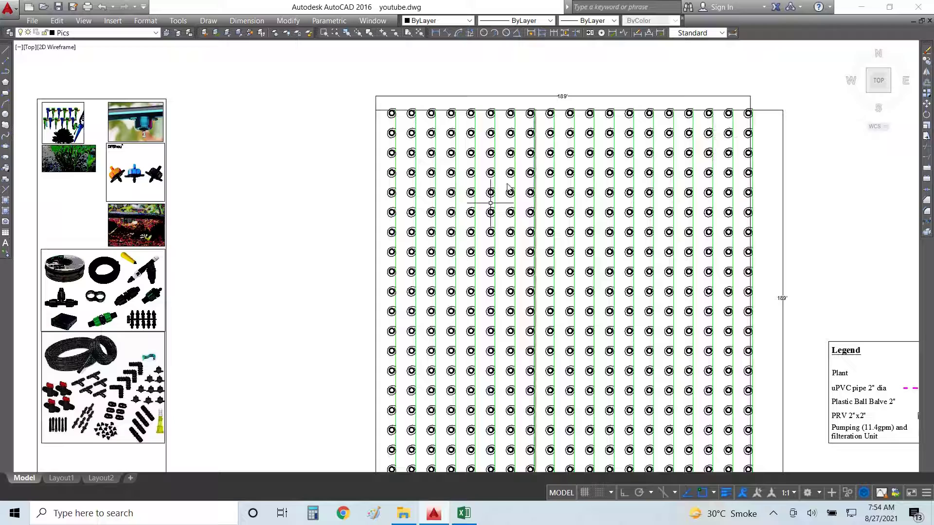
scroll(389, 127, down, 4)
scroll(397, 251, up, 4)
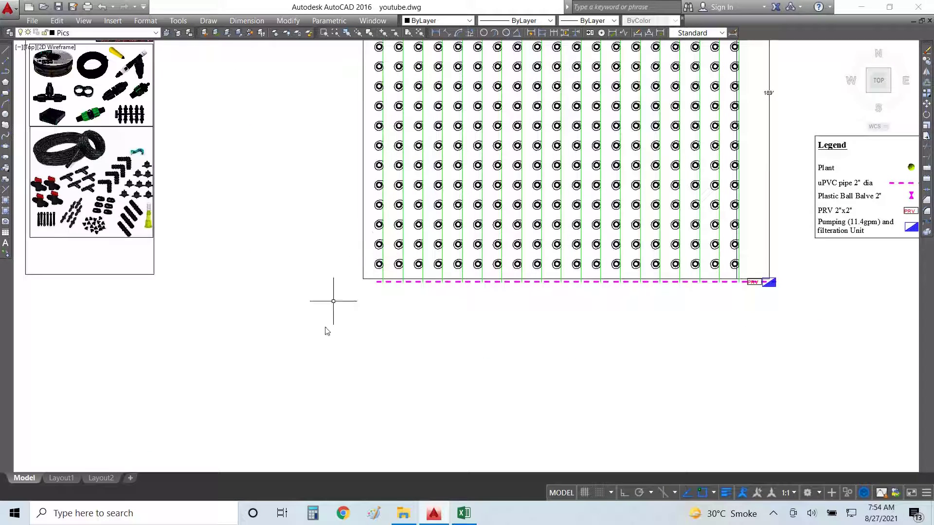
- Insert a row above Plastic Medium Valve Box with the description End Ring 16mm
key(alt+Tab)
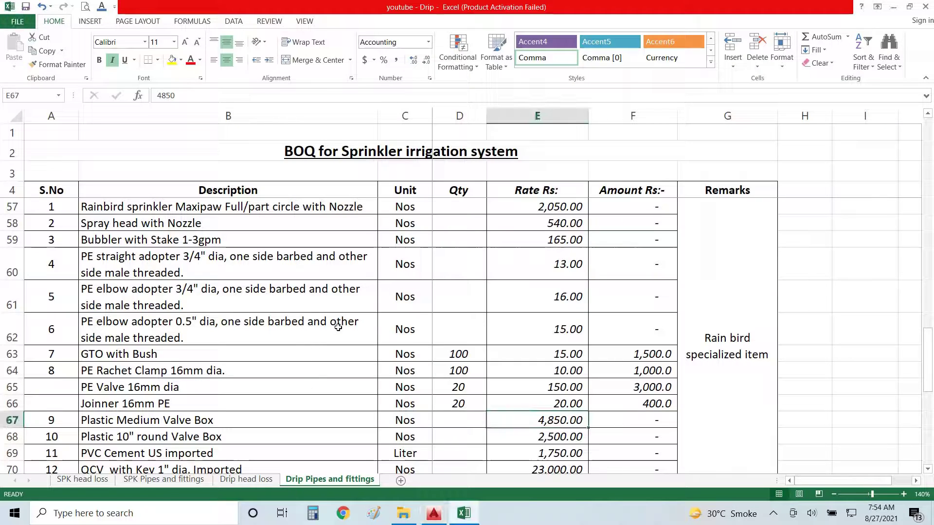
scroll(474, 285, down, 2)
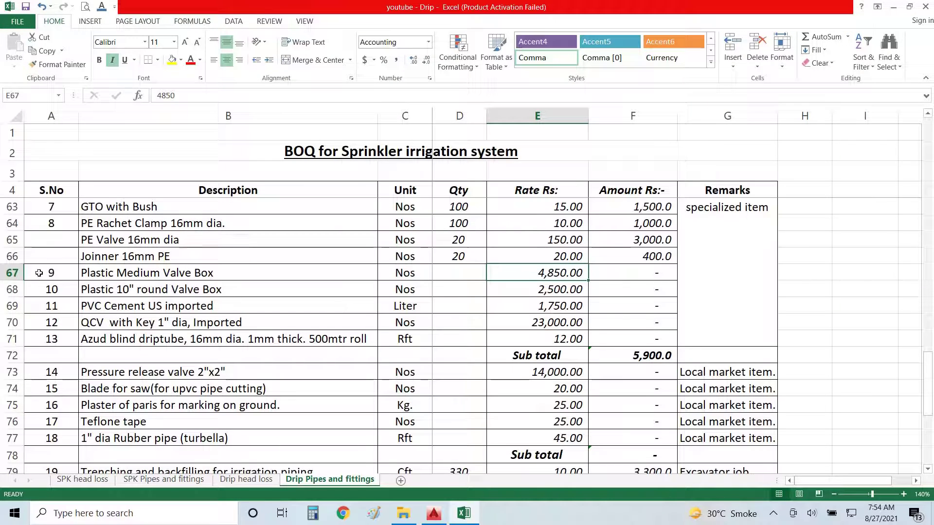
click(16, 273)
key(ctrl+shift+plus)
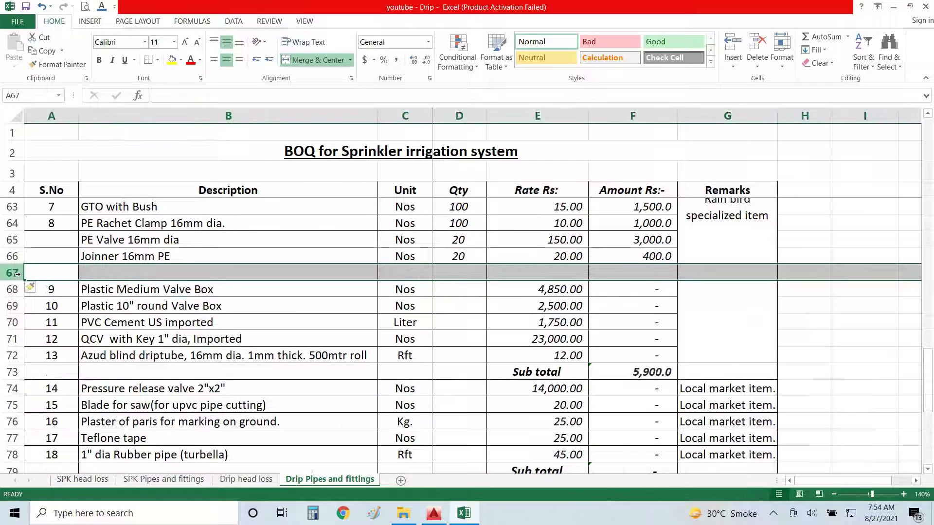
key(Right)
text(End)
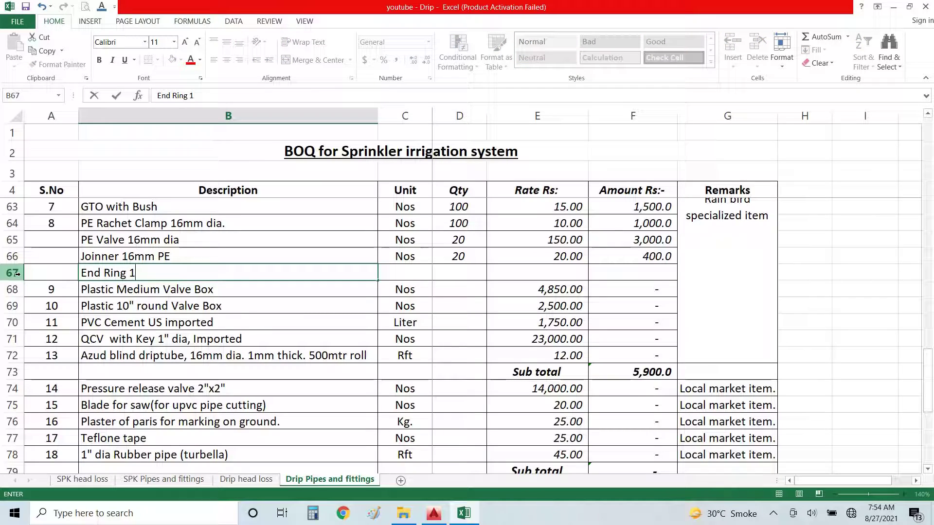
key(Right)
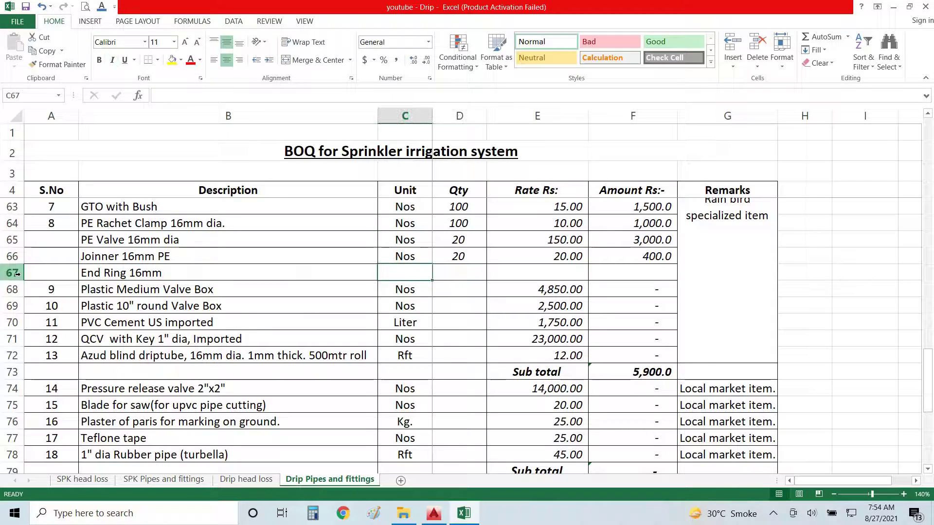
- Give End Ring 16mm unit Nos and quantity =+(19*18)+19, giving 361
text(Nos)
key(Right)
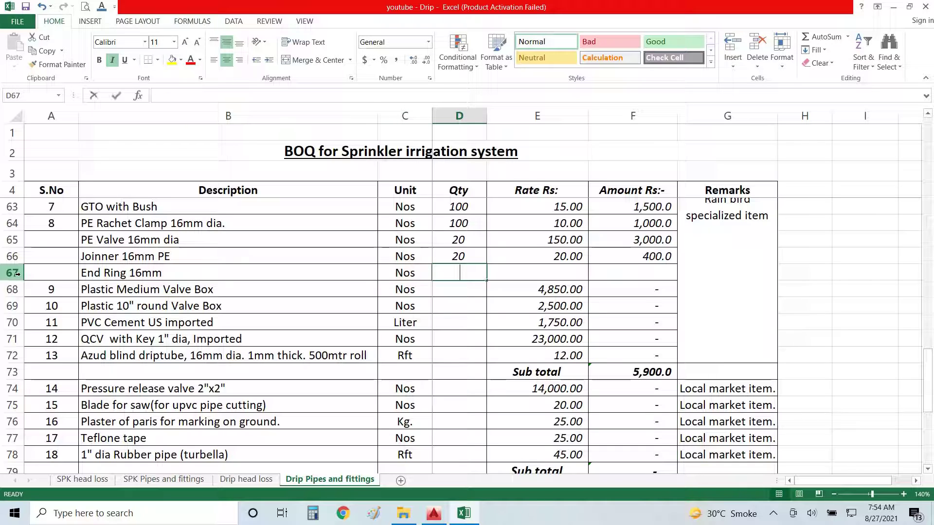
text(+(19*18))
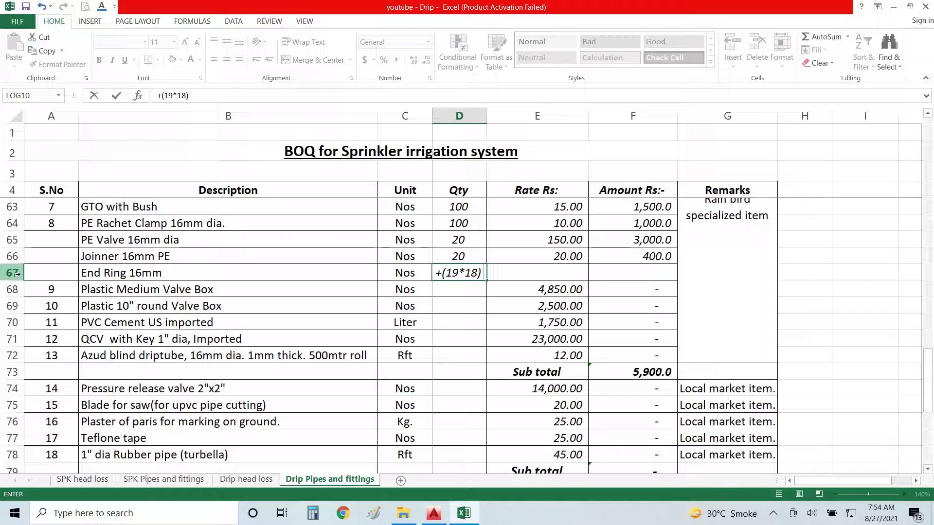
text(+19)
key(Return)
key(Up)
key(alt+Tab)
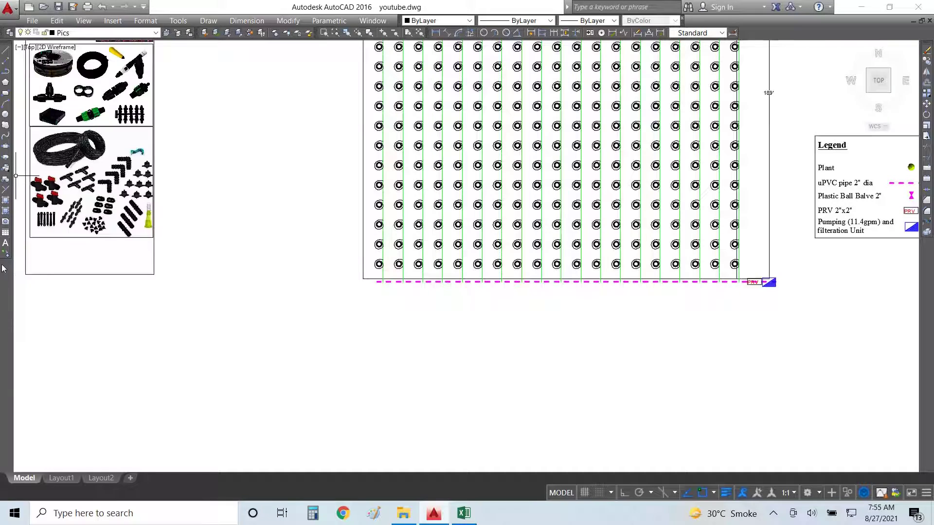
- Zoom in and out over the AutoCAD plant grid's green laterals to count emitters
scroll(340, 272, up, 10)
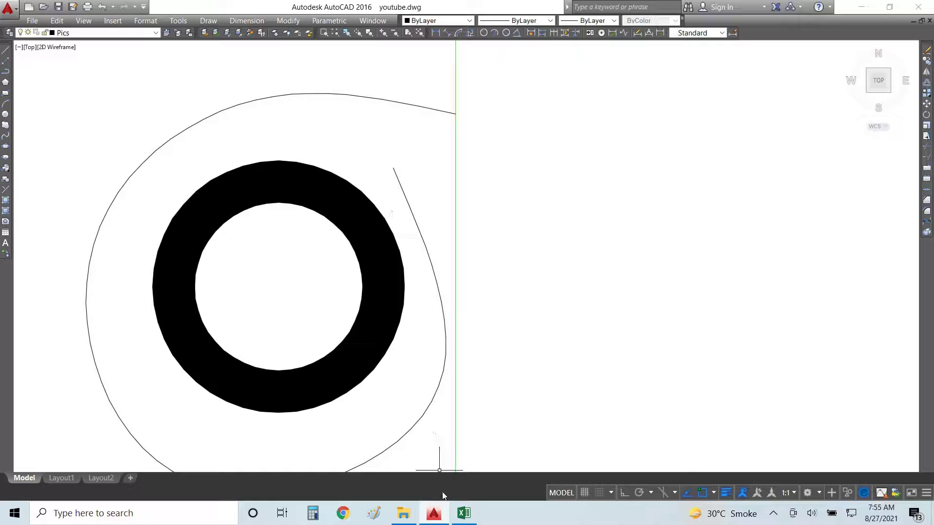
scroll(417, 183, down, 6)
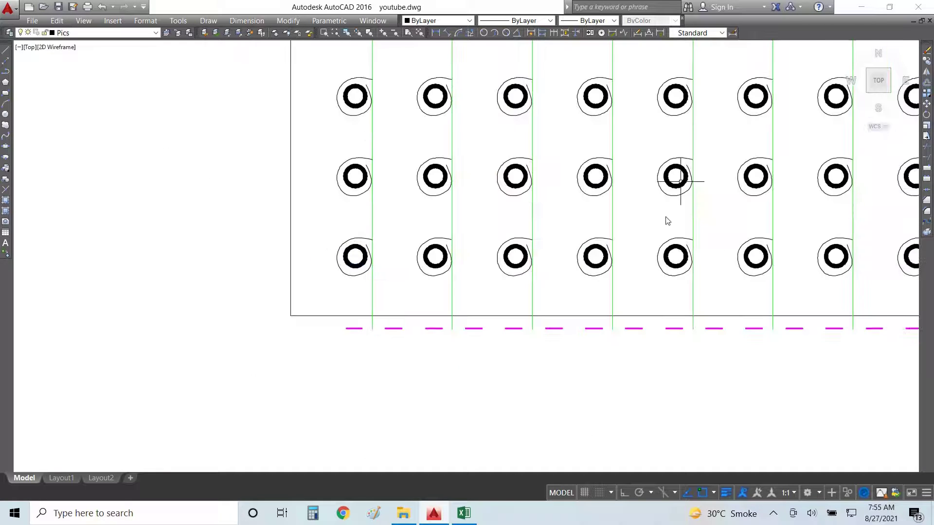
scroll(501, 199, down, 5)
scroll(515, 214, up, 3)
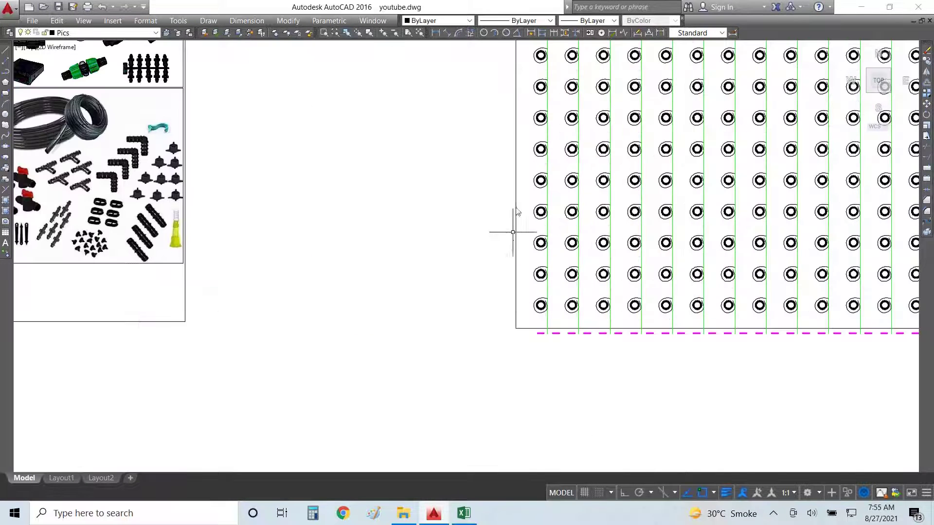
scroll(504, 242, down, 4)
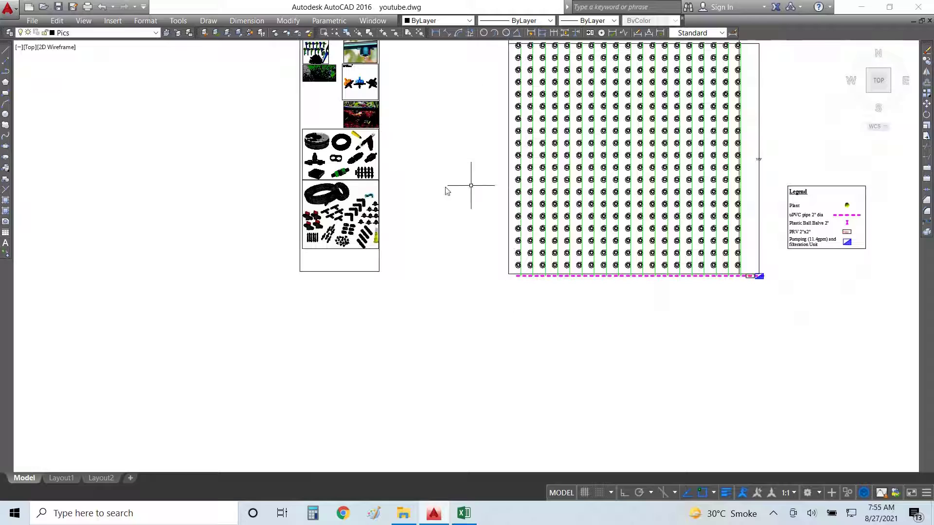
scroll(637, 238, down, 2)
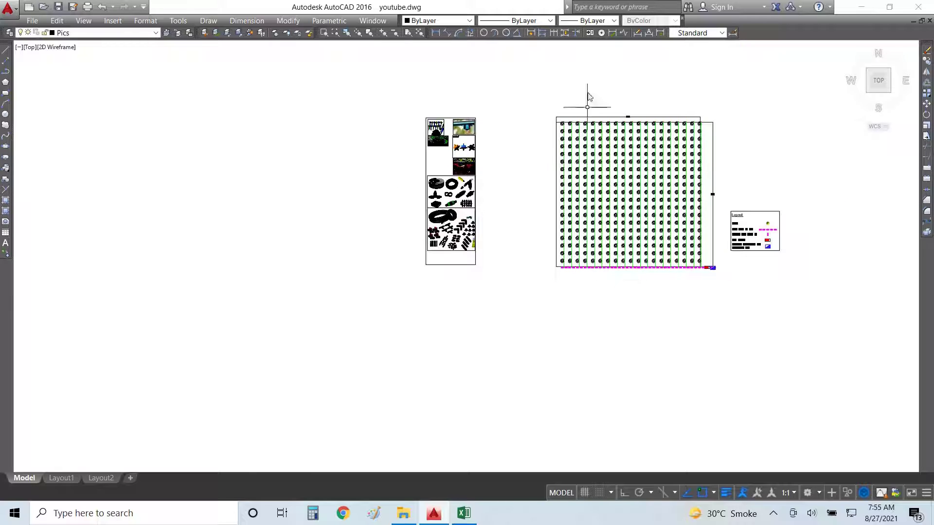
scroll(583, 119, up, 2)
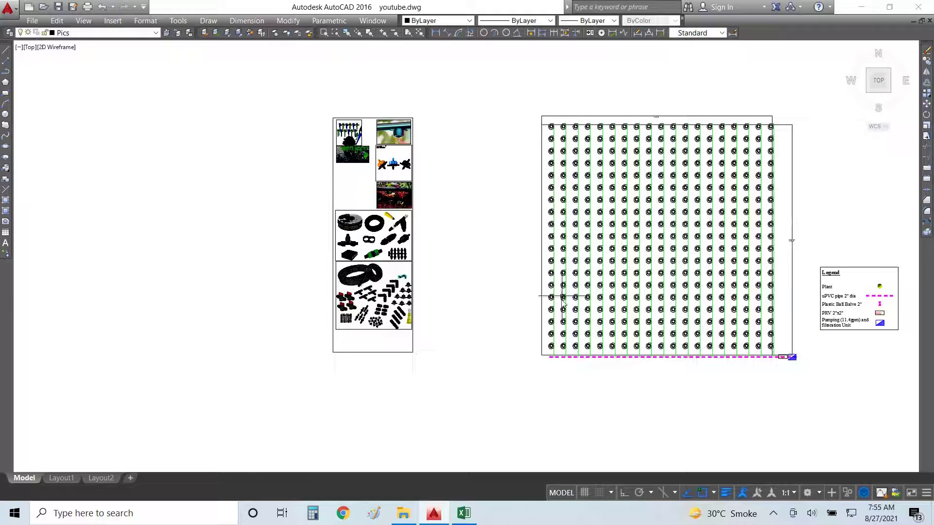
scroll(570, 139, up, 8)
scroll(570, 138, up, 2)
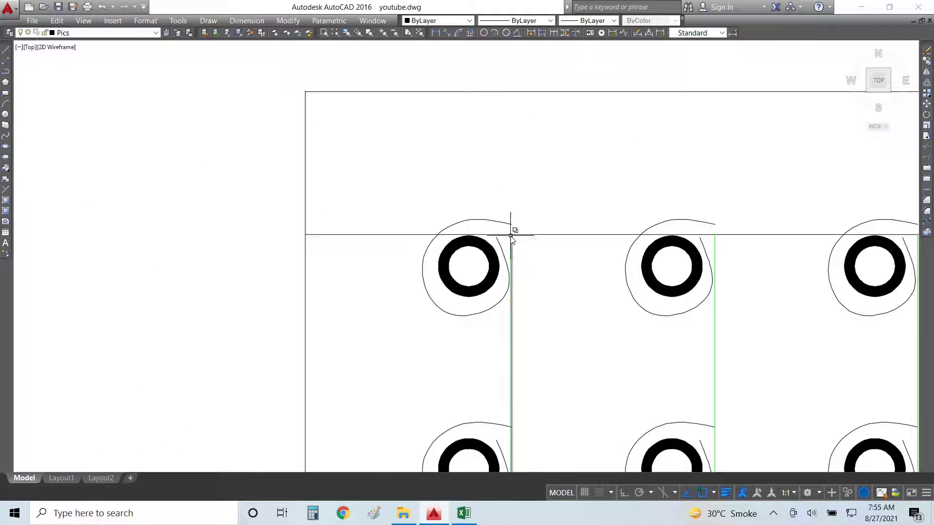
scroll(506, 239, down, 1)
scroll(511, 236, up, 9)
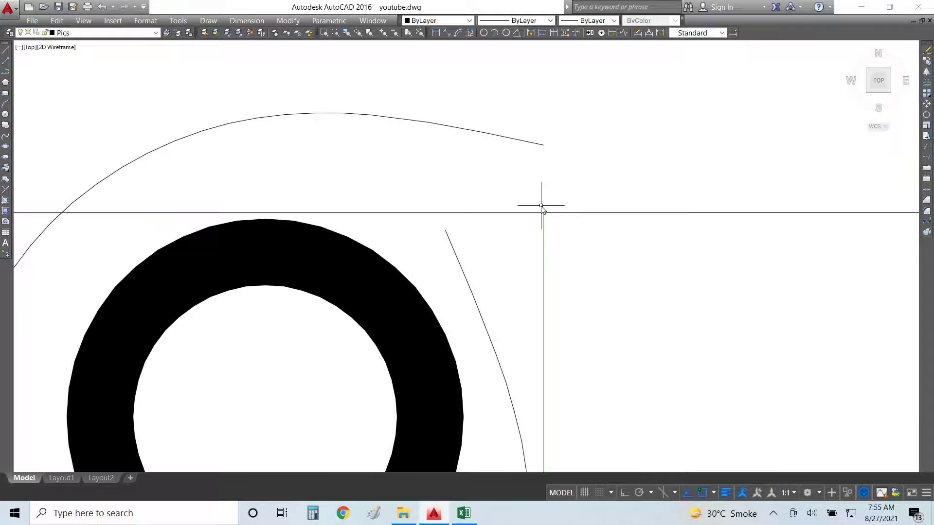
scroll(517, 208, down, 8)
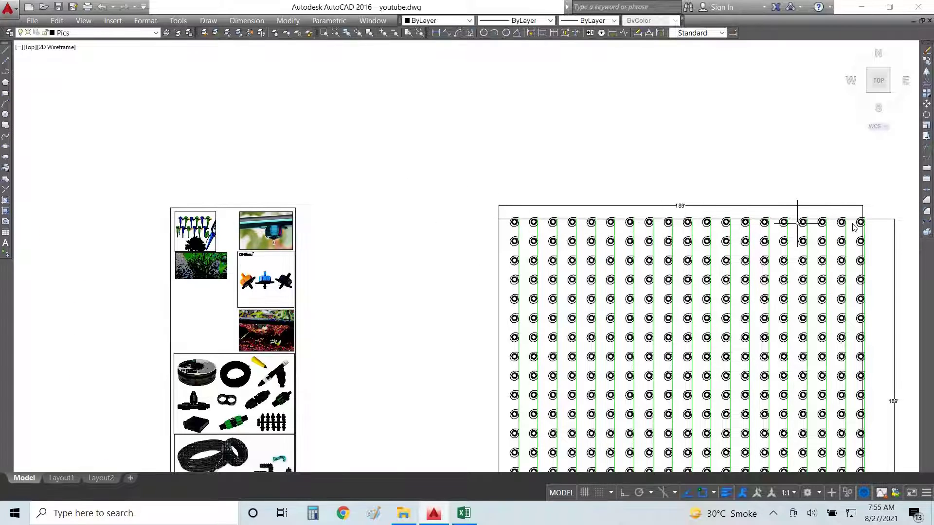
- Select the quantity cell below End Ring and recheck the plant grid in AutoCAD
key(alt+Tab)
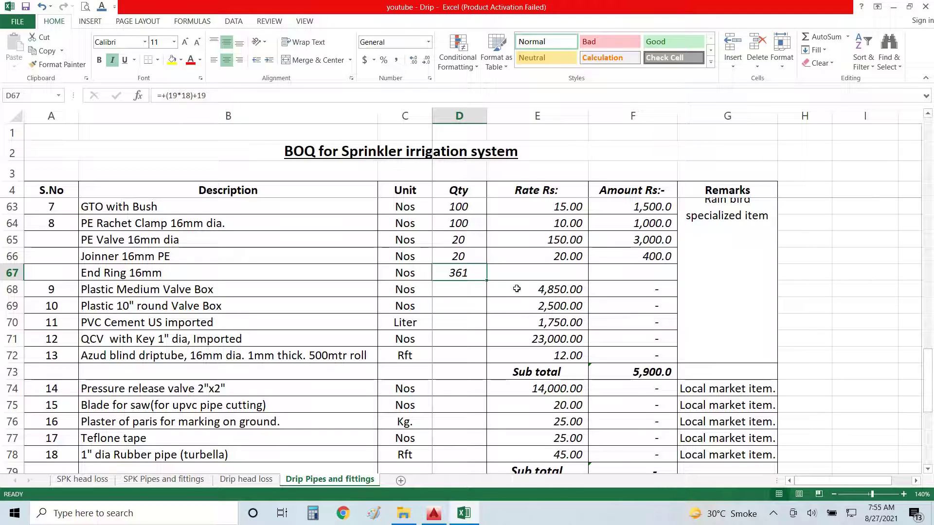
click(464, 294)
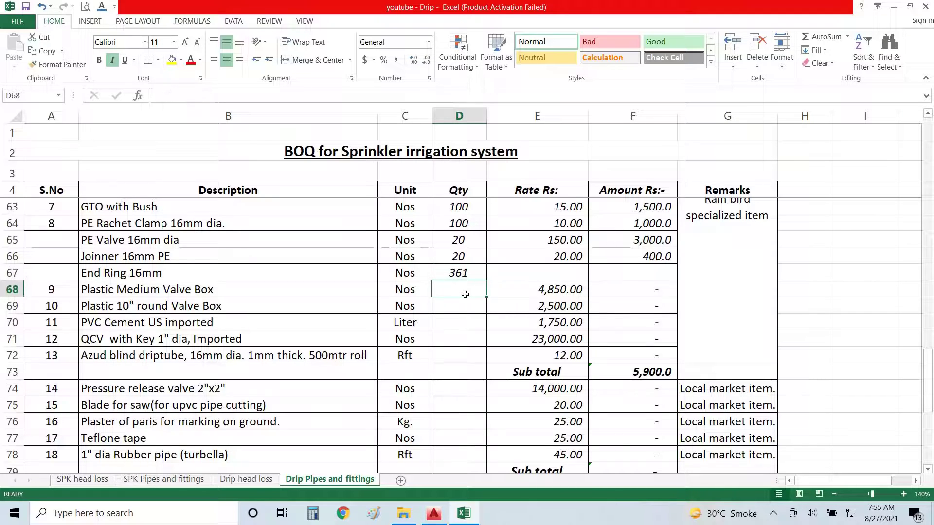
key(alt+Tab)
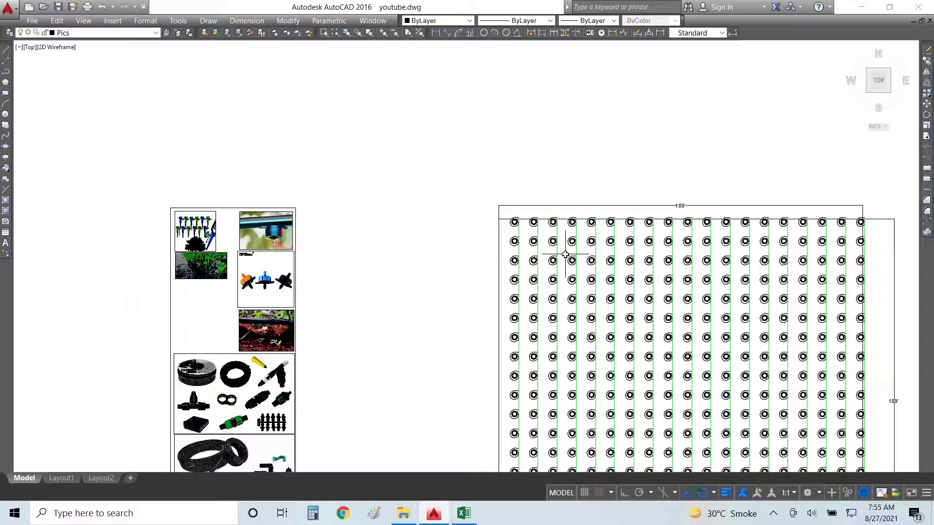
scroll(563, 250, down, 2)
scroll(689, 260, up, 2)
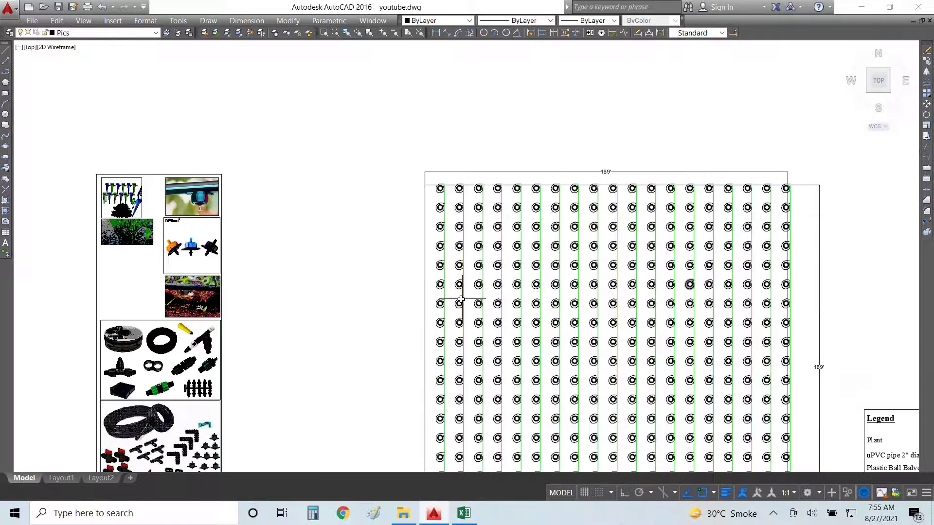
scroll(460, 281, down, 2)
key(alt+Tab)
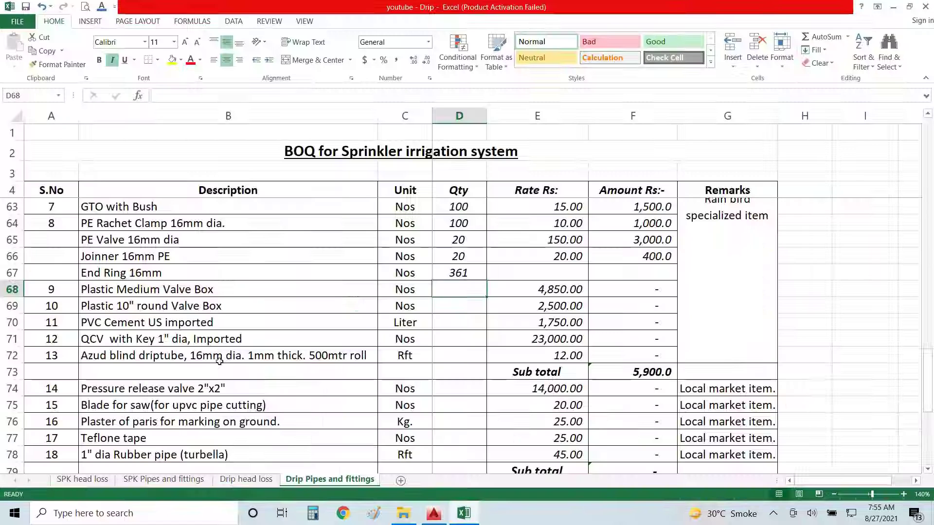
- Insert a row below End Ring 16mm with the description Dripper 2 LPH
click(184, 286)
click(149, 276)
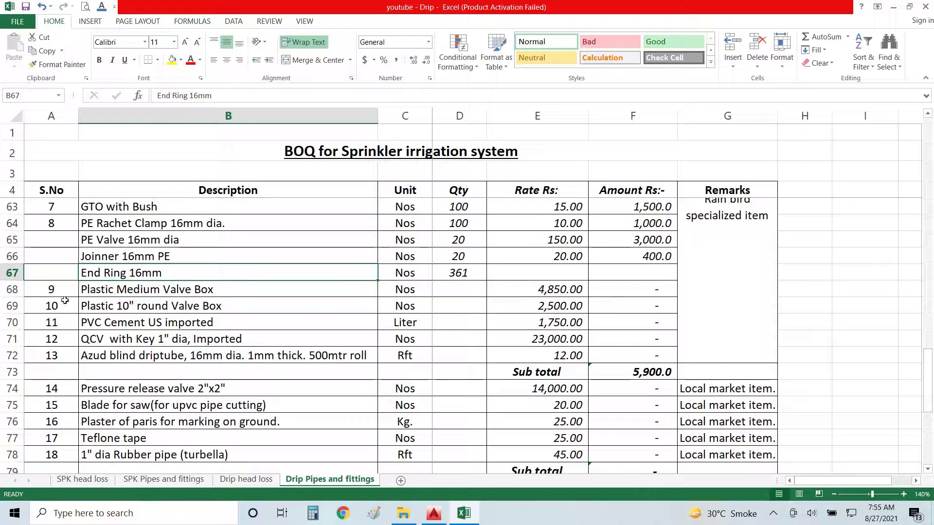
click(7, 289)
key(ctrl+plus)
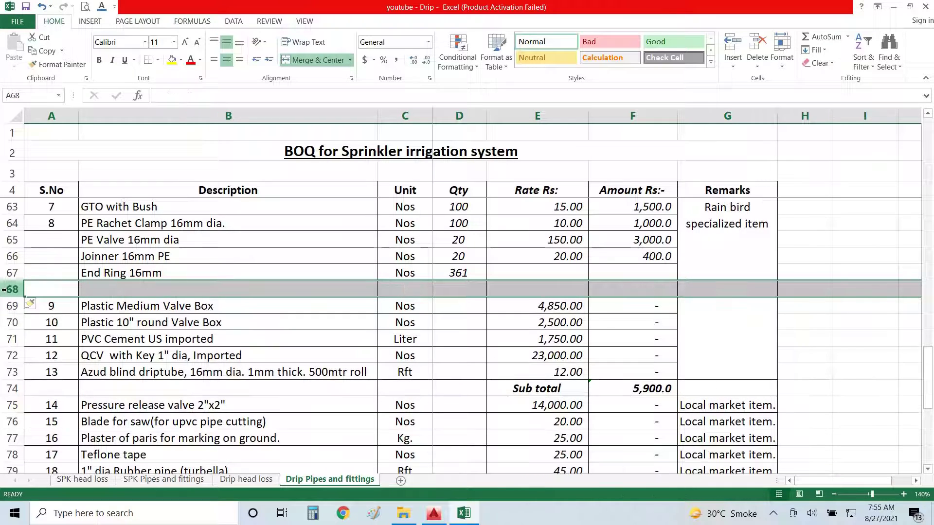
key(Right)
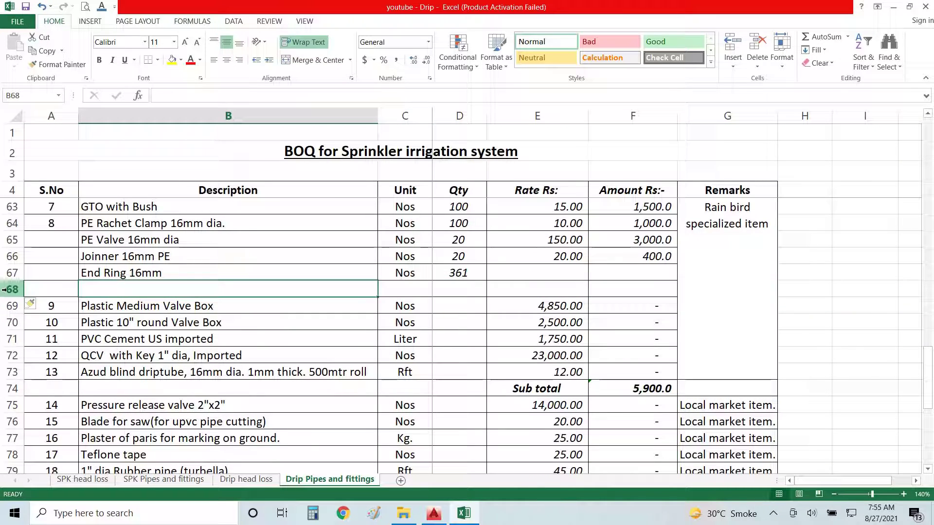
text(Dripper)
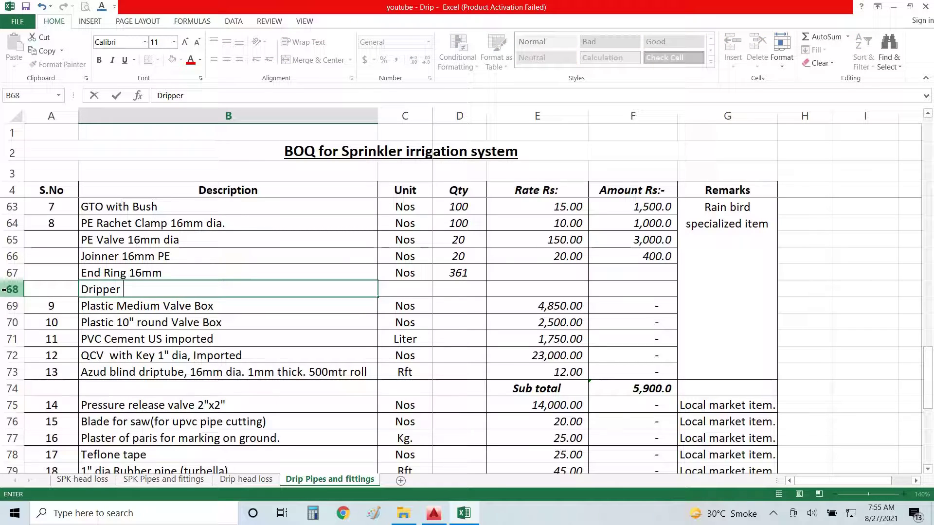
text( 2)
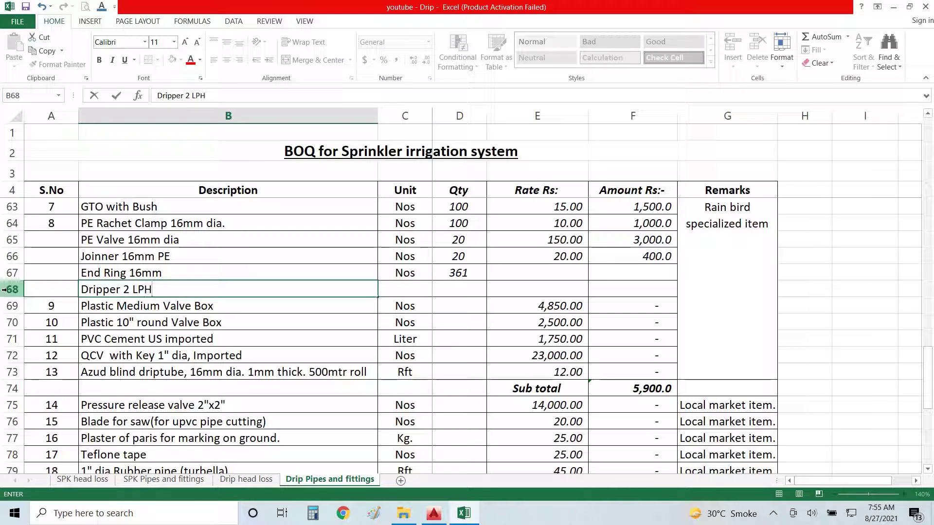
text( LPH)
key(Return)
- Give the dripper unit Nos and begin its quantity as +19*18*4
key(Up)
key(Right)
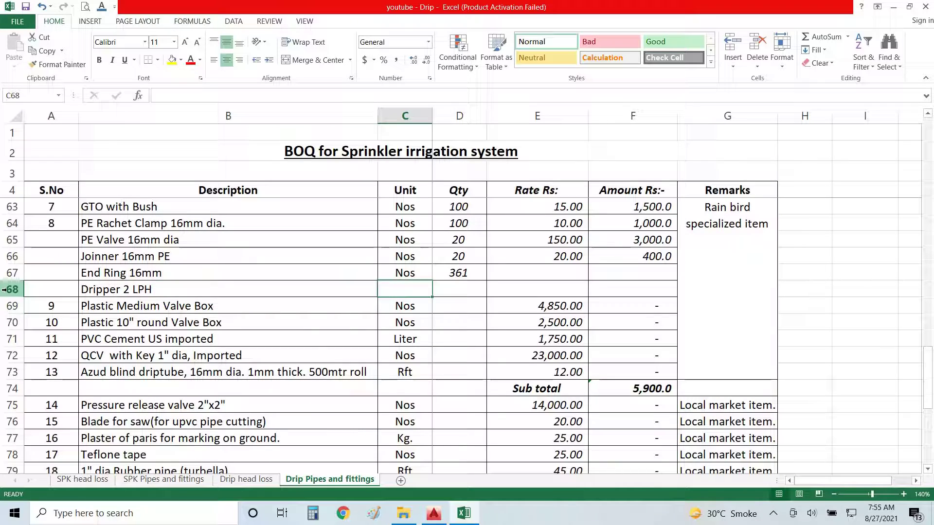
text(Nos)
key(Right)
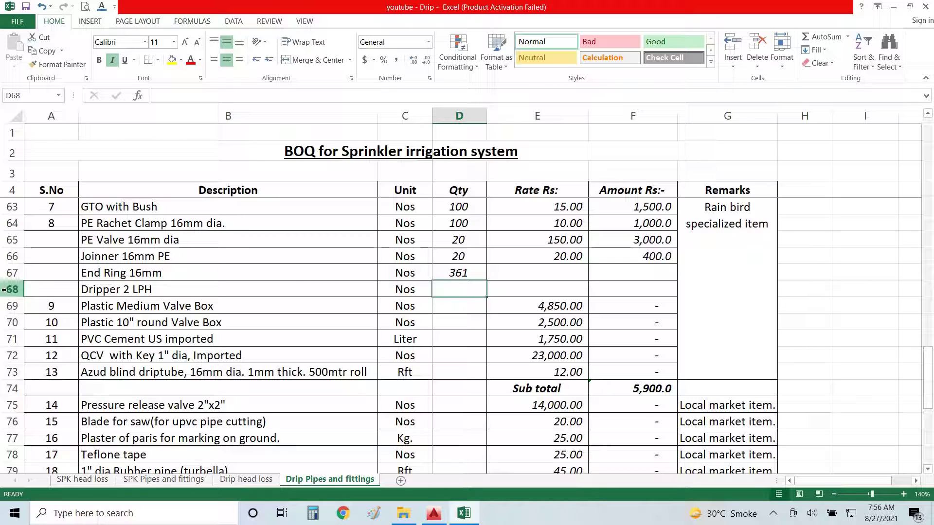
text(+19)
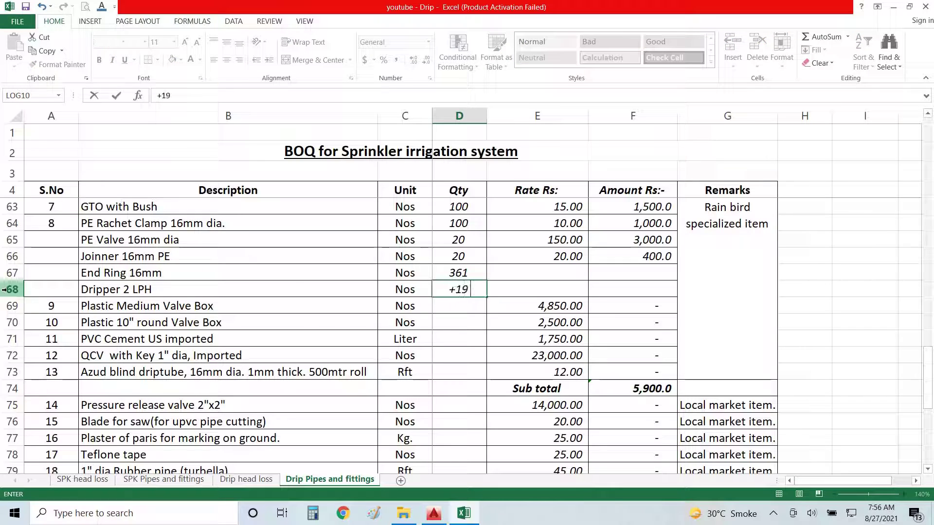
text(*18*4)
- Enter rates of 20 for End Ring 16mm and 10 for Dripper 2 LPH
key(Return)
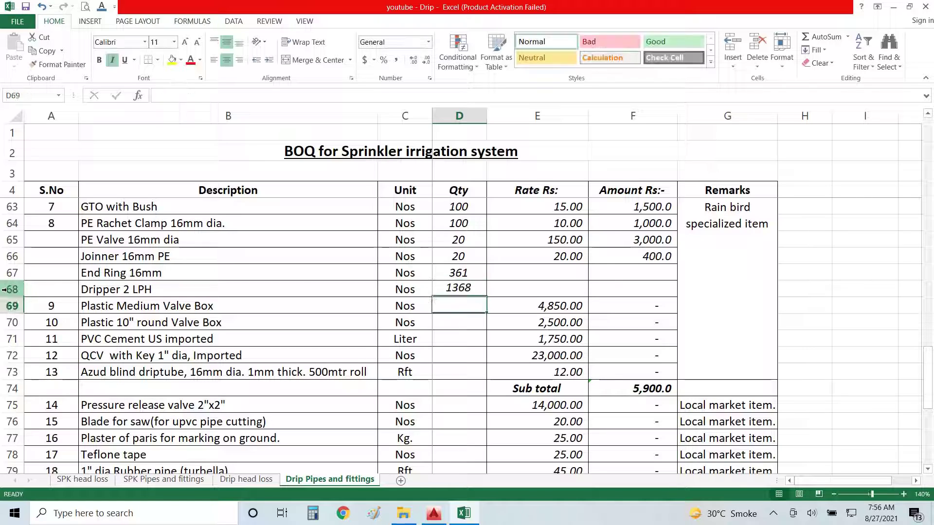
key(Up)
key(Right)
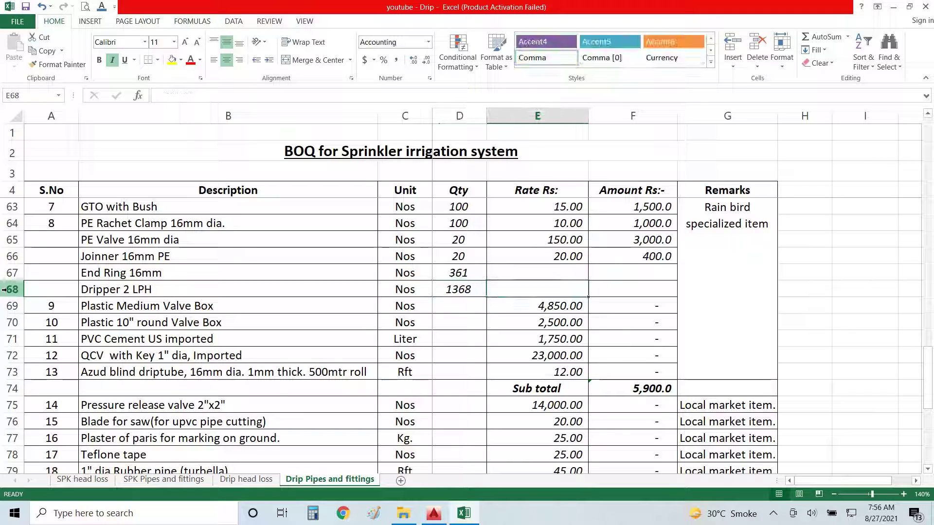
key(Up)
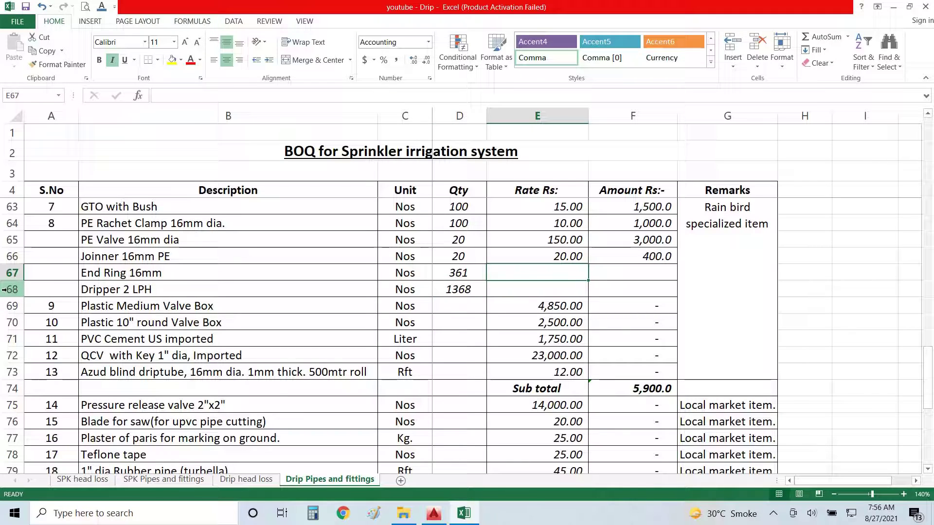
text(20)
key(Return)
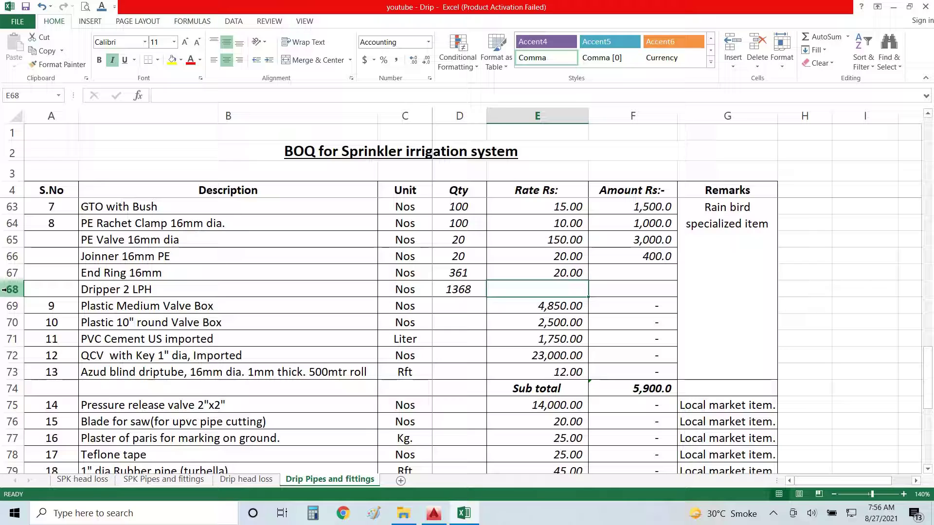
text(10)
key(Return)
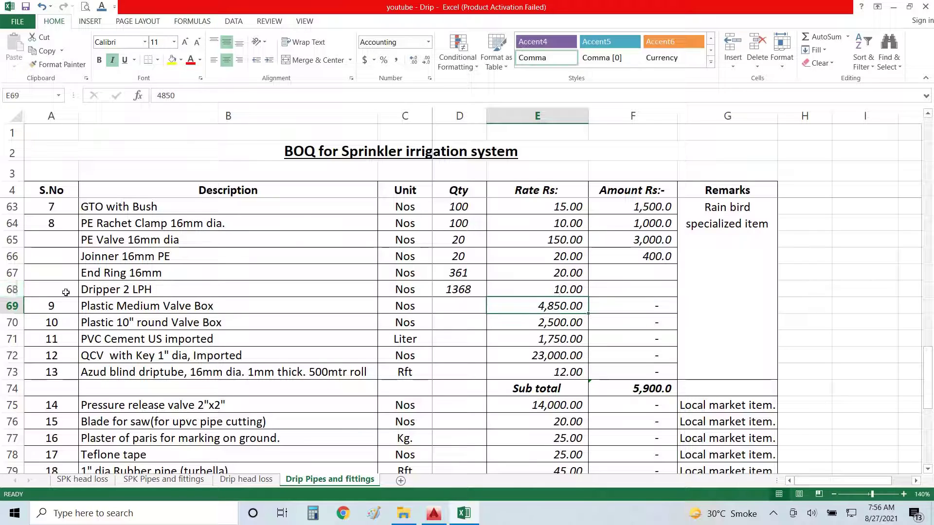
- Copy the amount formula down to the Dripper row, giving 7,220.0 and 13,680.0
click(658, 253)
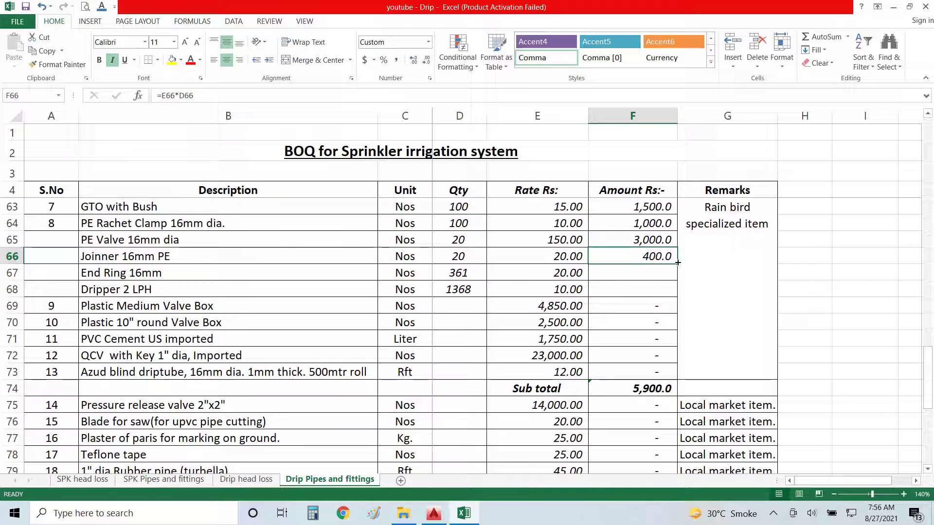
drag(677, 263, 677, 296)
click(654, 322)
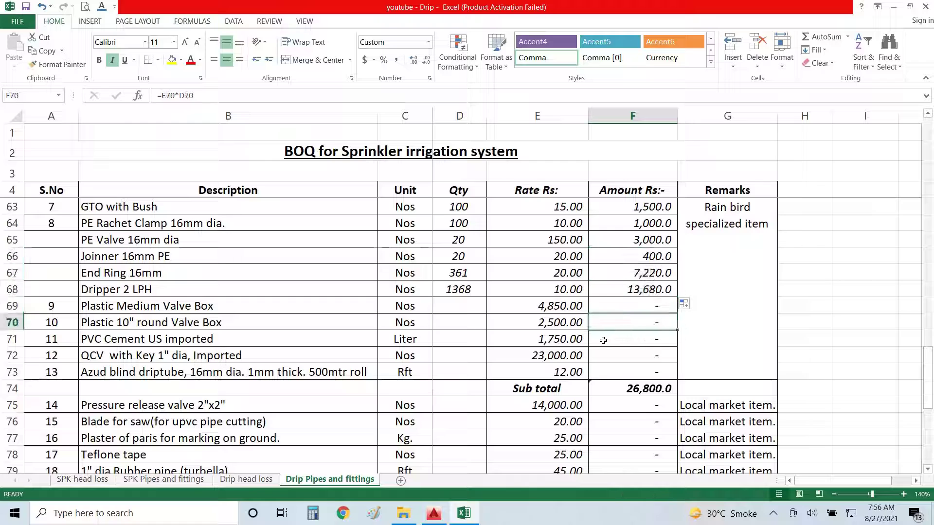
- Zoom around the drip fitting pictures in the AutoCAD drawing, then return to the Excel BOQ
key(alt+Tab)
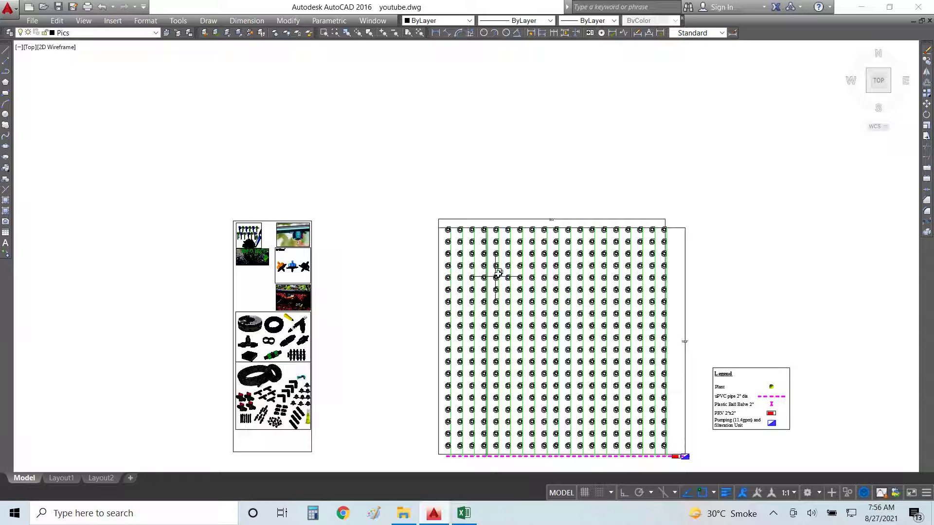
scroll(245, 232, up, 12)
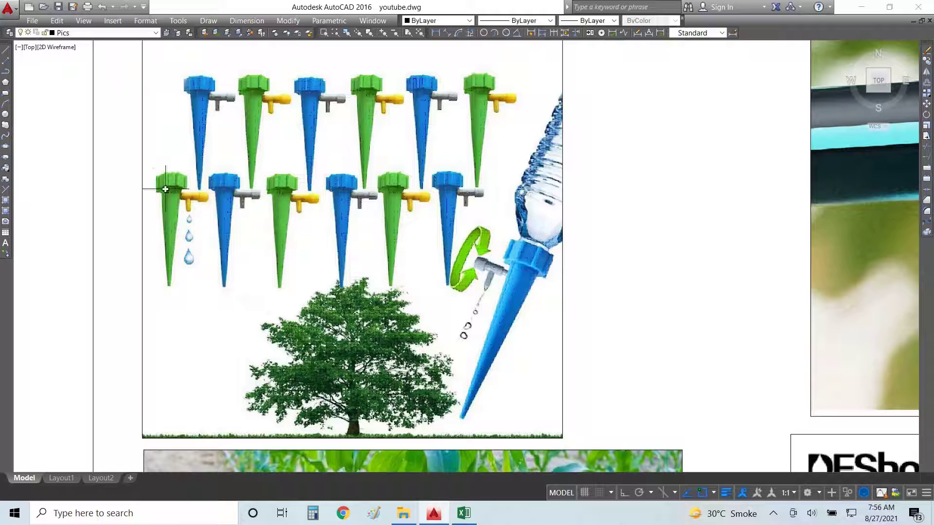
scroll(172, 214, up, 2)
scroll(703, 323, up, 2)
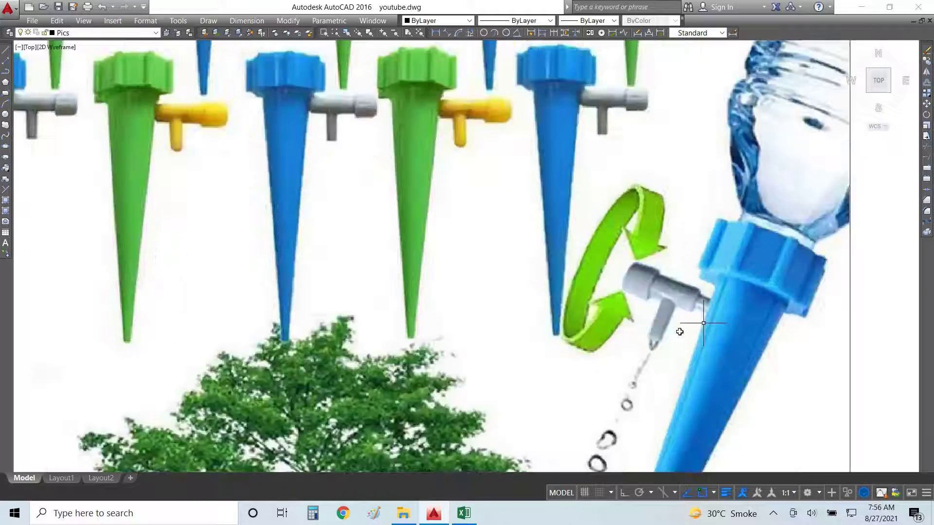
scroll(637, 283, down, 4)
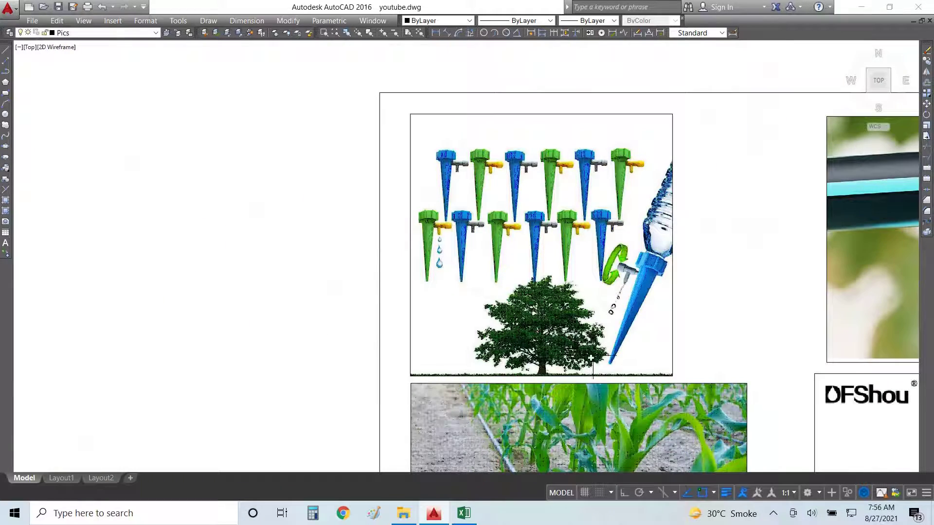
scroll(587, 311, down, 4)
scroll(581, 412, up, 5)
scroll(581, 411, up, 2)
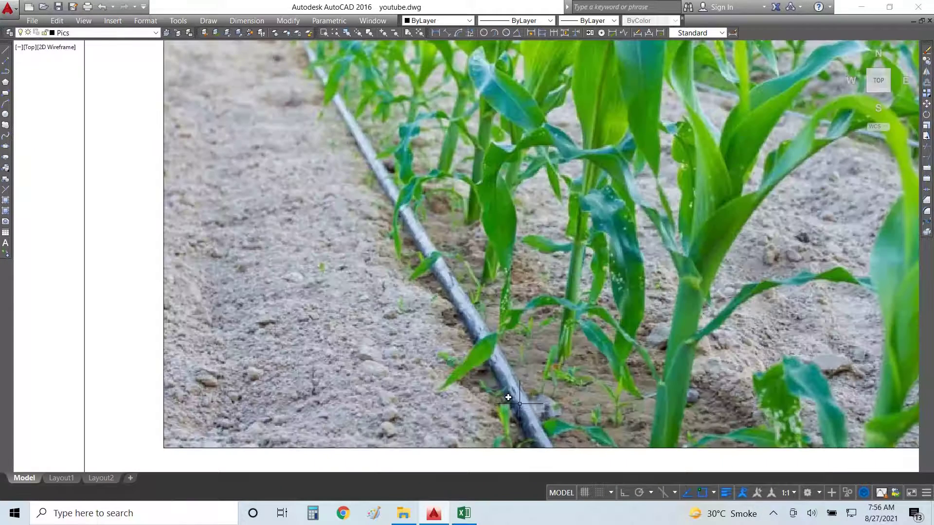
scroll(498, 369, up, 2)
scroll(497, 369, down, 2)
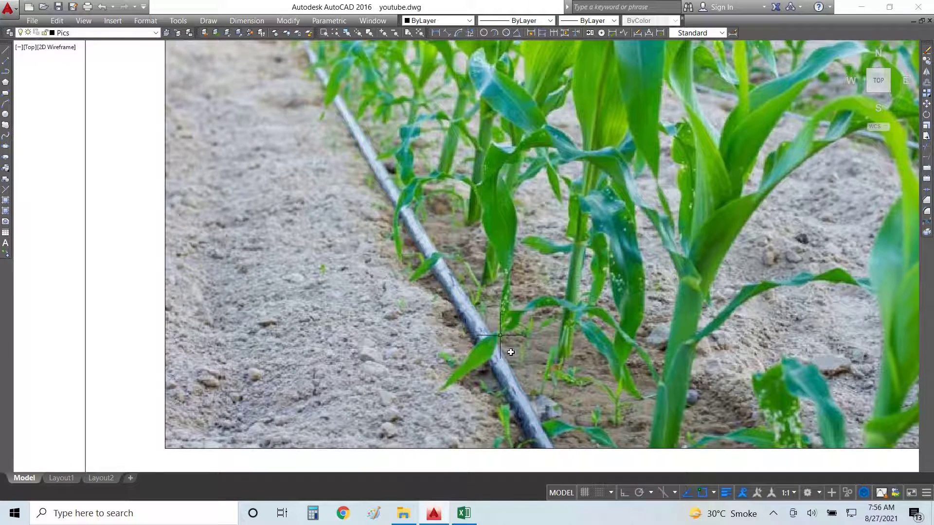
scroll(570, 319, down, 5)
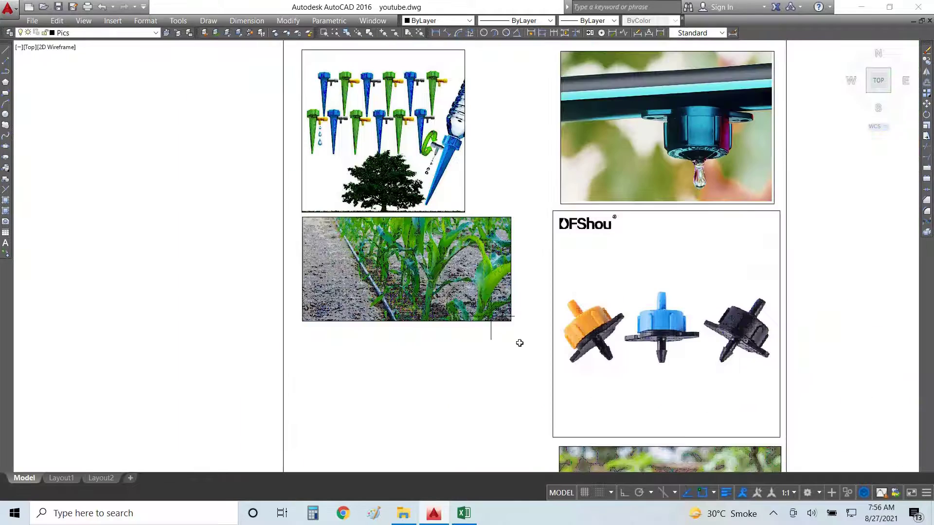
scroll(690, 365, up, 2)
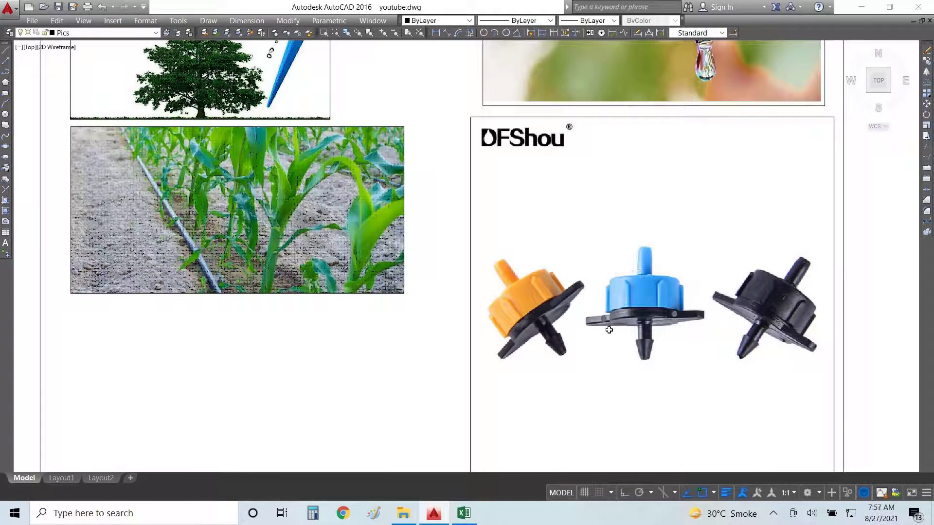
scroll(649, 311, down, 4)
scroll(659, 254, up, 8)
scroll(588, 232, down, 5)
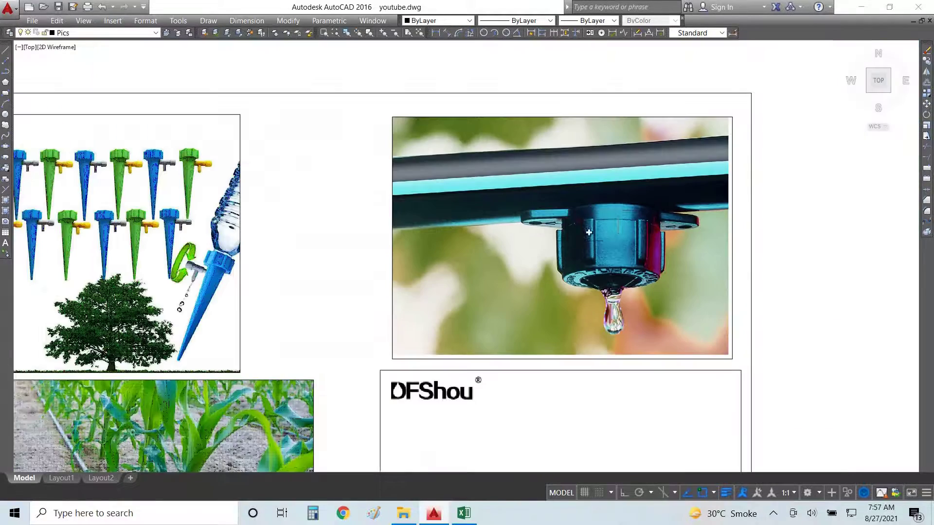
scroll(587, 223, down, 6)
scroll(599, 385, up, 8)
scroll(467, 266, down, 2)
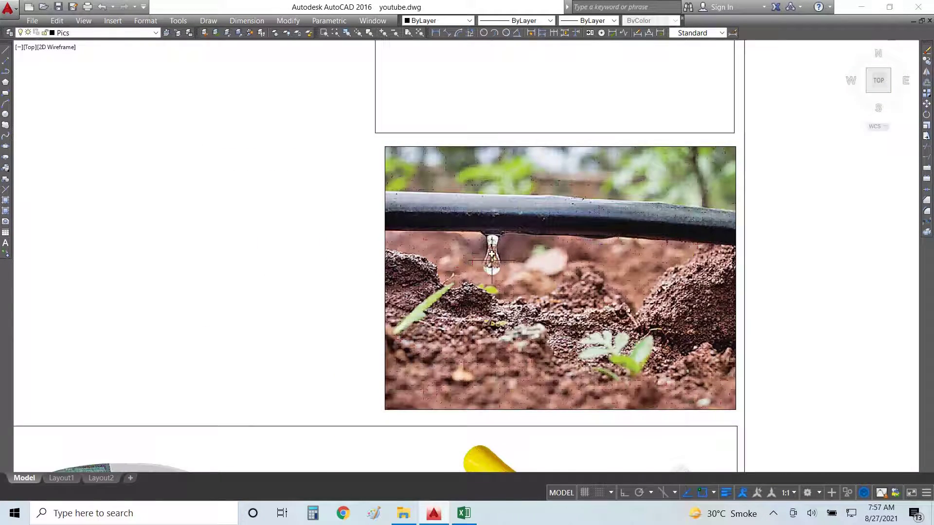
scroll(503, 248, down, 5)
scroll(501, 321, down, 2)
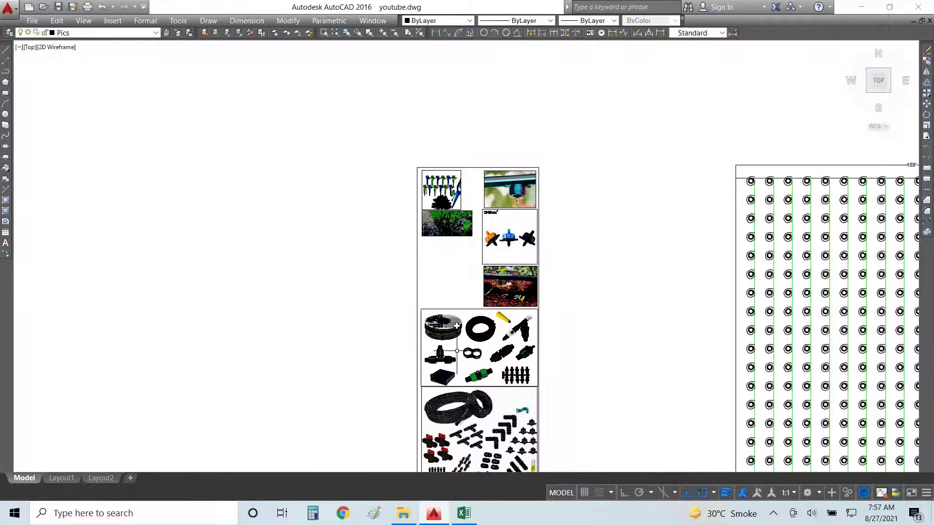
key(alt+Tab)
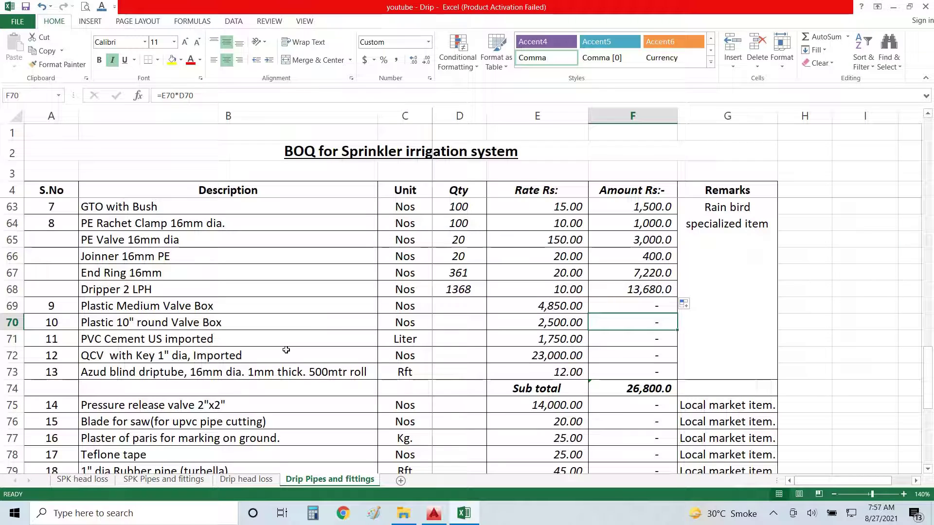
- Enter =+(19*190)+100 (3710 Rft) as the Azud driptube quantity and check the amount formulas
click(255, 378)
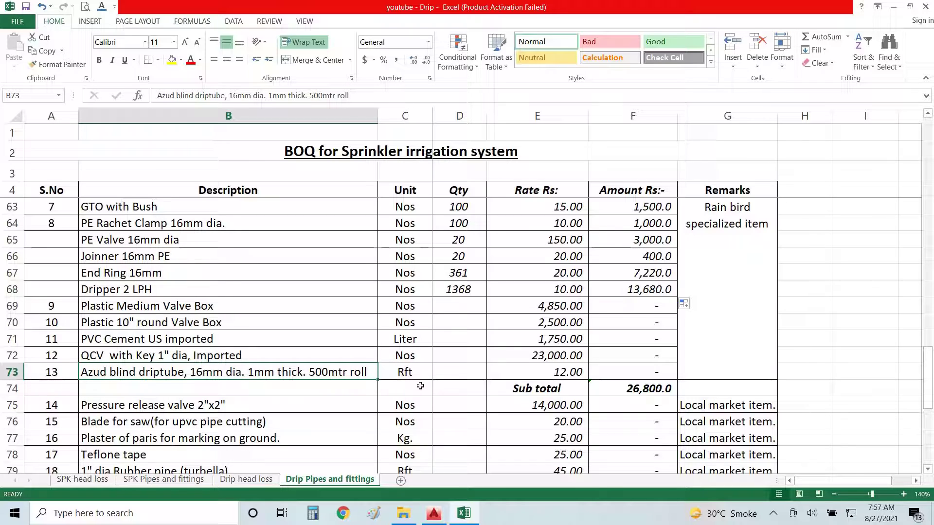
click(451, 374)
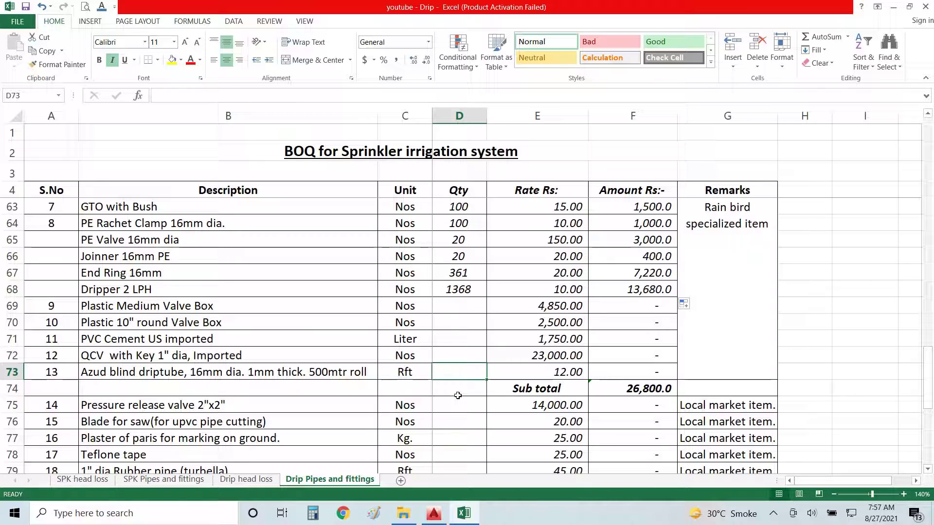
text(+)
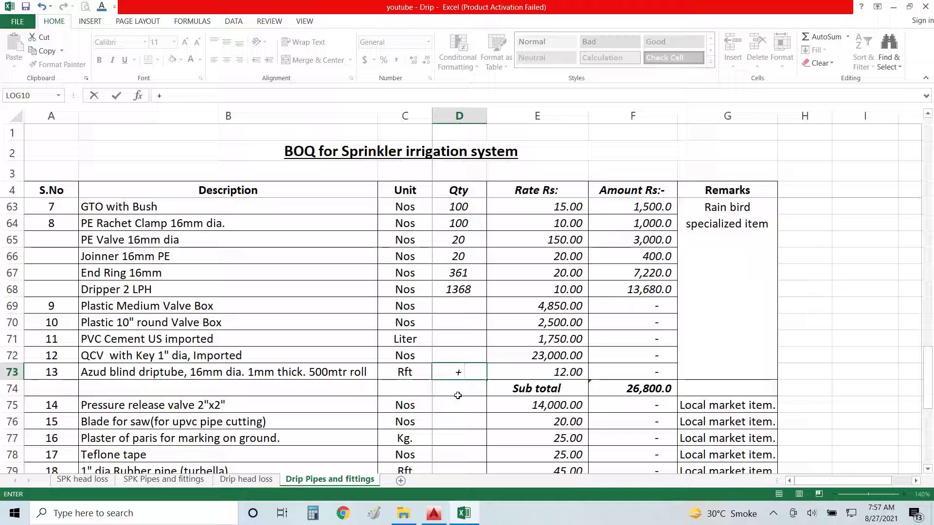
text((19*190))
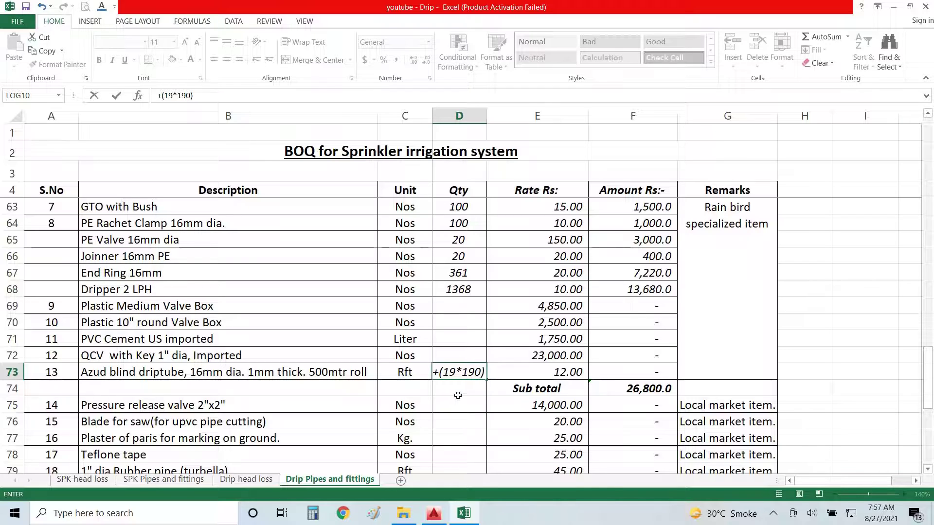
text(+100)
key(Return)
key(Up)
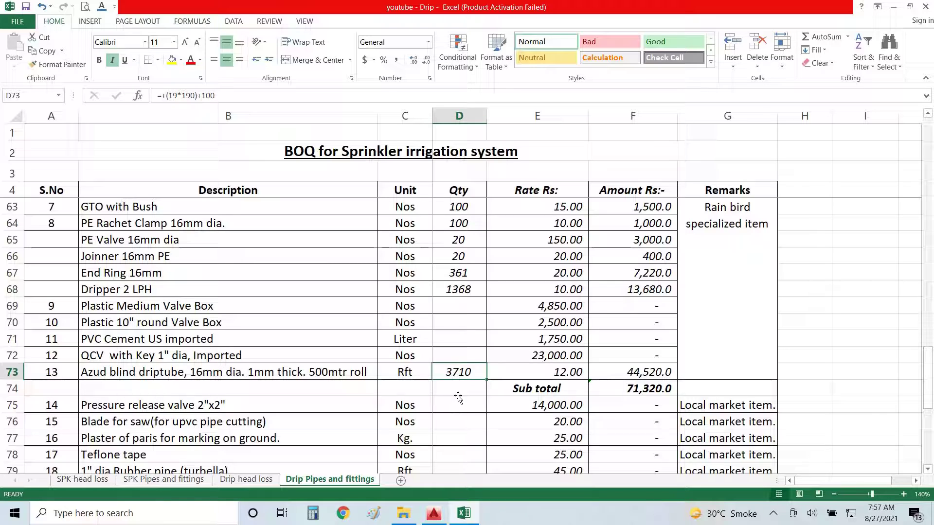
key(Right)
key(Right)
scroll(458, 395, up, 2)
key(Down)
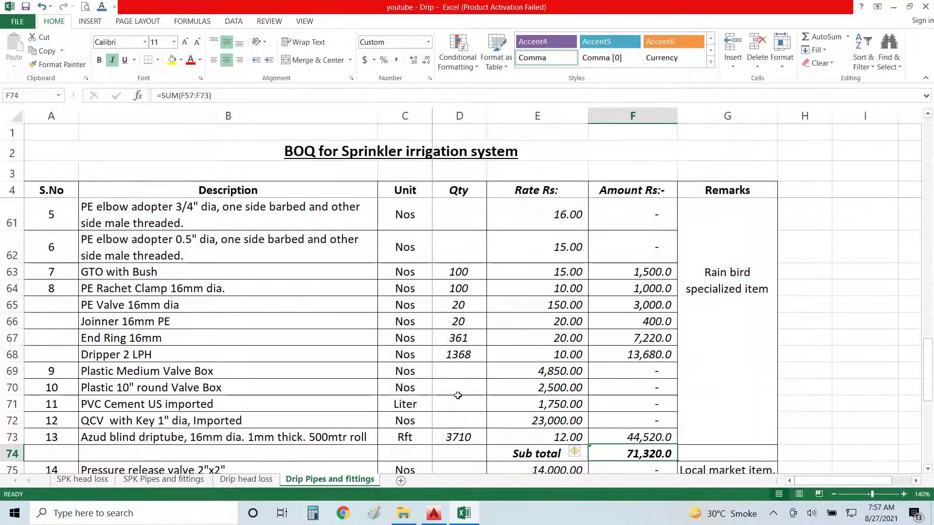
key(Down)
key(Down)
scroll(458, 395, down, 1)
- Change the Azud blind driptube description from 1mm to 0.9mm thickness
key(Up)
key(Up)
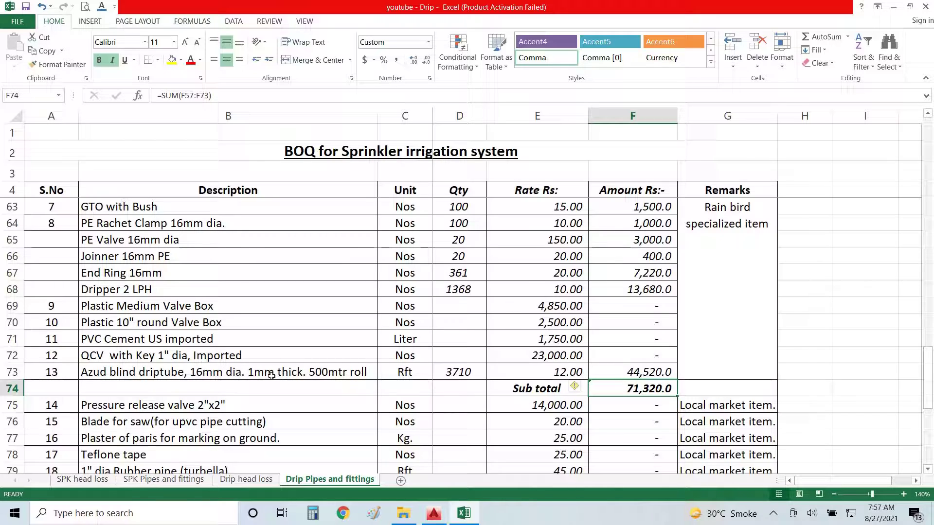
double_click(253, 372)
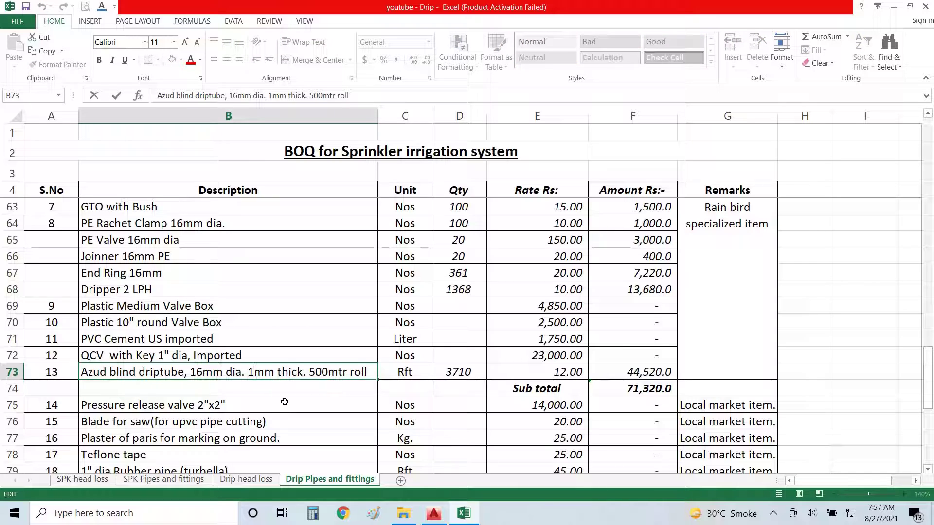
key(shift+Left)
text(0.9)
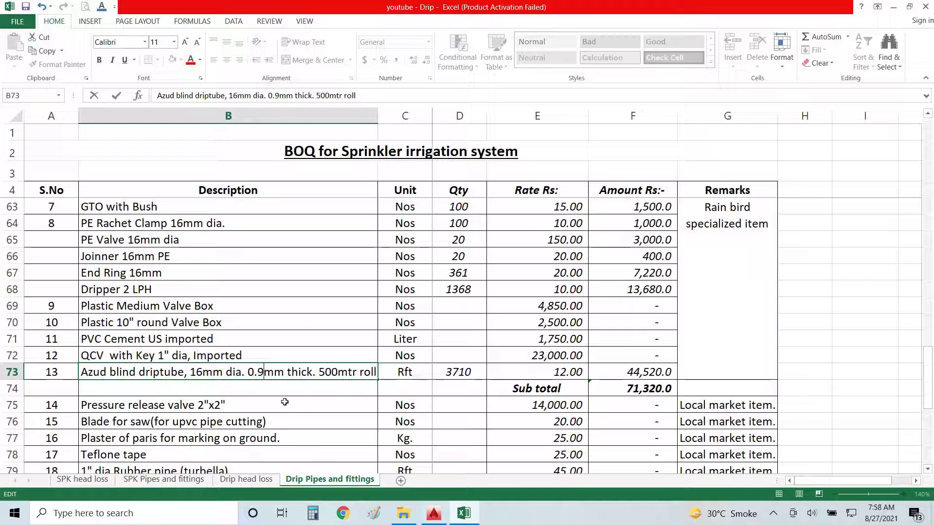
key(Return)
- Replace the driptube rate of 12 with 9
key(Up)
key(Right)
key(Right)
key(Right)
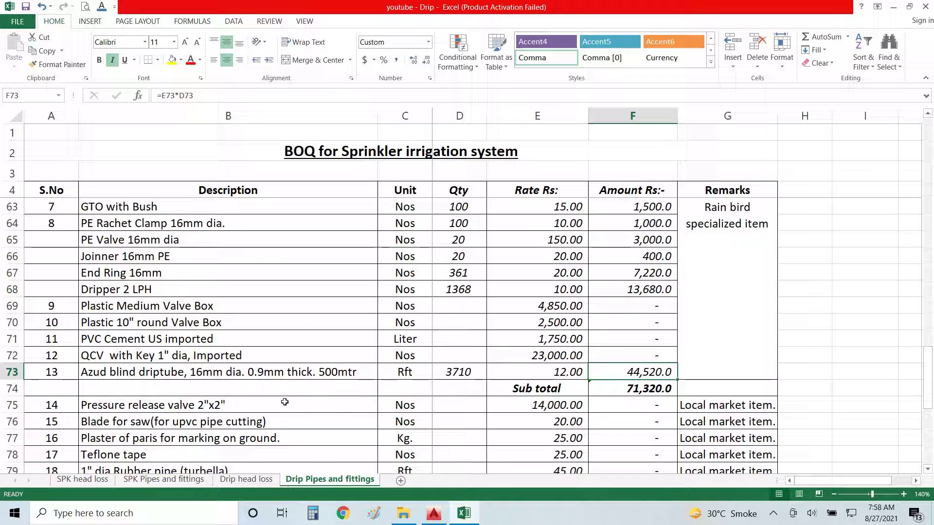
key(F2)
key(BackSpace)
key(BackSpace)
text(9)
key(Return)
key(Up)
key(Up)
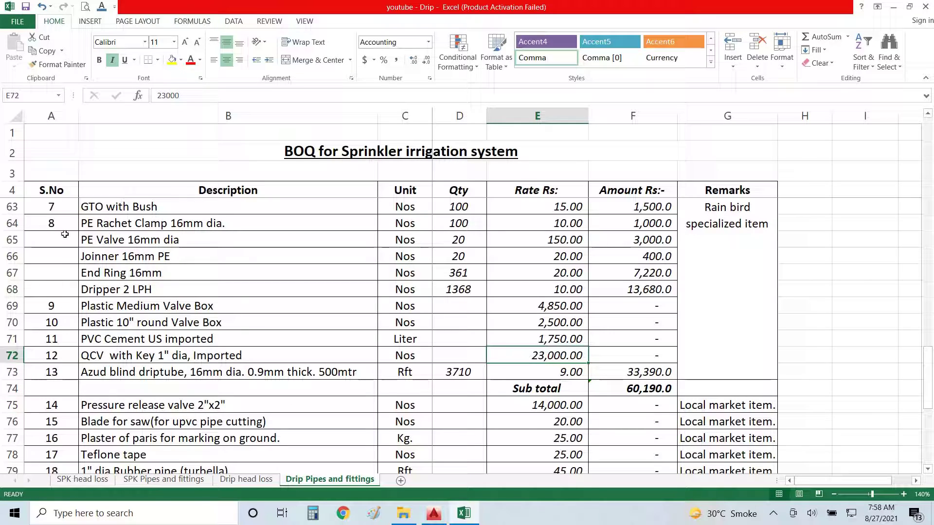
- Fill the serial number formula from A64 down through row 73
click(63, 220)
drag(79, 232, 79, 378)
click(85, 321)
click(72, 293)
click(155, 323)
scroll(217, 378, down, 4)
scroll(216, 379, up, 1)
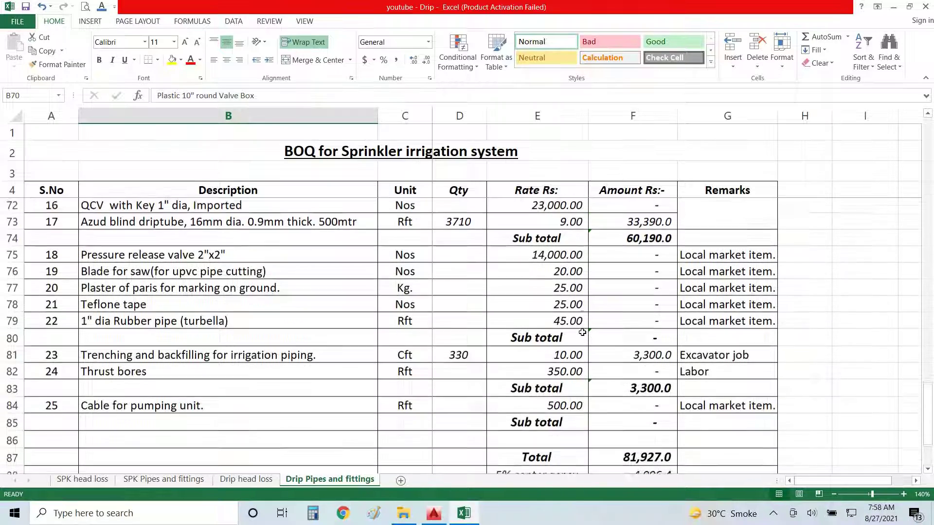
- Enter quantities 1, 1, 5 and 2 for the pressure release valve, saw blade, plaster of paris and Teflone tape
click(478, 256)
text(1)
key(Return)
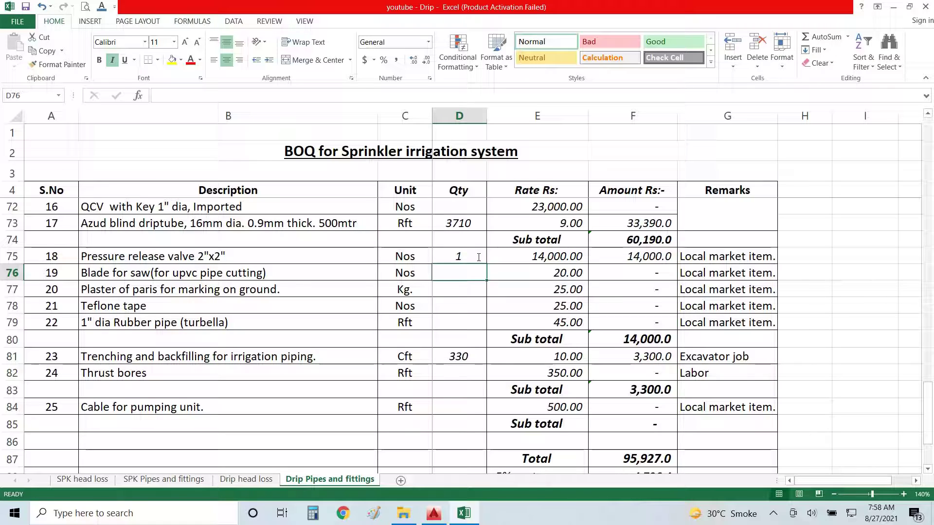
text(1)
key(Return)
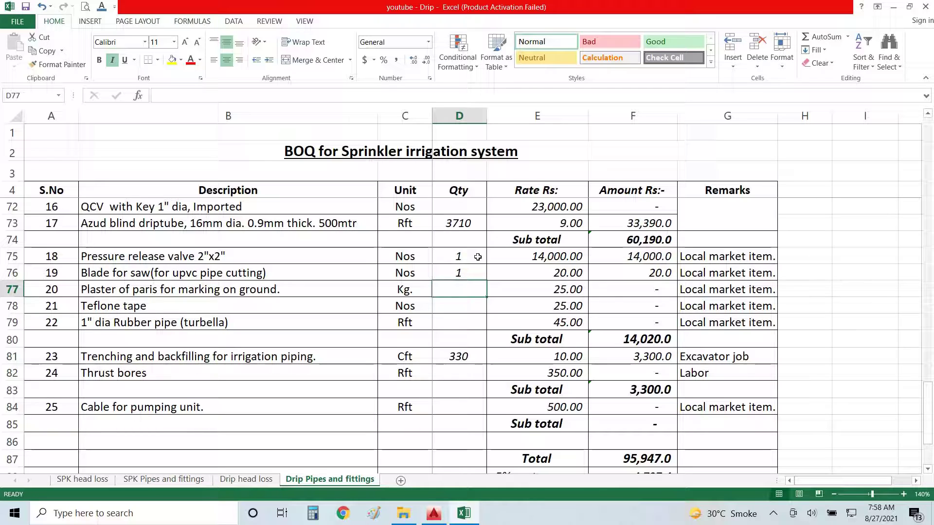
text(5)
key(Return)
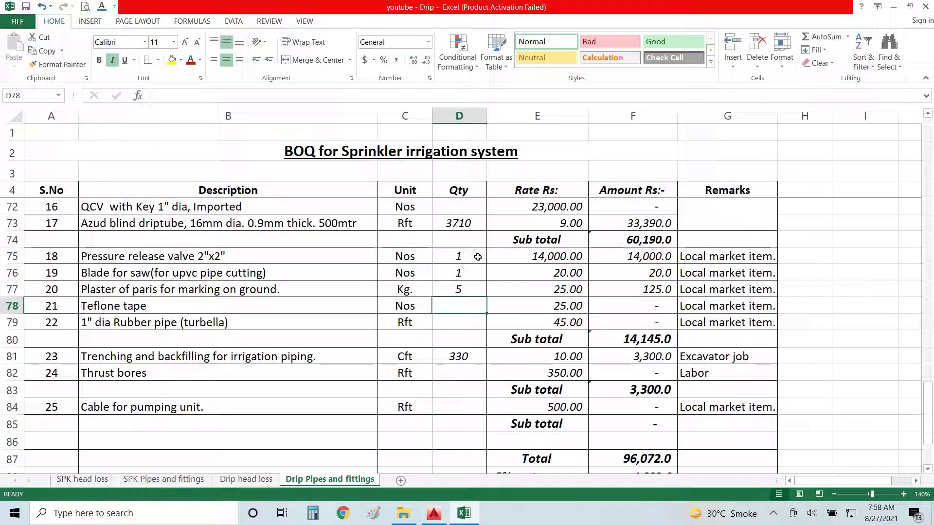
text(2)
key(Return)
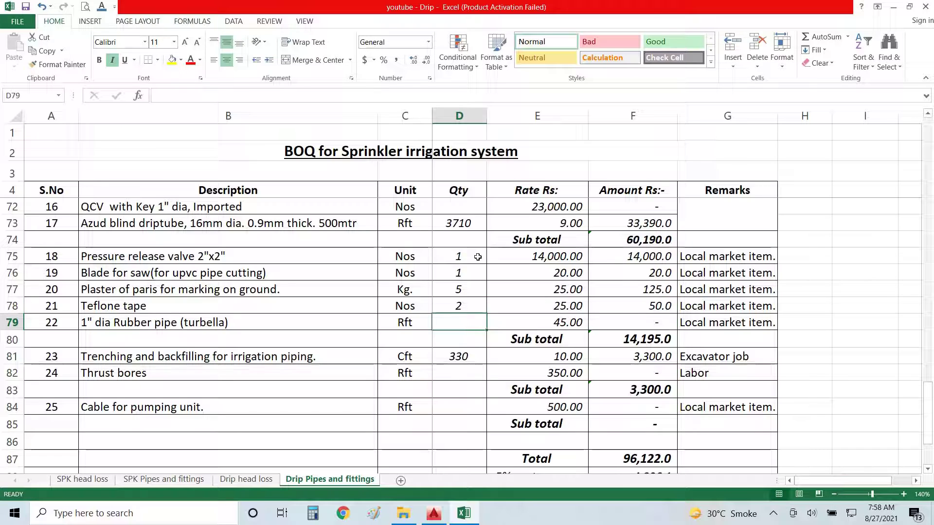
key(Down)
key(Down)
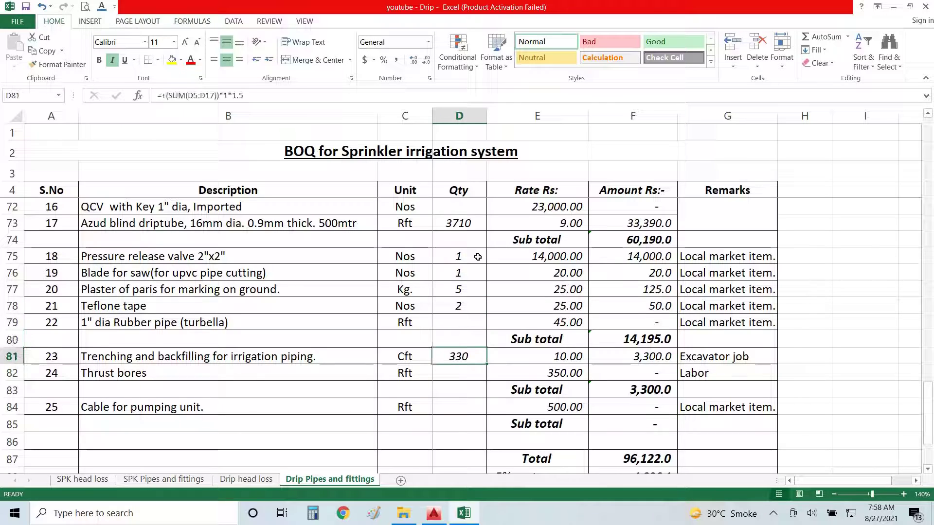
key(Down)
key(Up)
- Inspect the trenching formula =+(SUM(D5:D17))*1*1.5 without changing it, then bring up AutoCAD
double_click(454, 358)
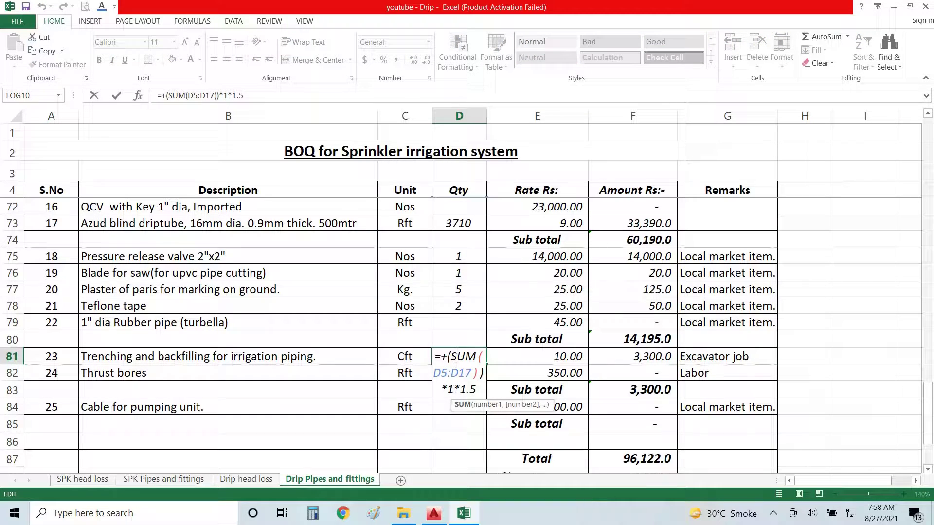
key(Escape)
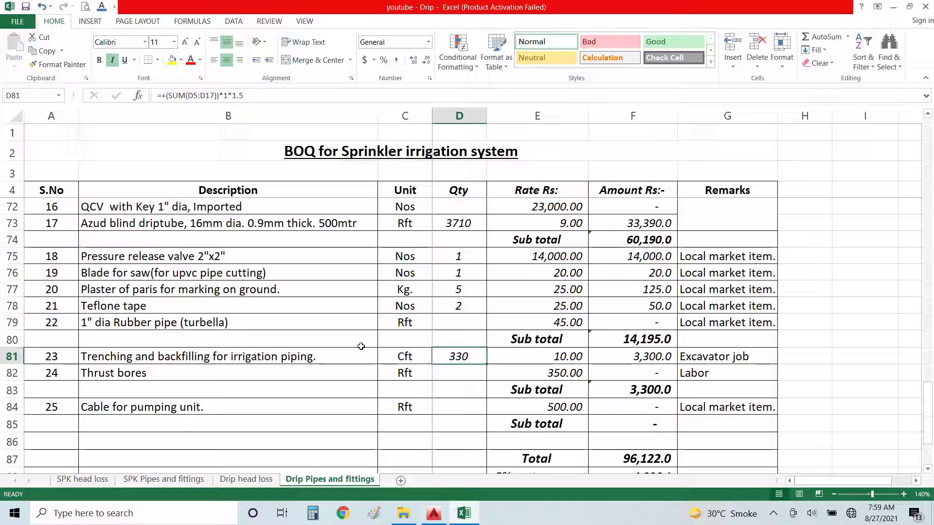
scroll(332, 295, up, 20)
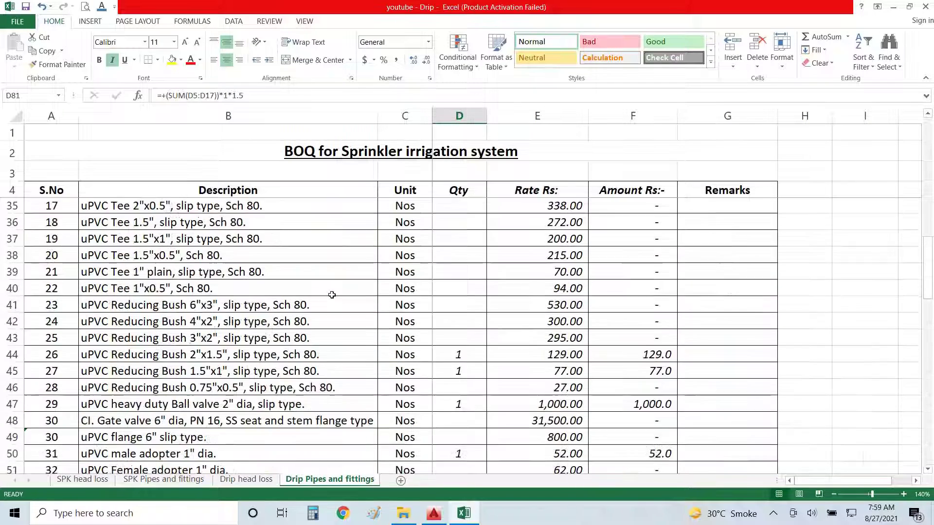
scroll(188, 278, up, 1)
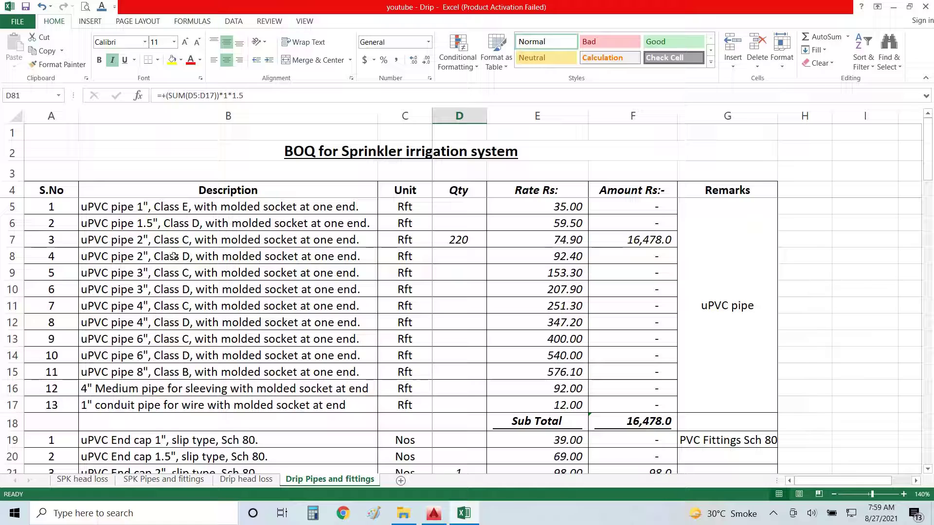
click(435, 515)
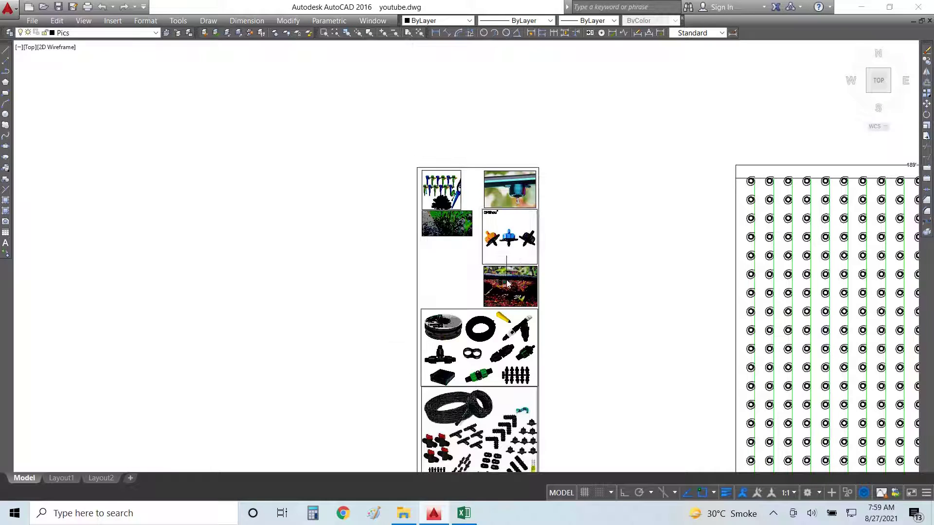
- Zoom around the drip fitting and emitter pictures in the AutoCAD drawing
scroll(507, 284, down, 3)
scroll(468, 367, up, 6)
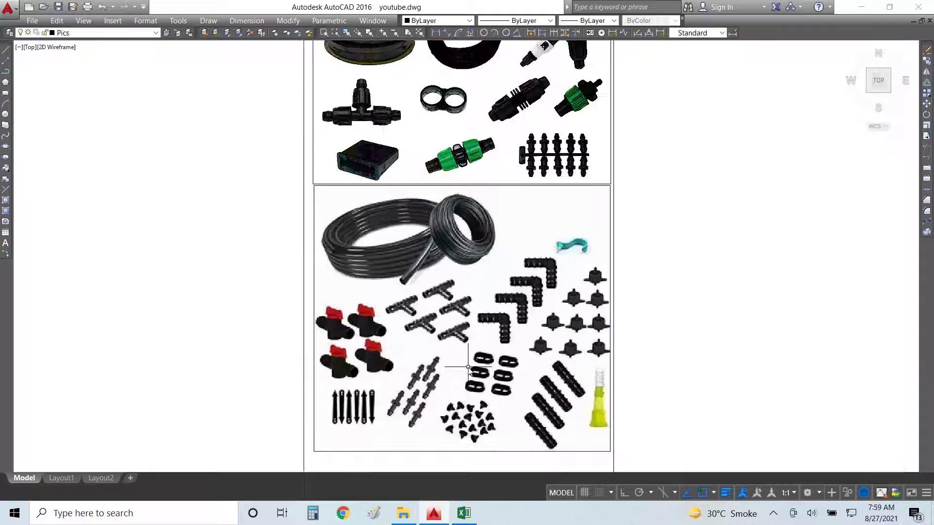
scroll(468, 368, down, 4)
scroll(436, 129, up, 4)
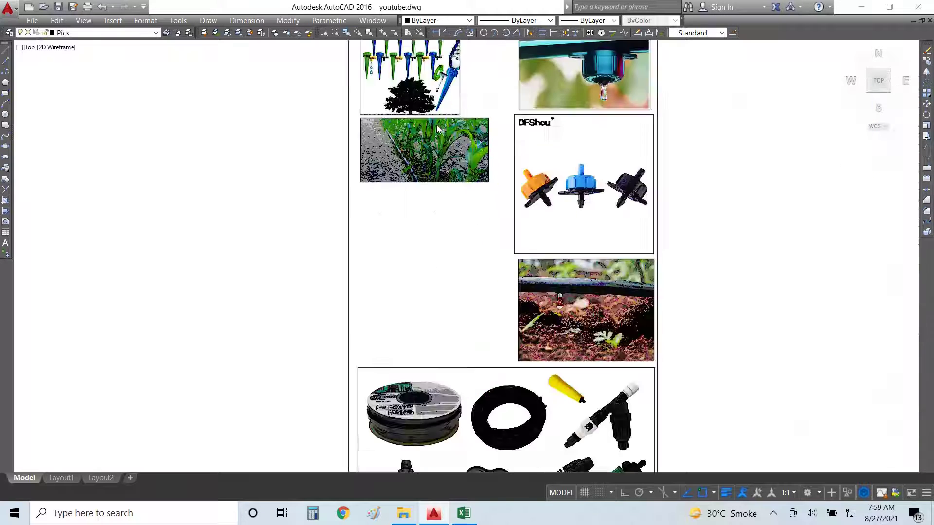
scroll(437, 129, up, 2)
scroll(352, 280, down, 2)
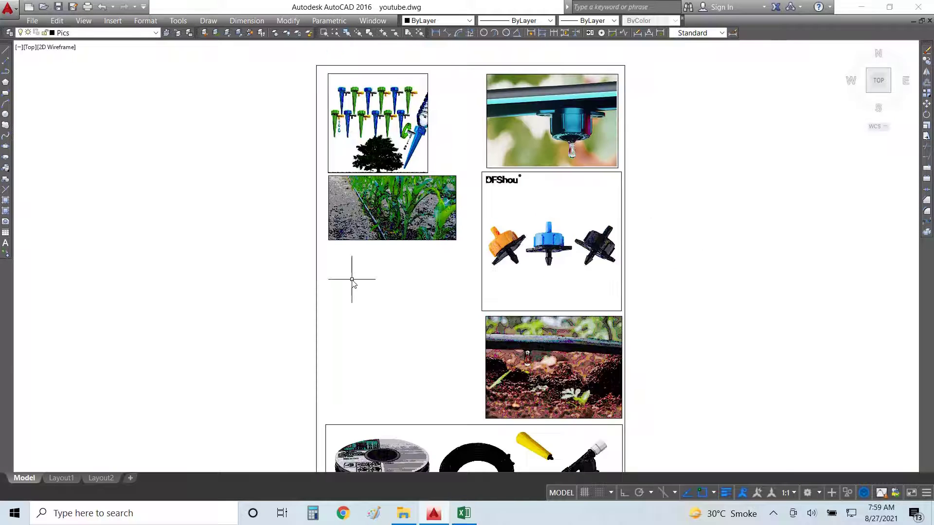
- Launch Google Chrome from the taskbar to a blank new tab
click(342, 512)
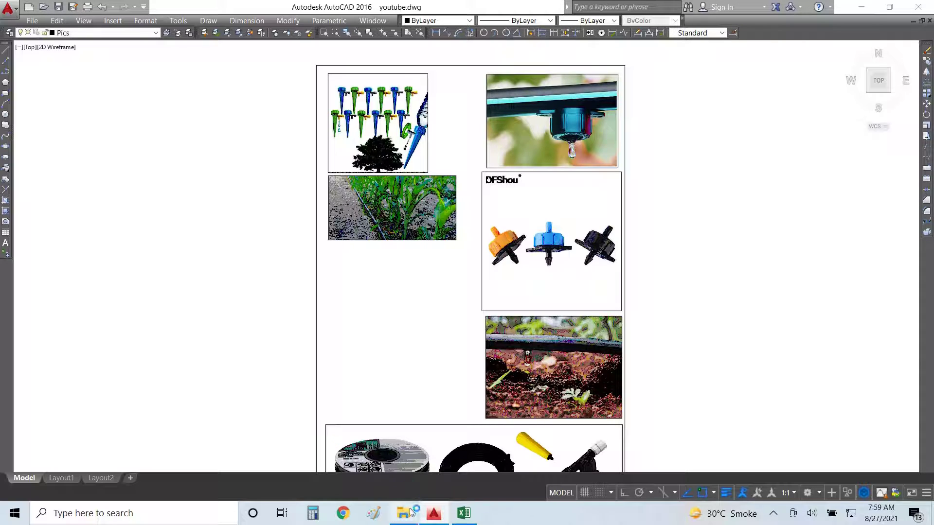
mouse_move(420, 521)
mouse_move(462, 518)
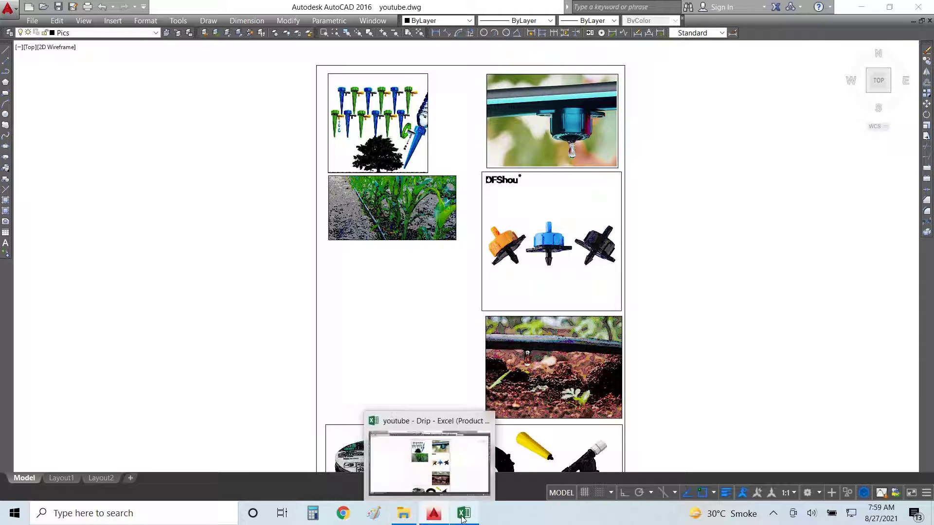
click(462, 518)
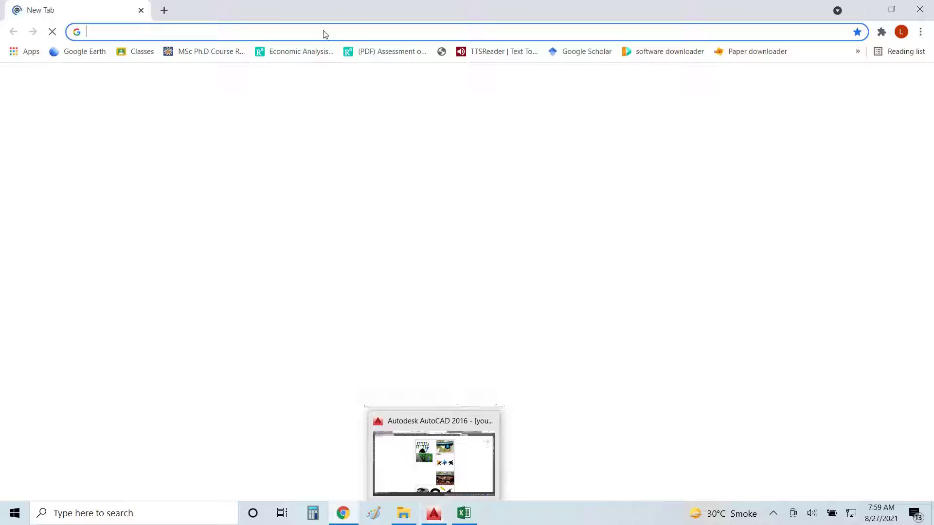
- Search Google for 'drip irrigation system' and show the image results
click(359, 263)
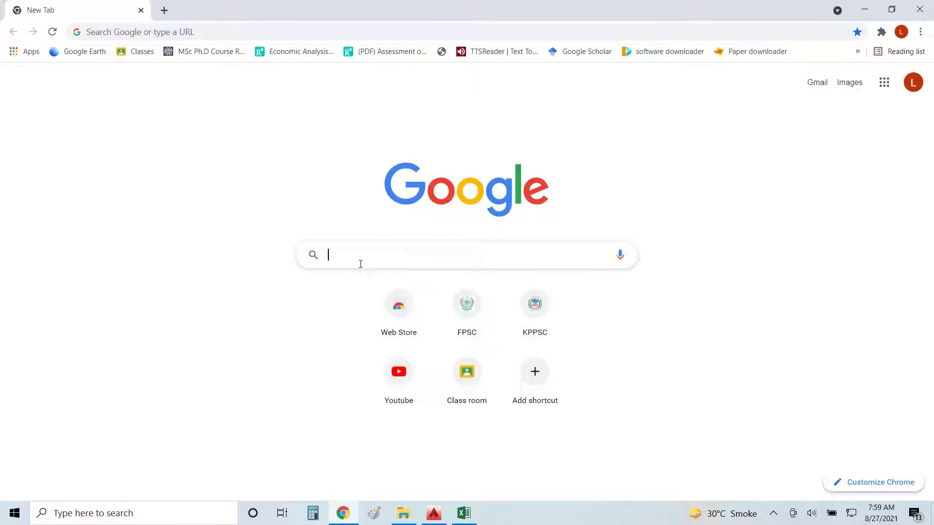
key(Down)
key(Down)
key(Down)
key(Return)
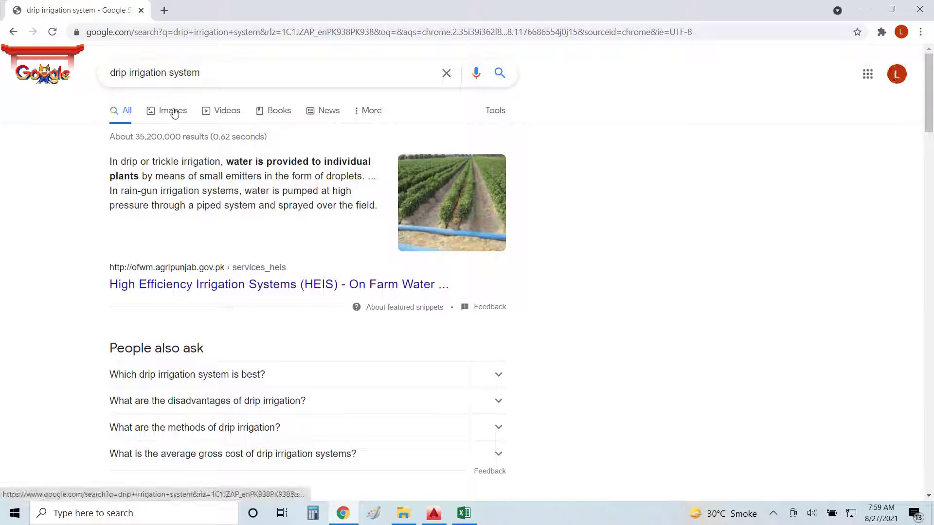
click(176, 113)
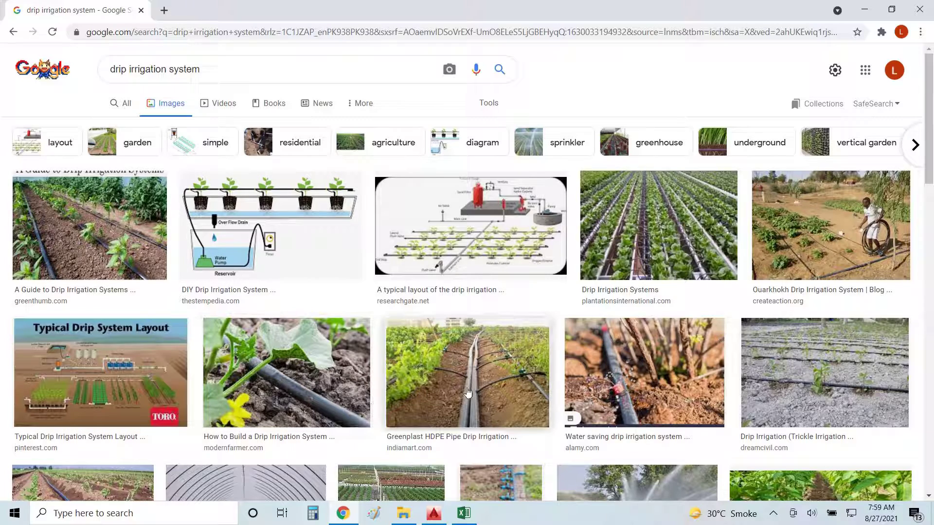
- View the Greenplast HDPE drip pipe picture, close it, and minimize Chrome
click(428, 391)
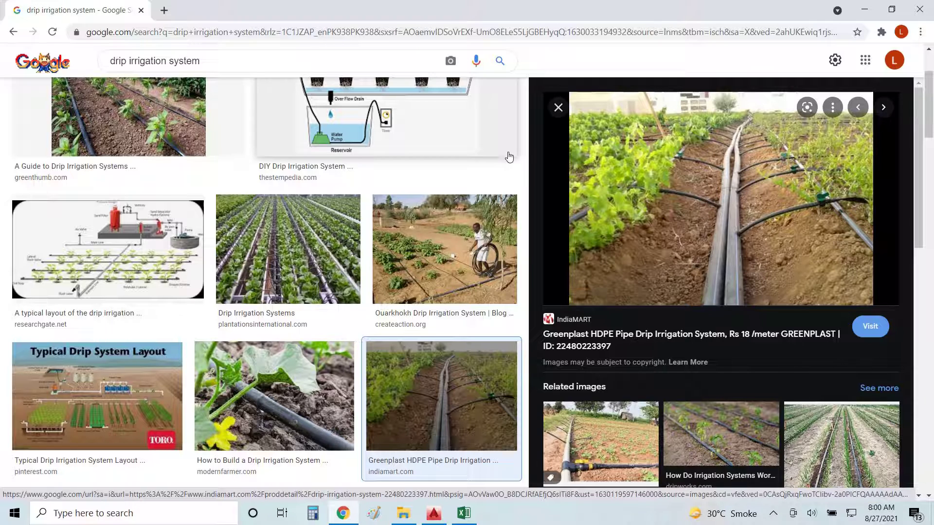
click(558, 108)
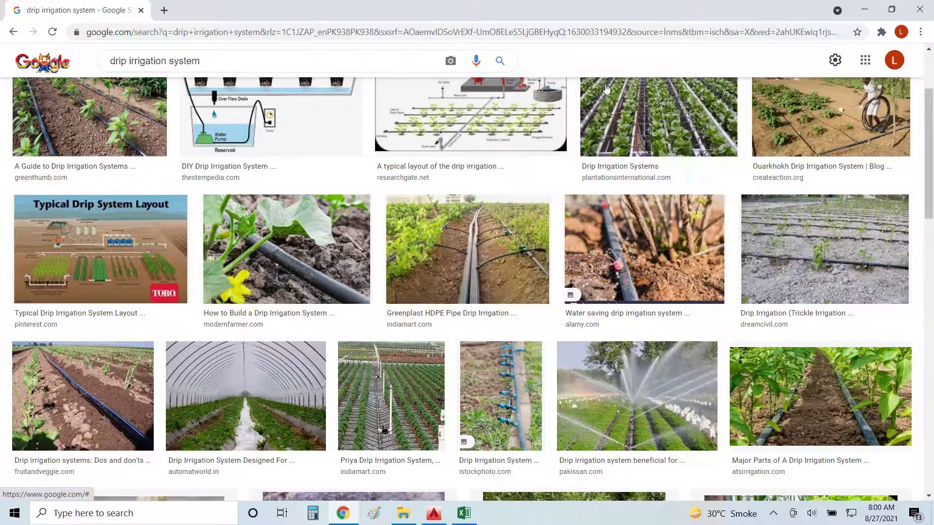
click(872, 7)
scroll(492, 228, down, 3)
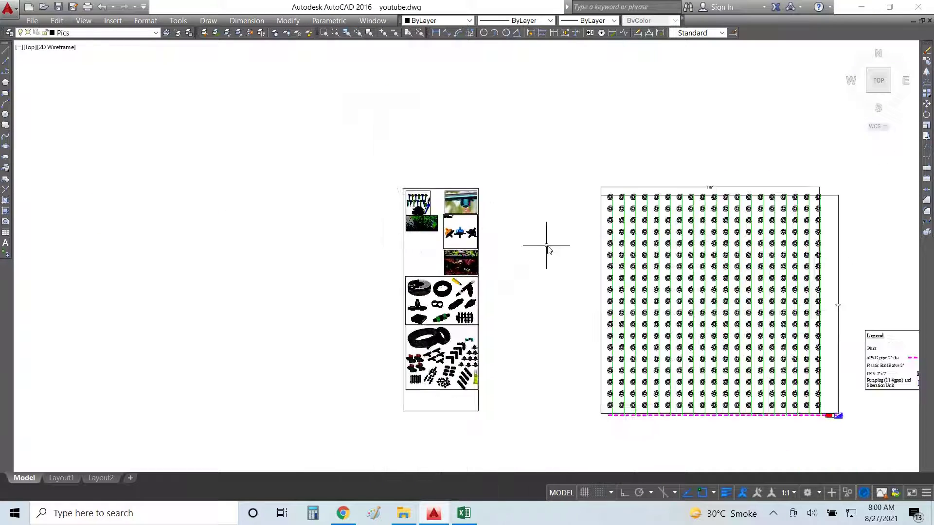
- Back in Excel, check the material Total formula =F85+F83+F80+F74+F56+F18 giving 96,122.0
click(453, 517)
scroll(434, 272, down, 2)
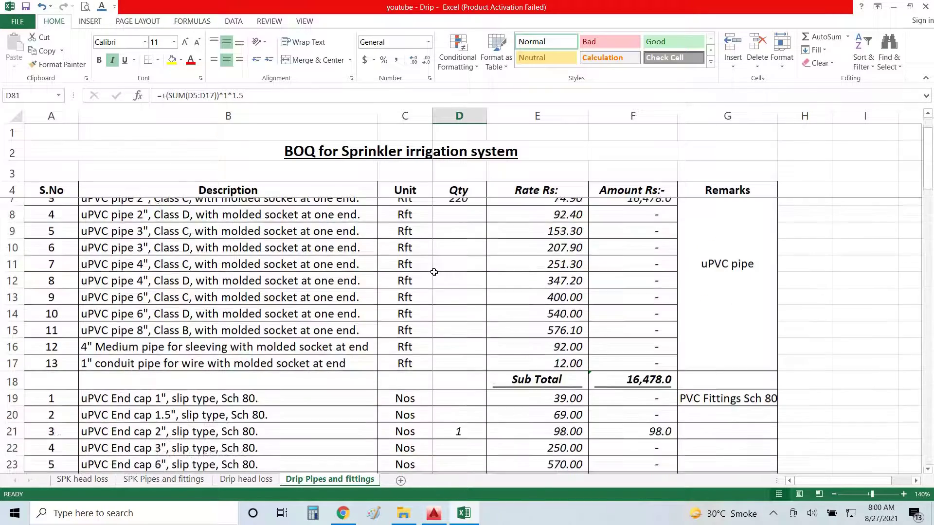
scroll(433, 272, down, 8)
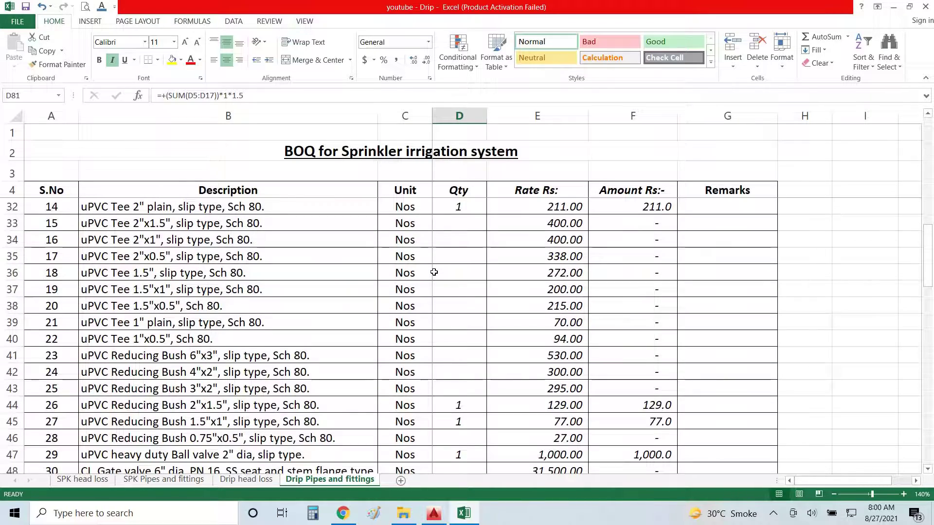
scroll(433, 272, down, 12)
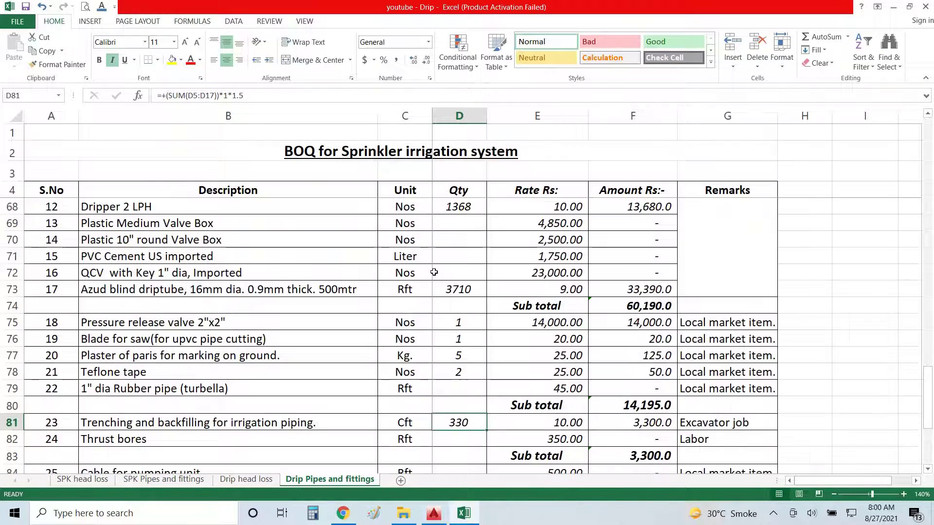
scroll(433, 272, up, 4)
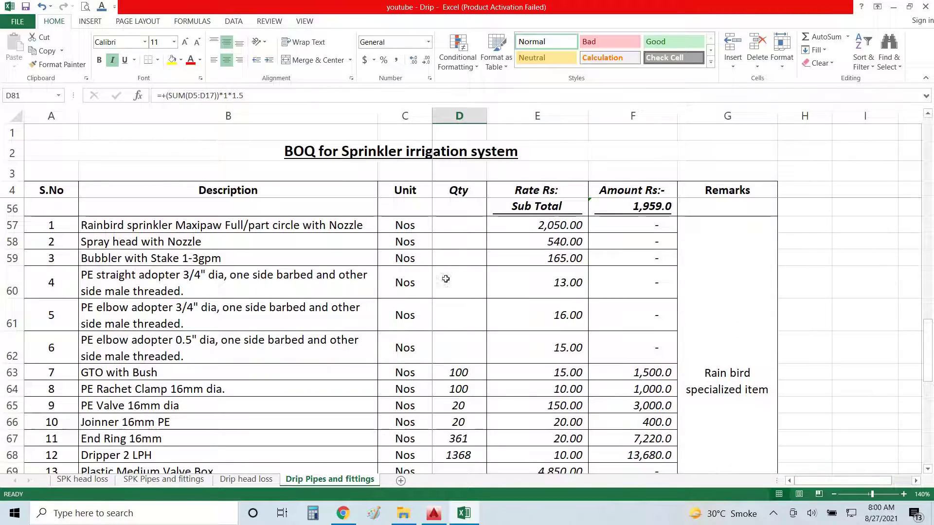
scroll(501, 292, down, 6)
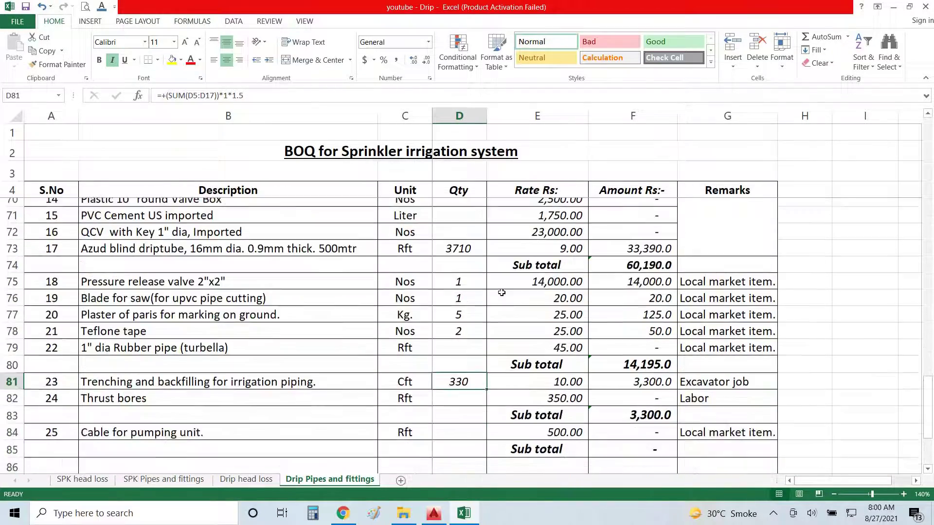
scroll(506, 292, down, 3)
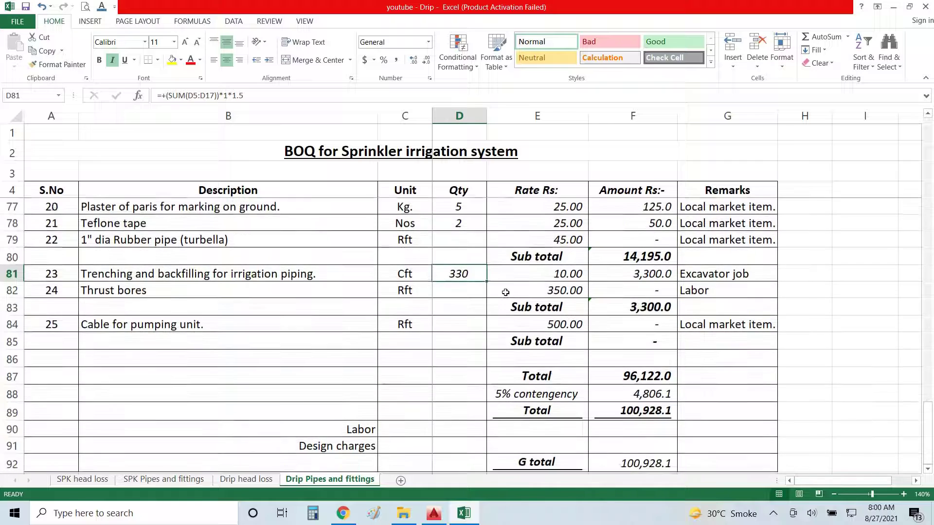
scroll(506, 332, up, 1)
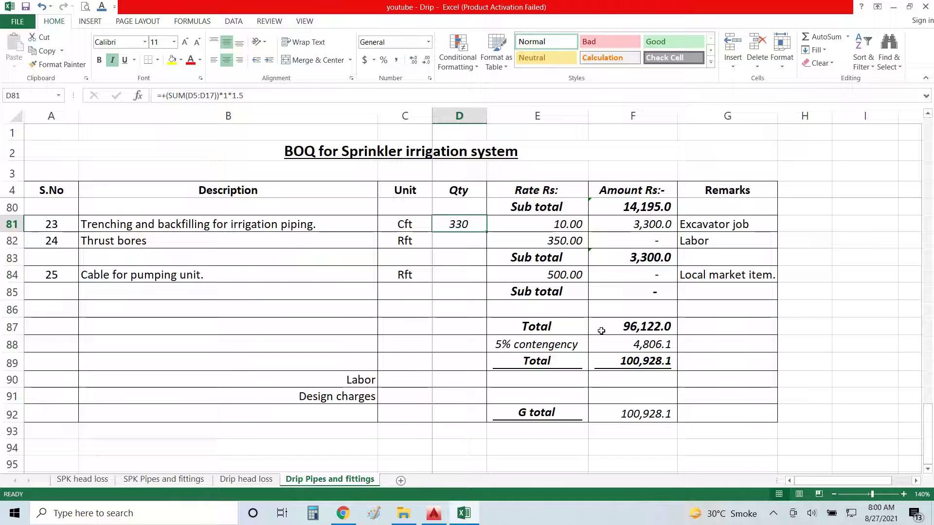
click(660, 324)
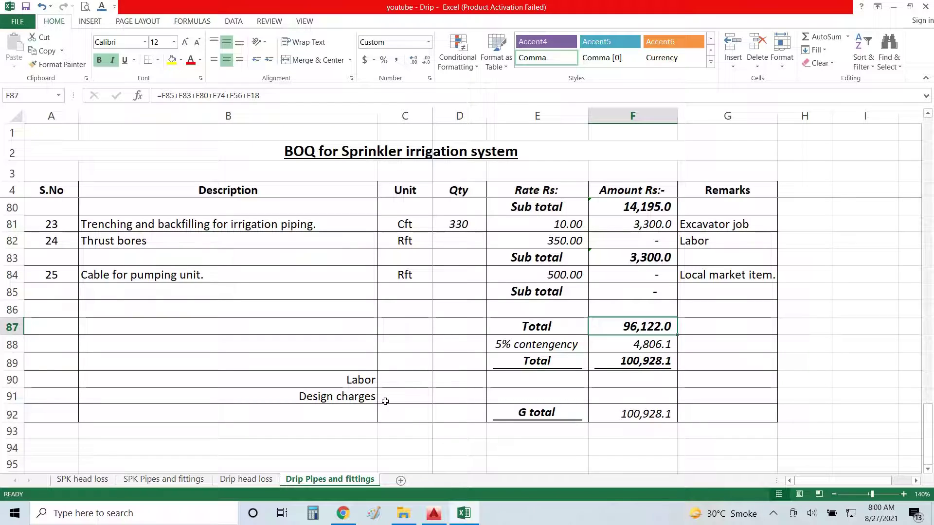
- Enter Labor as =+3*2*2000 (12,000) and Design charges as 10000
click(573, 385)
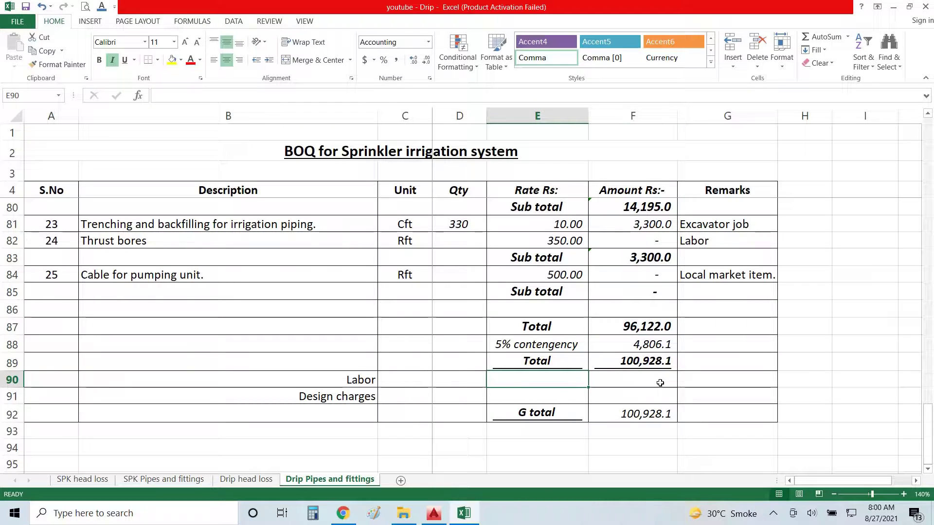
click(660, 383)
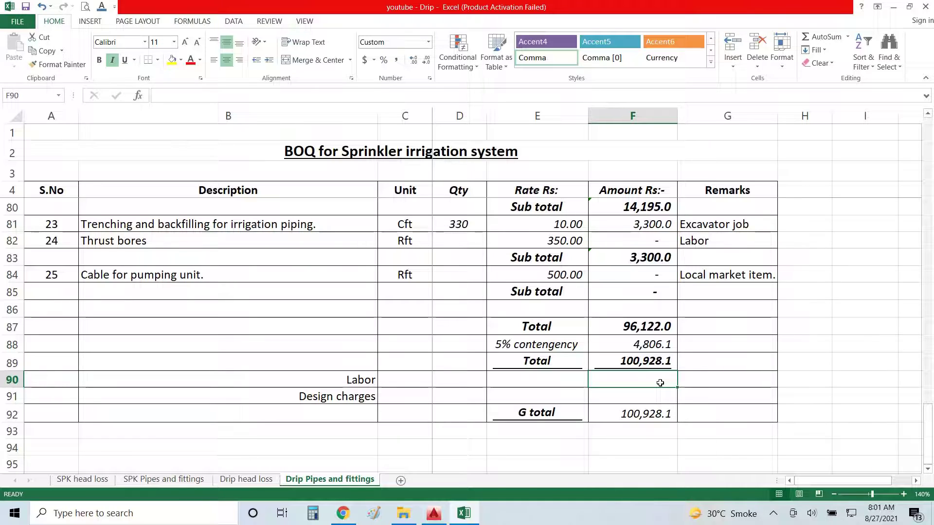
text(+3*2*20)
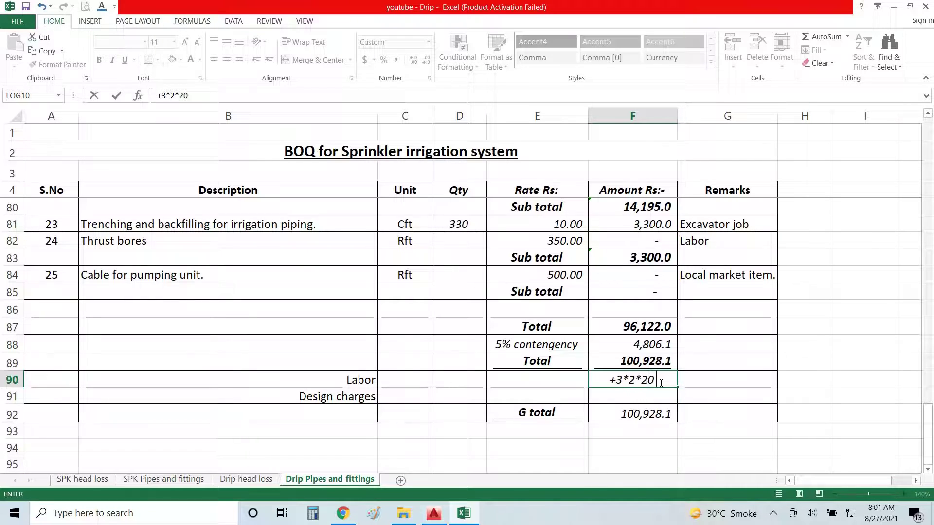
text(00)
key(Return)
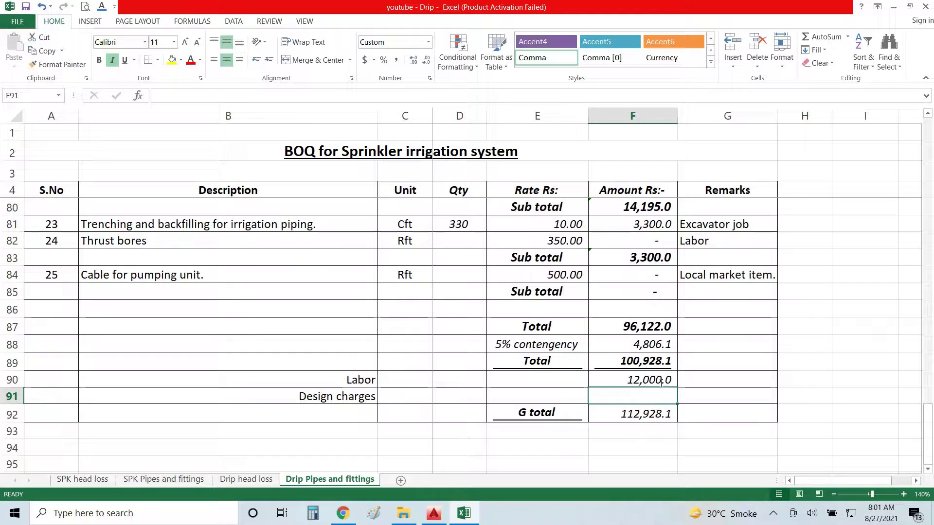
text(10000)
key(Return)
- Make the 122,928.1 G total amount bold and underlined
key(Up)
key(Down)
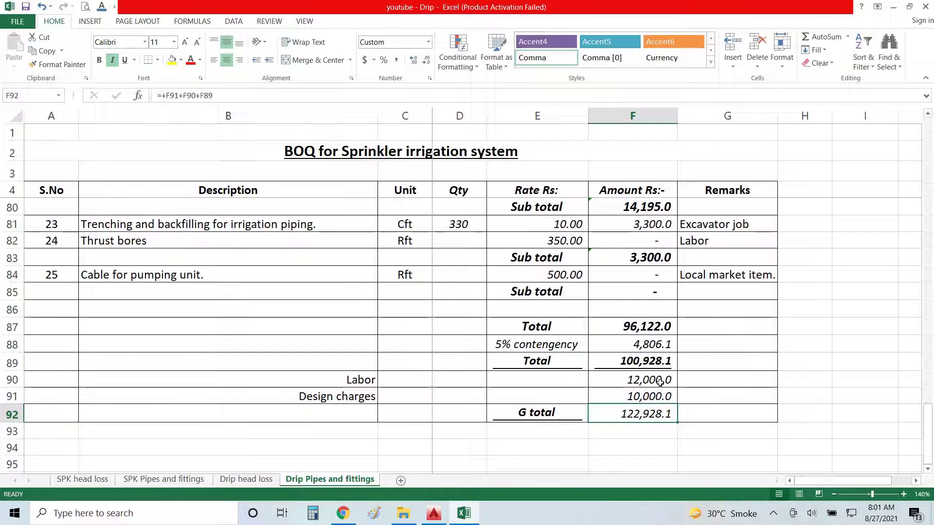
key(ctrl+b)
key(ctrl+u)
key(Down)
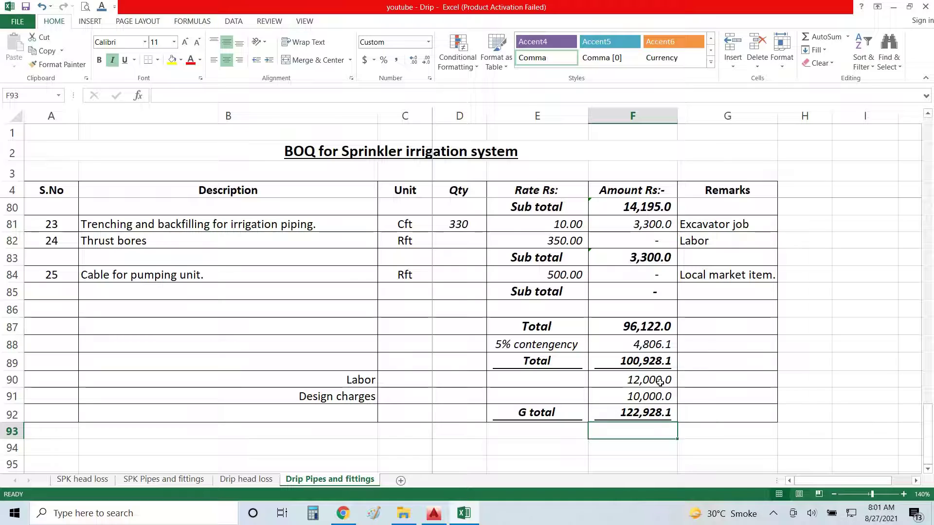
scroll(549, 408, up, 2)
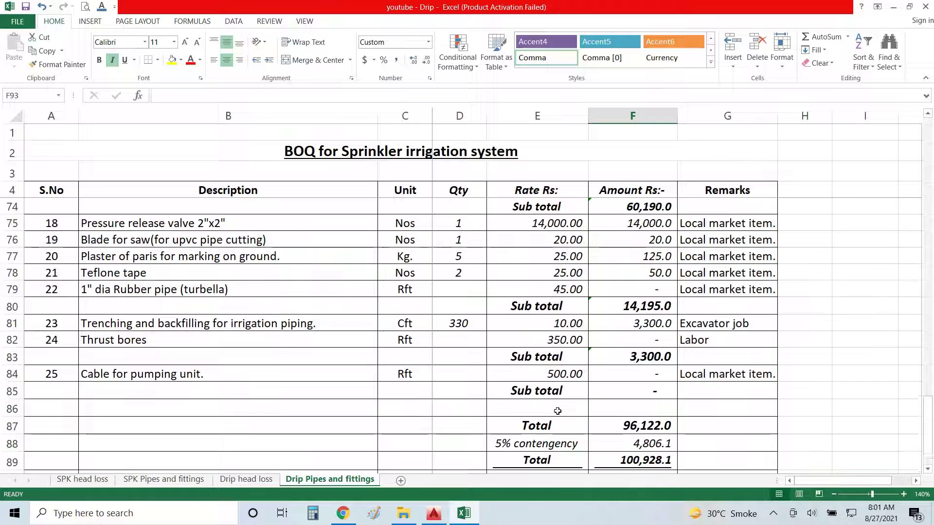
scroll(497, 338, up, 20)
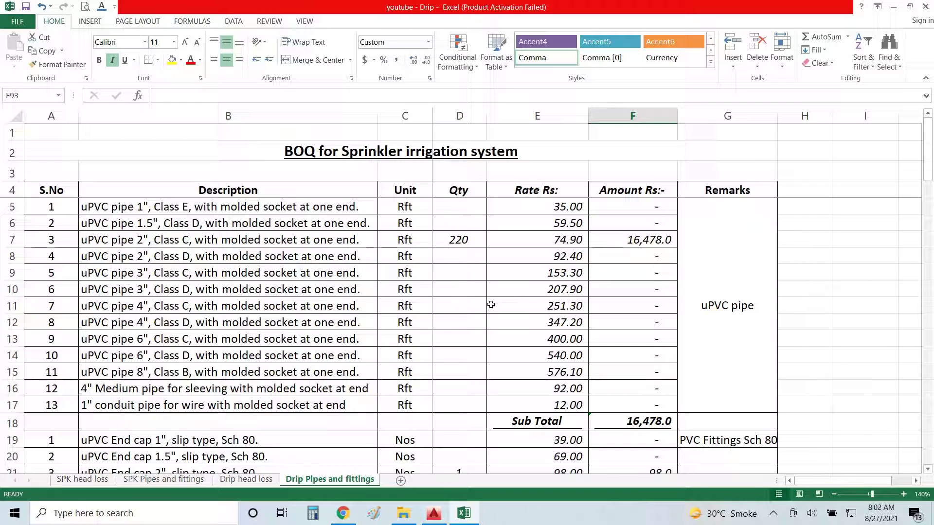
scroll(490, 304, down, 20)
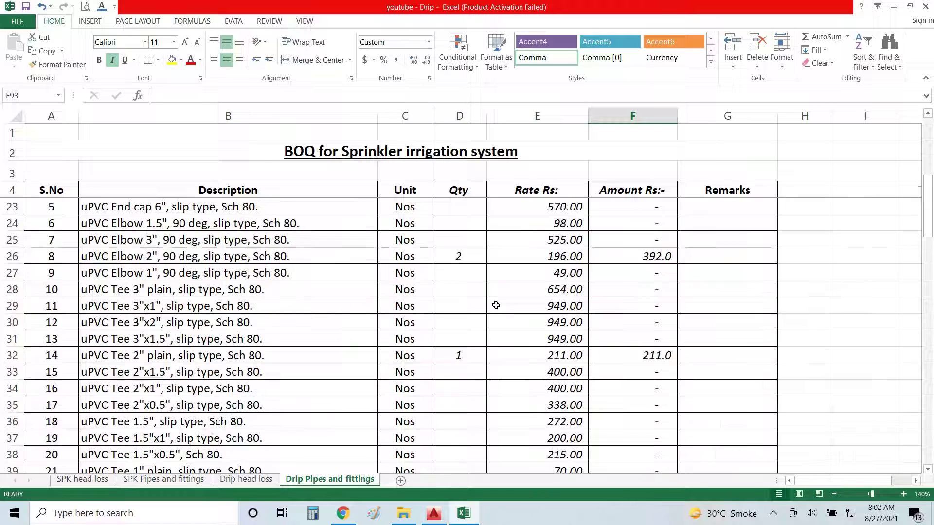
scroll(561, 370, down, 10)
scroll(608, 273, up, 3)
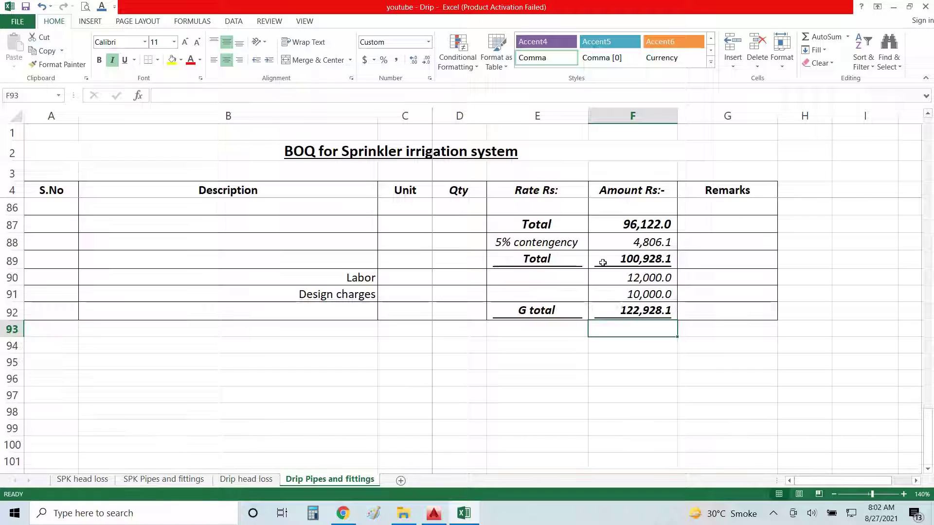
- Enter the amounts 20000, 15000 and 5000 in F94:F96 below the G total
click(634, 355)
double_click(643, 345)
text(20000)
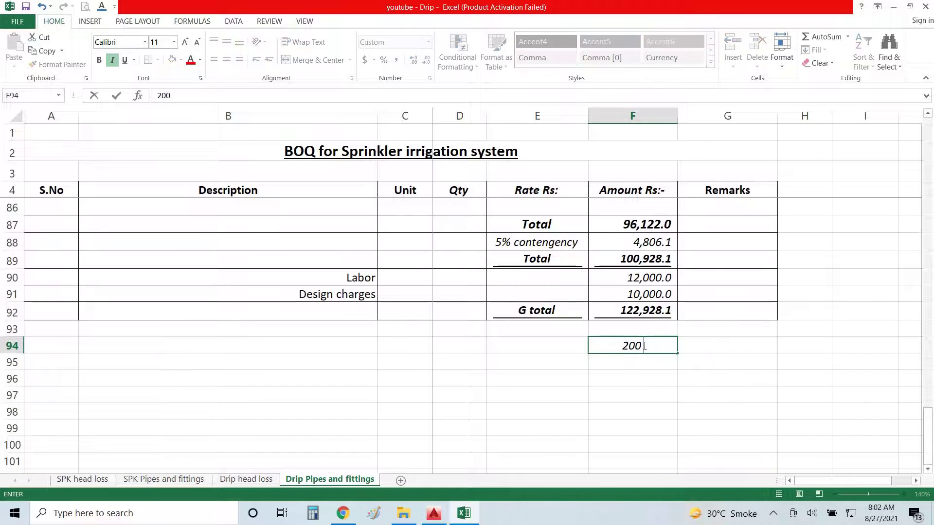
key(Return)
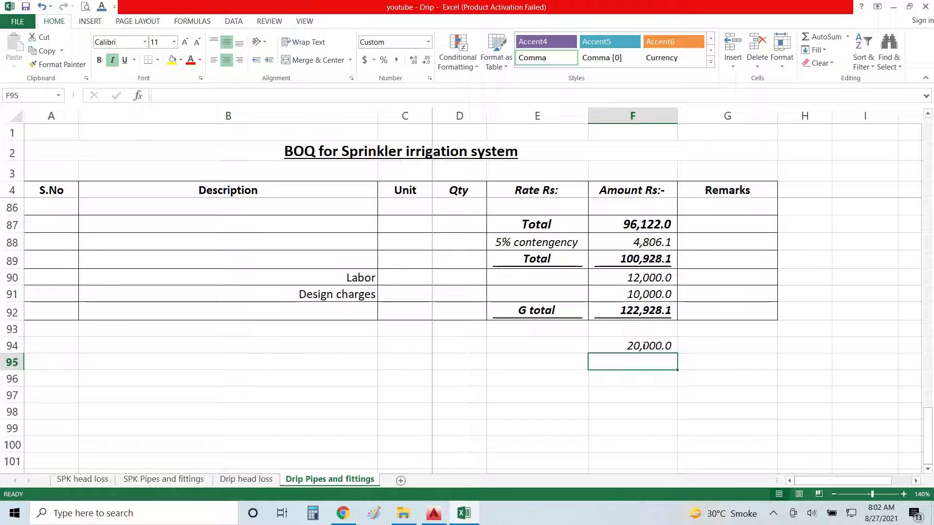
text(15000)
key(Return)
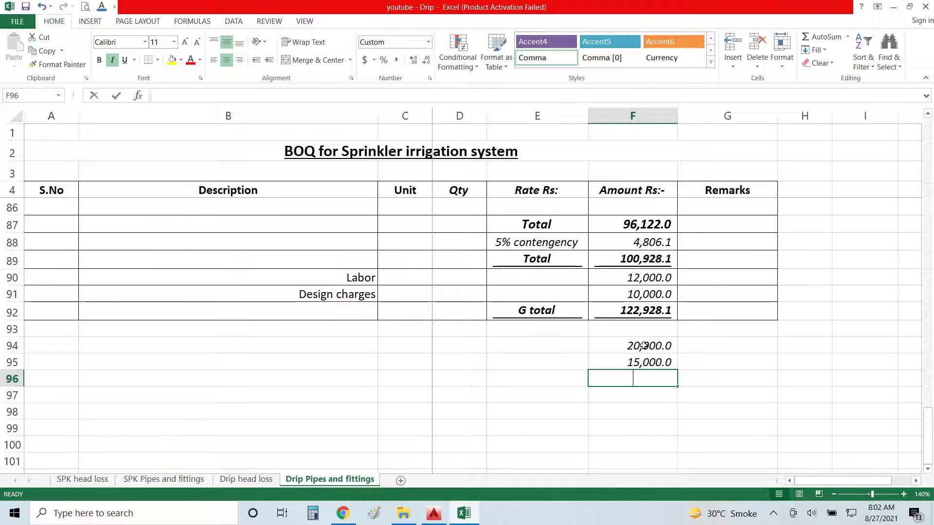
text(5000)
key(Return)
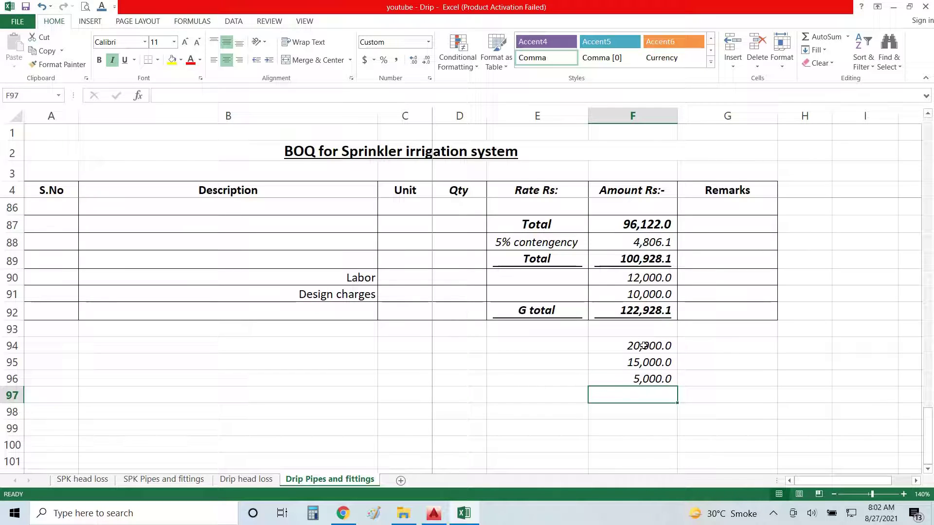
- AutoSum the three amounts to 40,000 in F97 and make that total bold and underlined
click(825, 42)
key(Return)
key(Up)
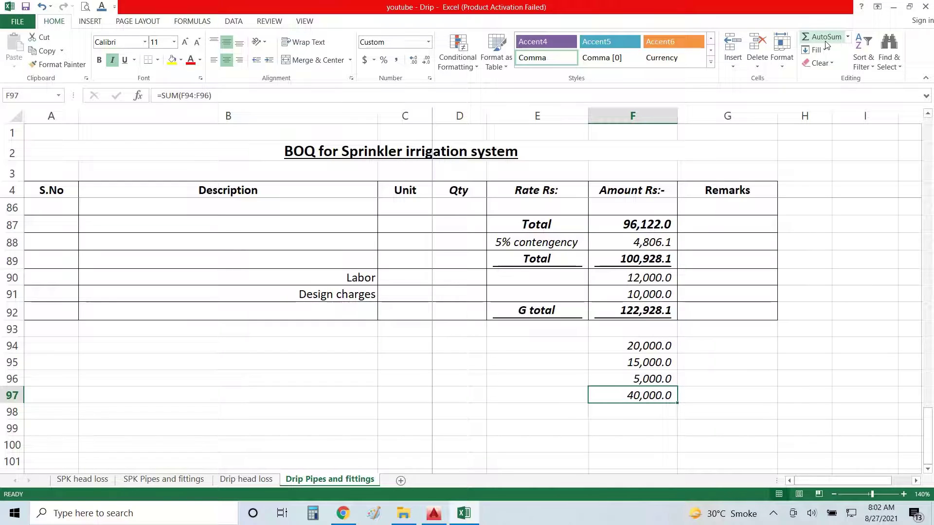
key(ctrl+b)
key(ctrl+u)
key(Up)
key(Down)
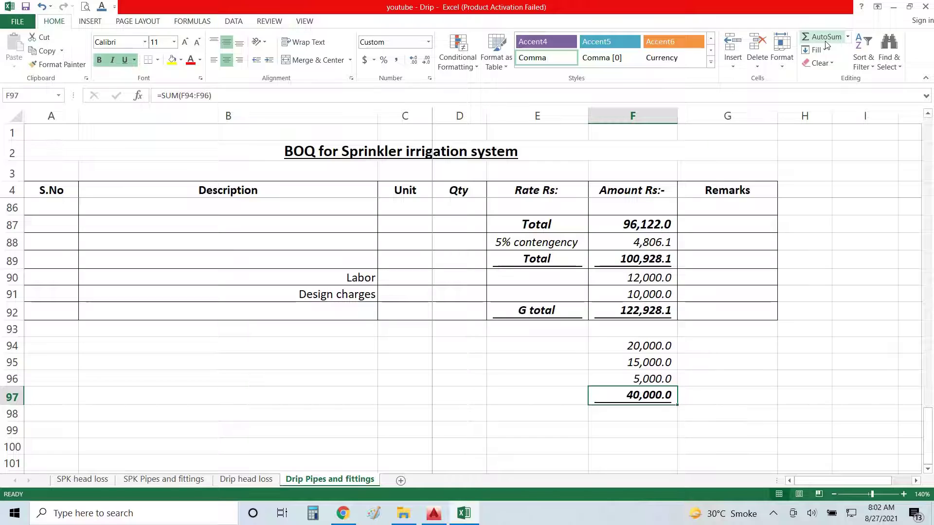
key(Up)
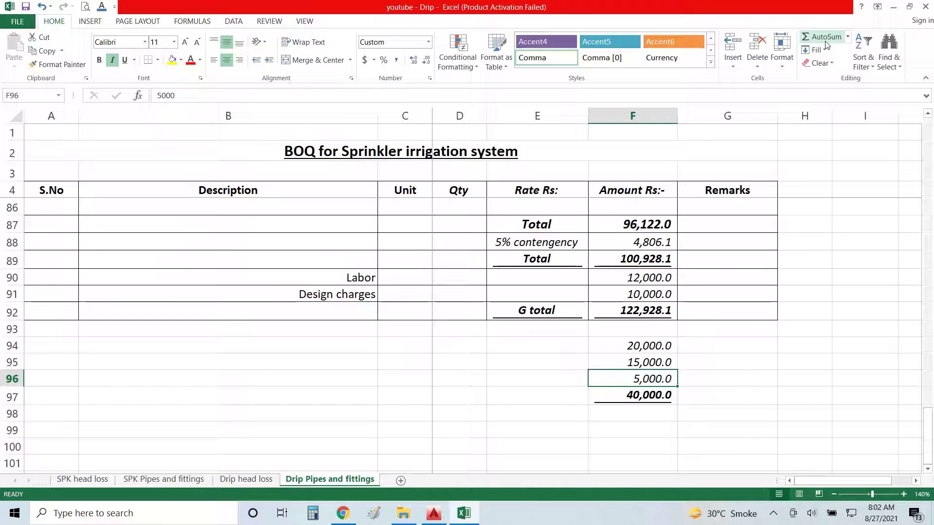
key(Left)
key(Up)
key(Up)
key(Right)
key(Left)
- Label the three amounts Bore 4" dia, Pump and accessories in E94:E96
text(Bore )
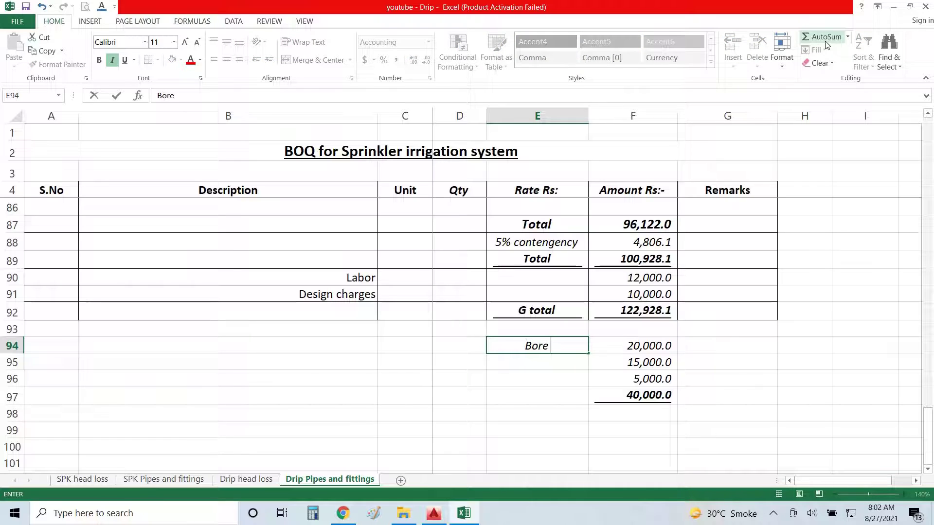
text(4" dia)
key(Return)
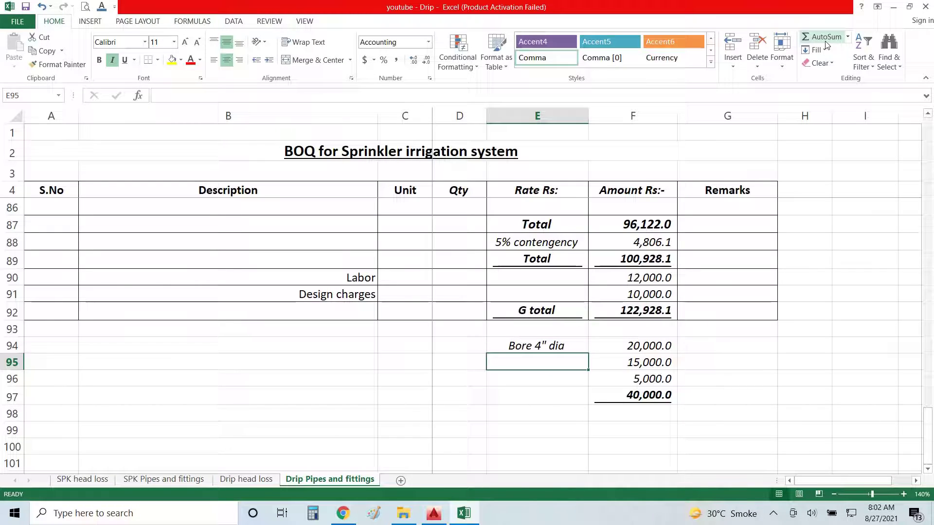
text(Pump)
key(Return)
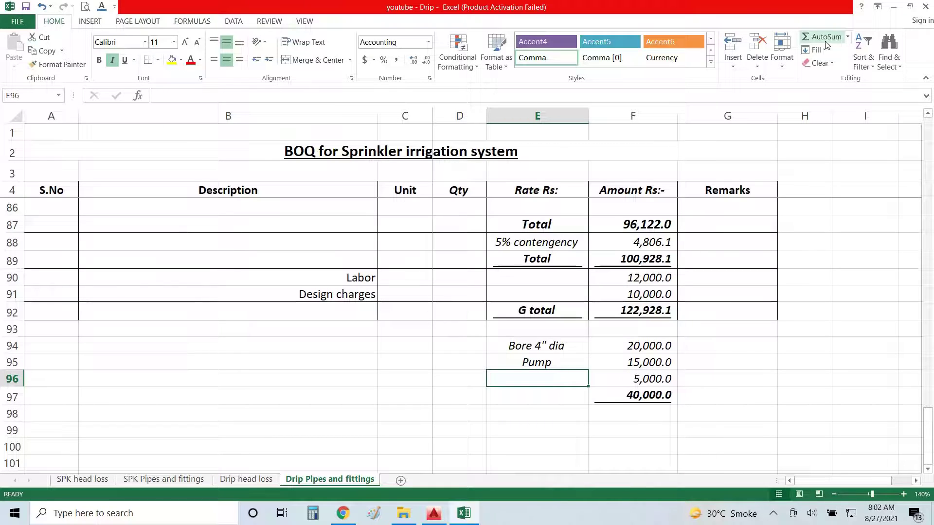
text(acc)
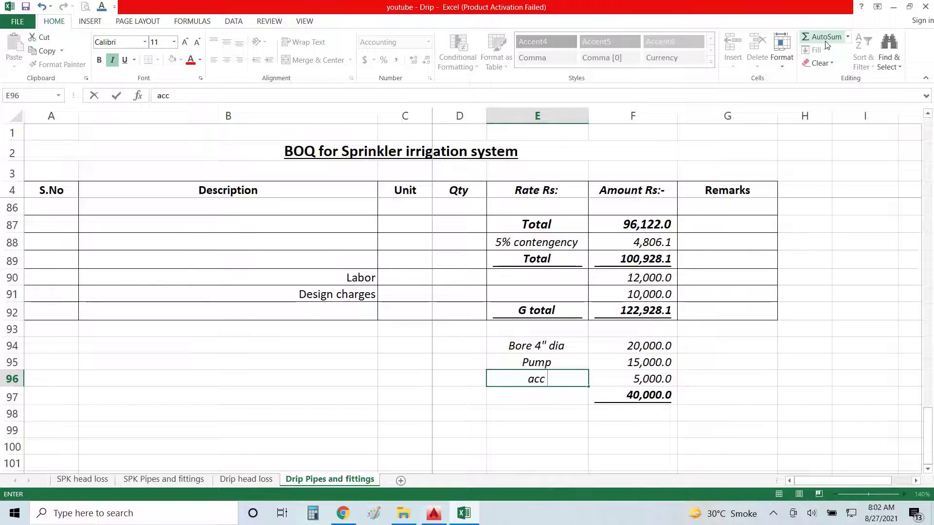
text(essories)
key(Return)
- Re-enter the accessories amount as +5000
key(Up)
key(Right)
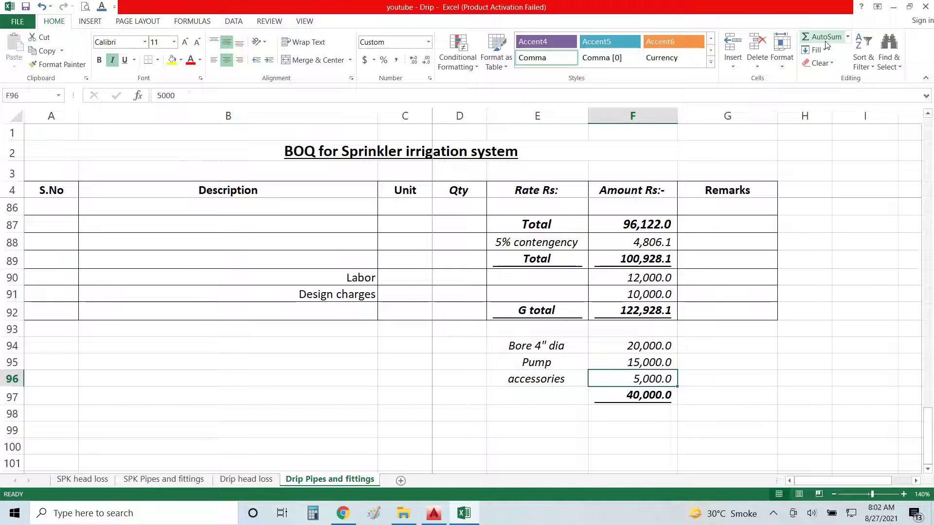
text(+)
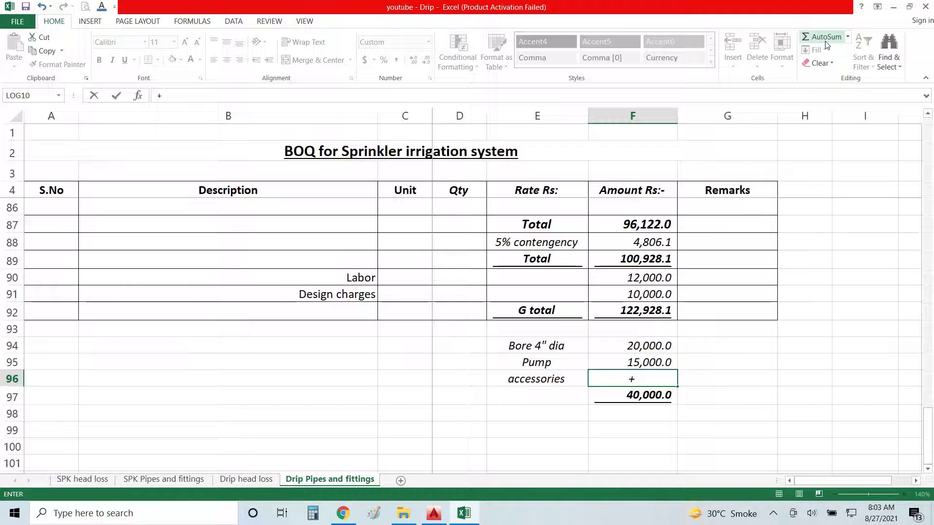
text(5000)
key(Return)
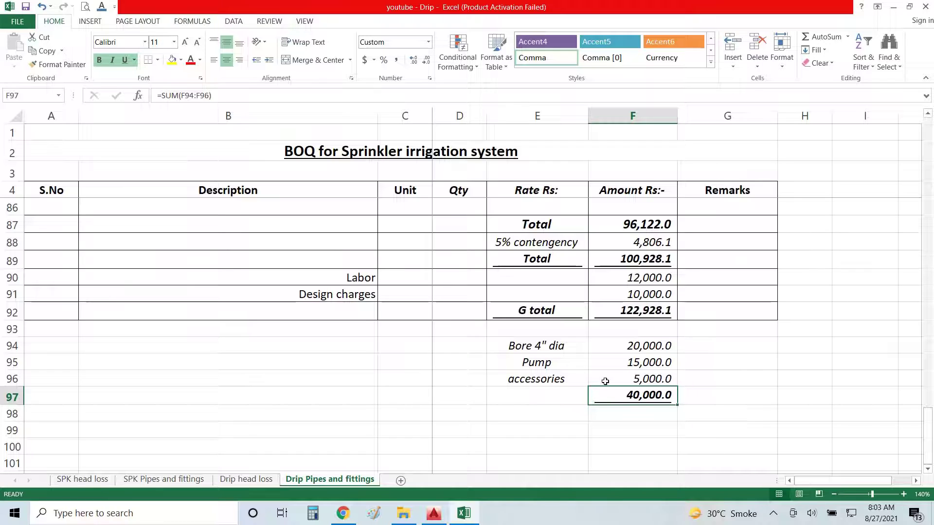
click(639, 378)
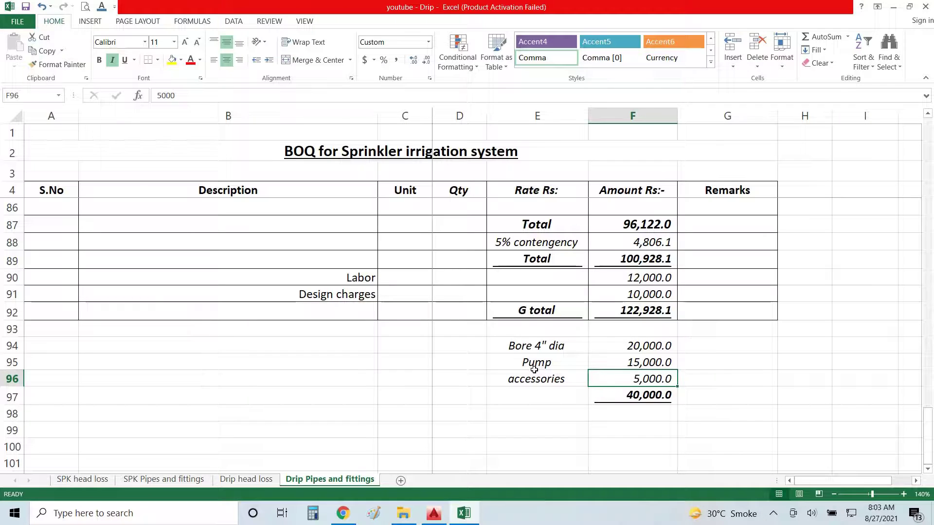
click(640, 366)
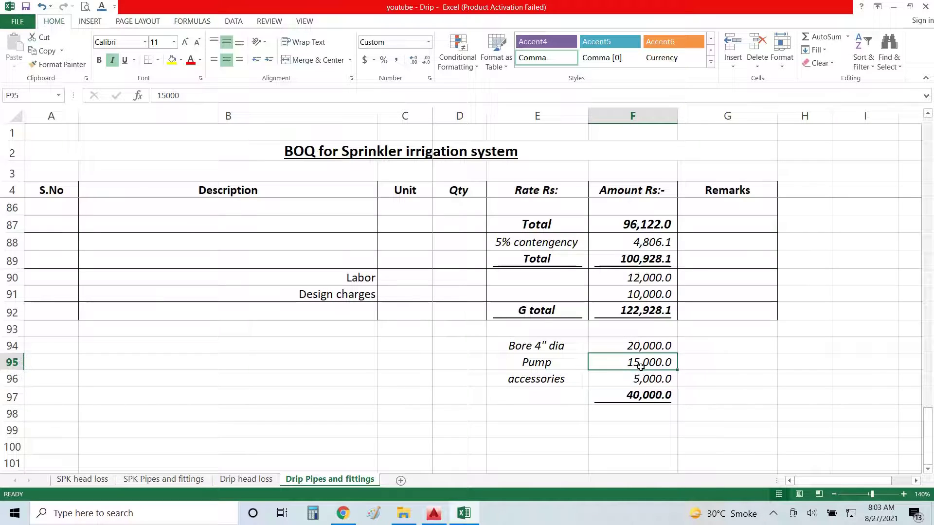
click(535, 350)
click(620, 346)
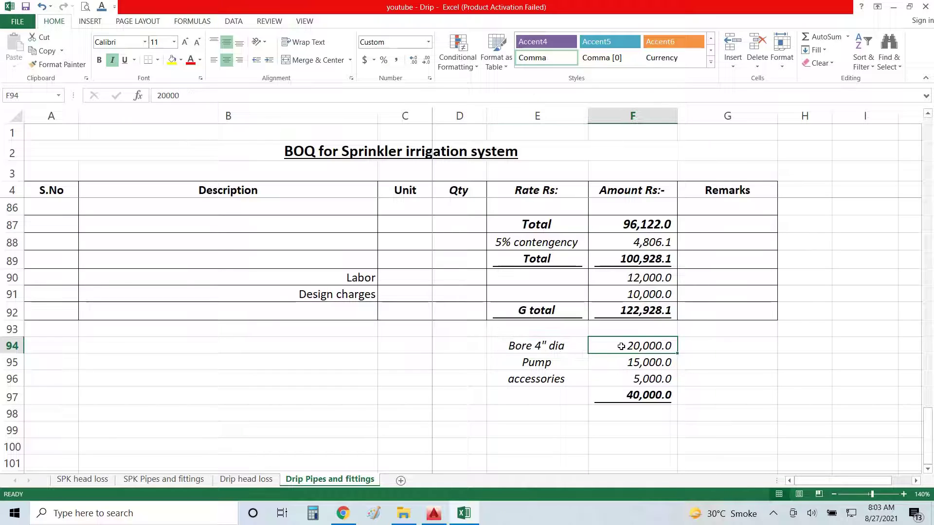
click(561, 346)
click(630, 356)
click(629, 348)
click(623, 399)
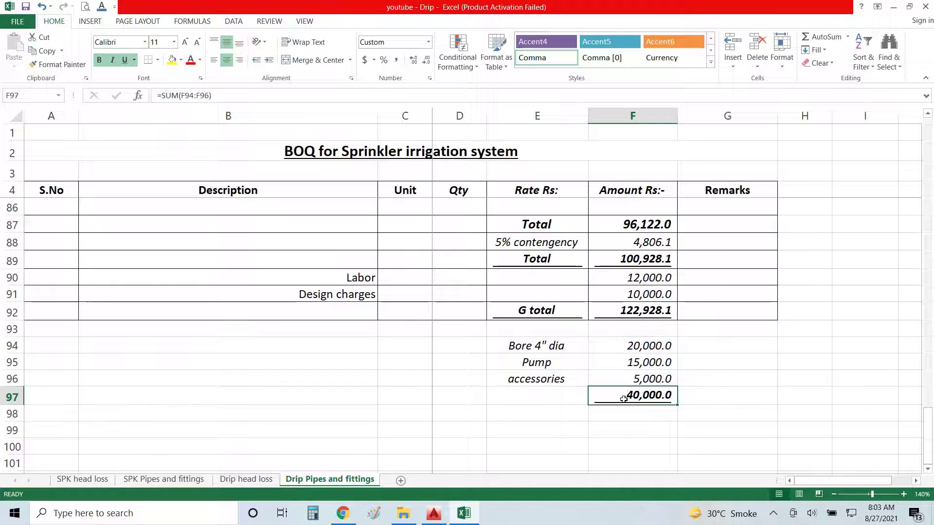
click(640, 306)
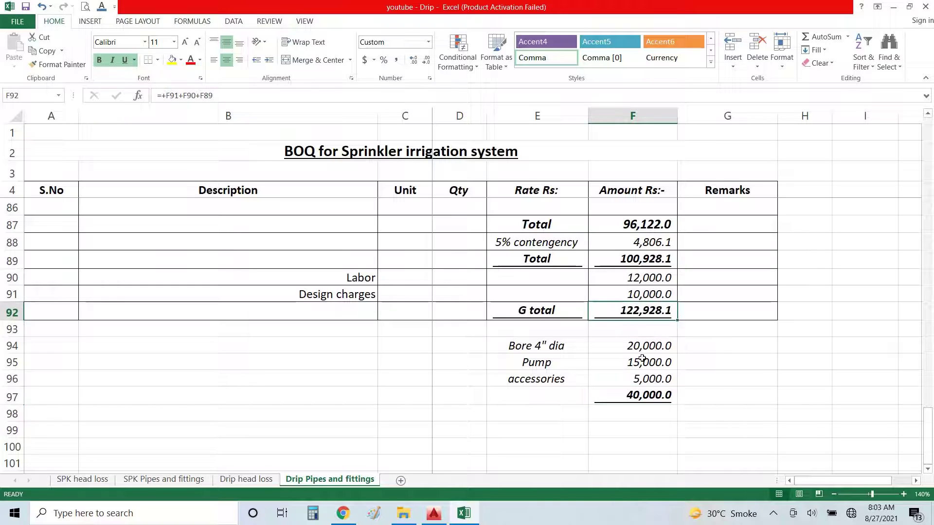
click(640, 400)
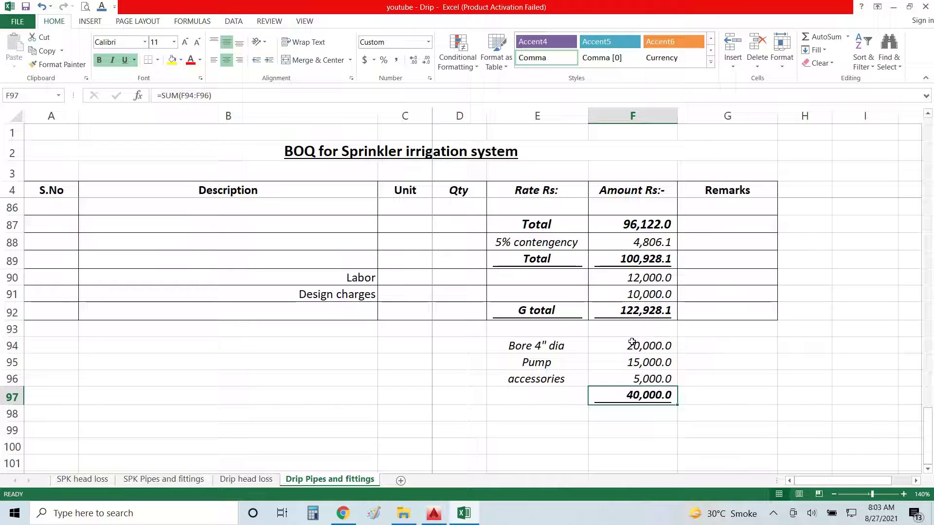
click(624, 312)
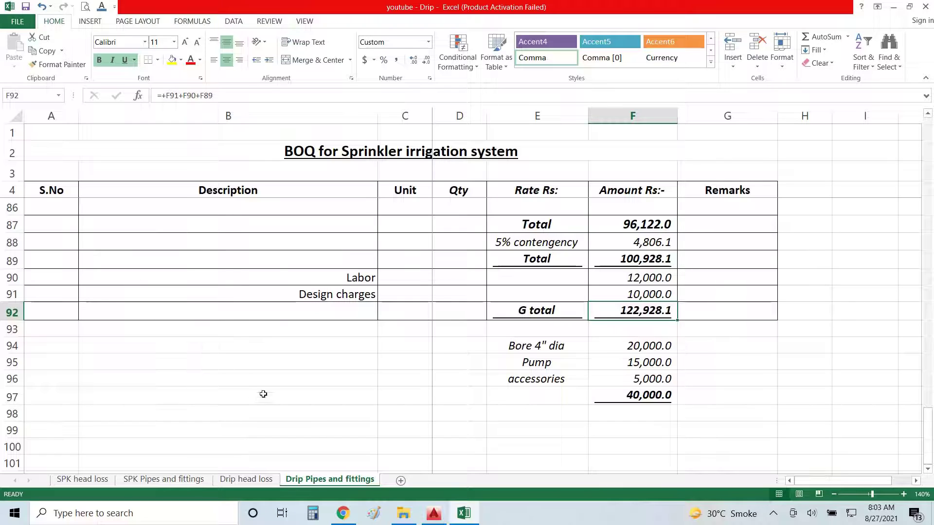
click(516, 342)
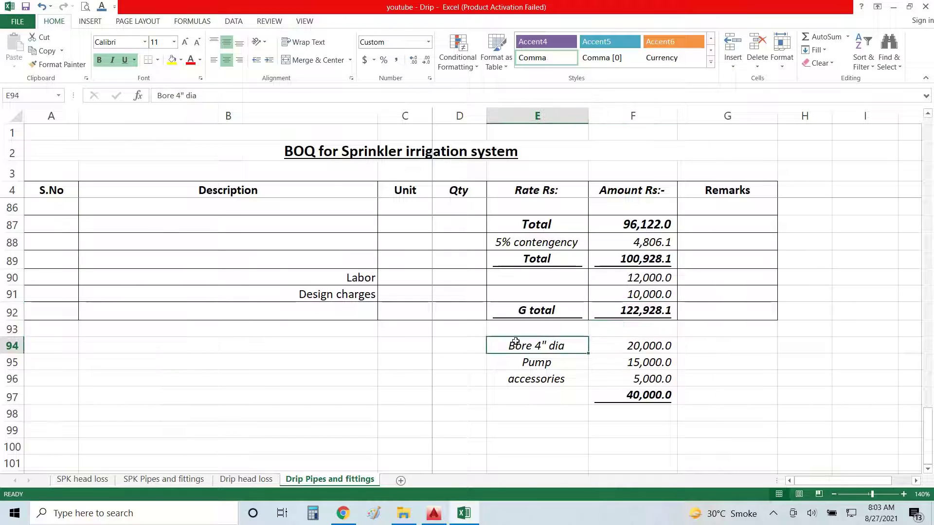
drag(516, 341, 491, 384)
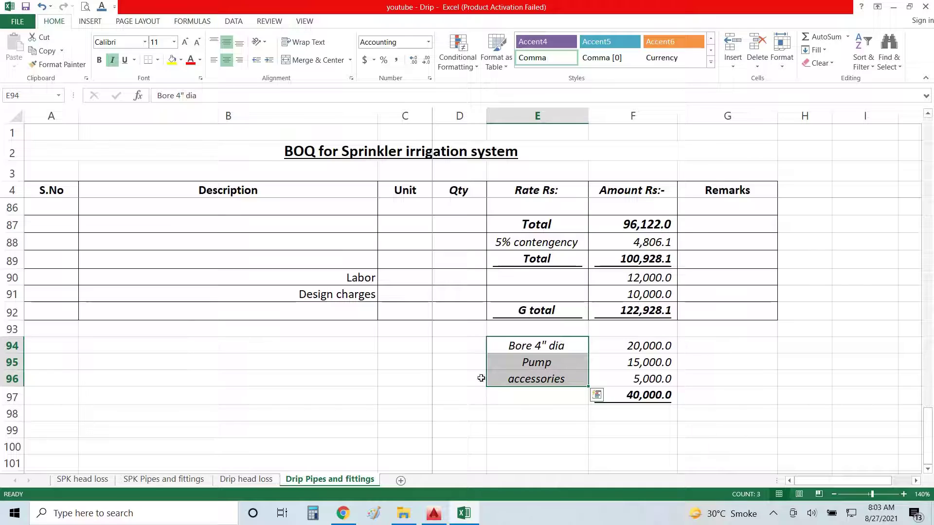
click(559, 359)
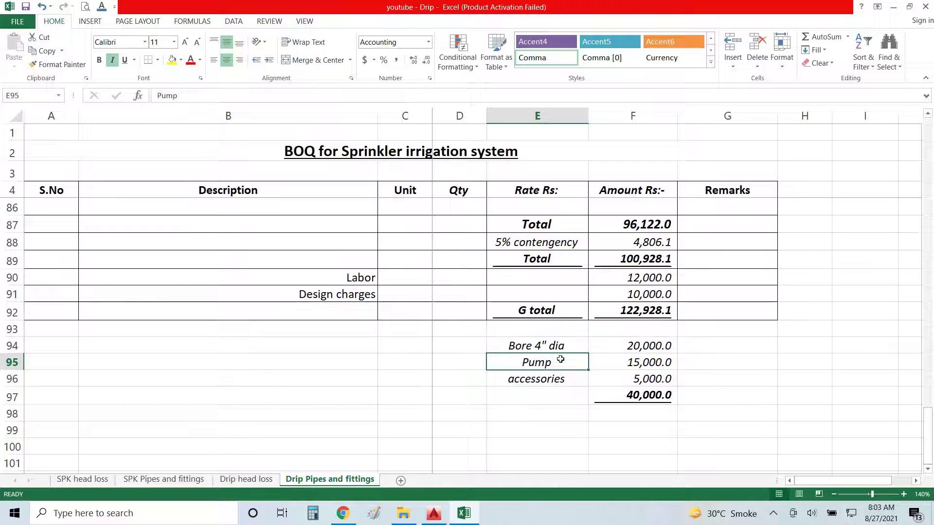
click(578, 345)
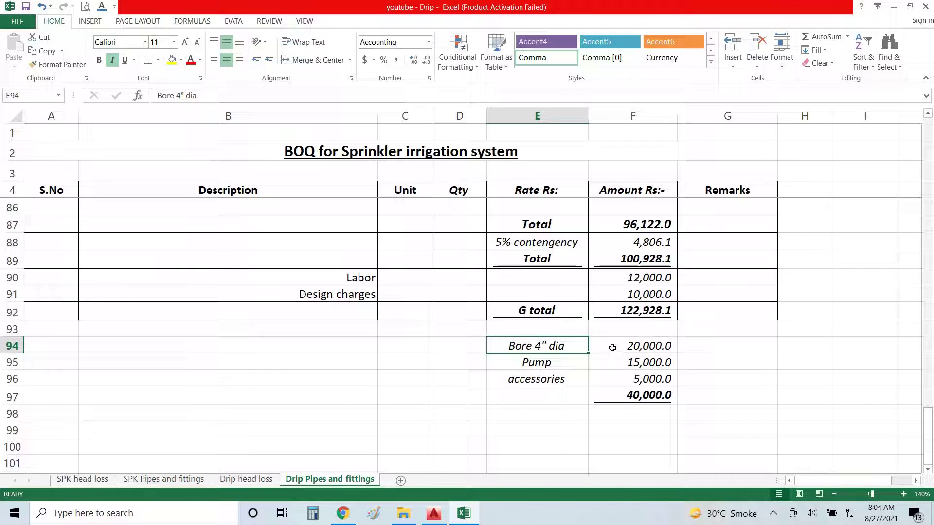
scroll(614, 347, up, 9)
scroll(618, 347, down, 2)
scroll(619, 347, down, 5)
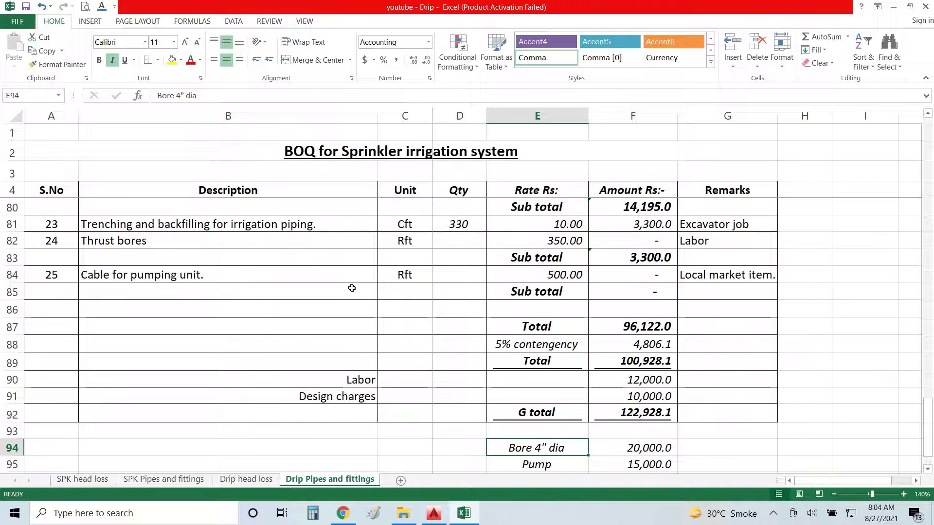
click(768, 517)
click(798, 489)
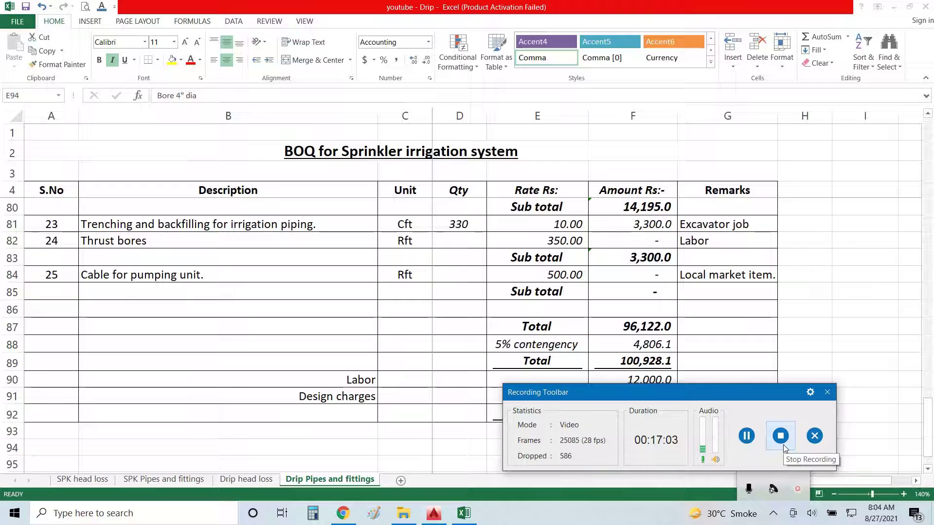